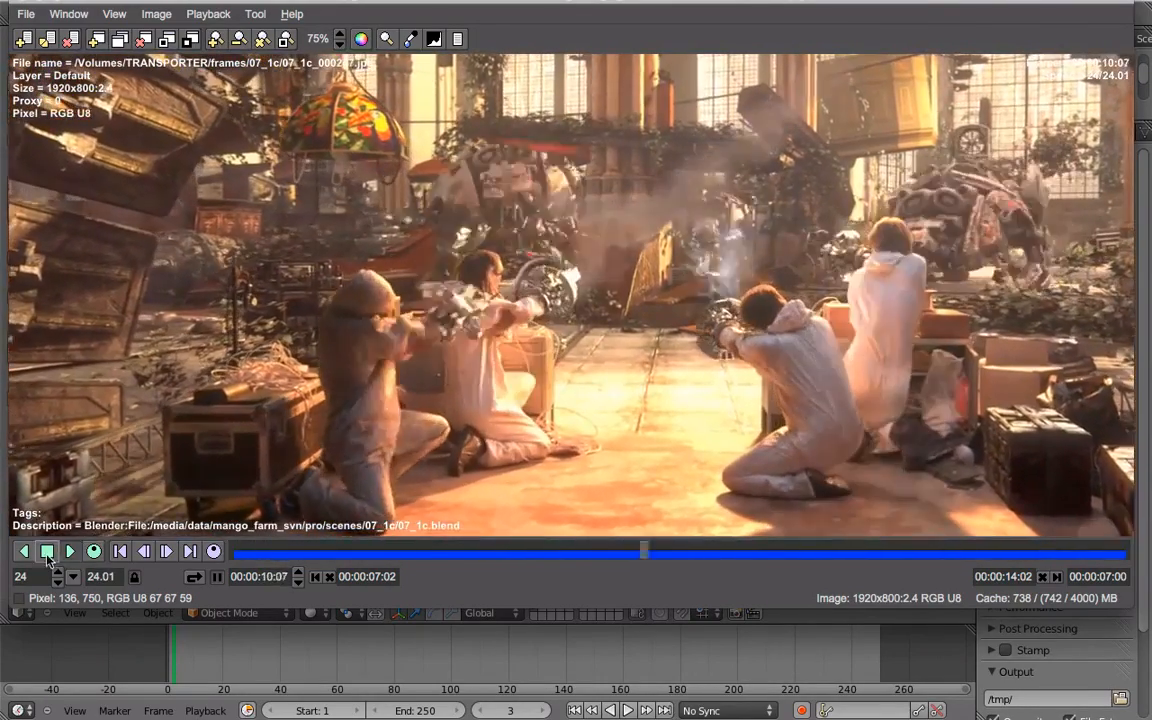
Switch to Blender and open 07_1c_track.blend from the 07_1c folder in the project's scenes directory.
click(424, 650)
key(ctrl+o)
click(298, 105)
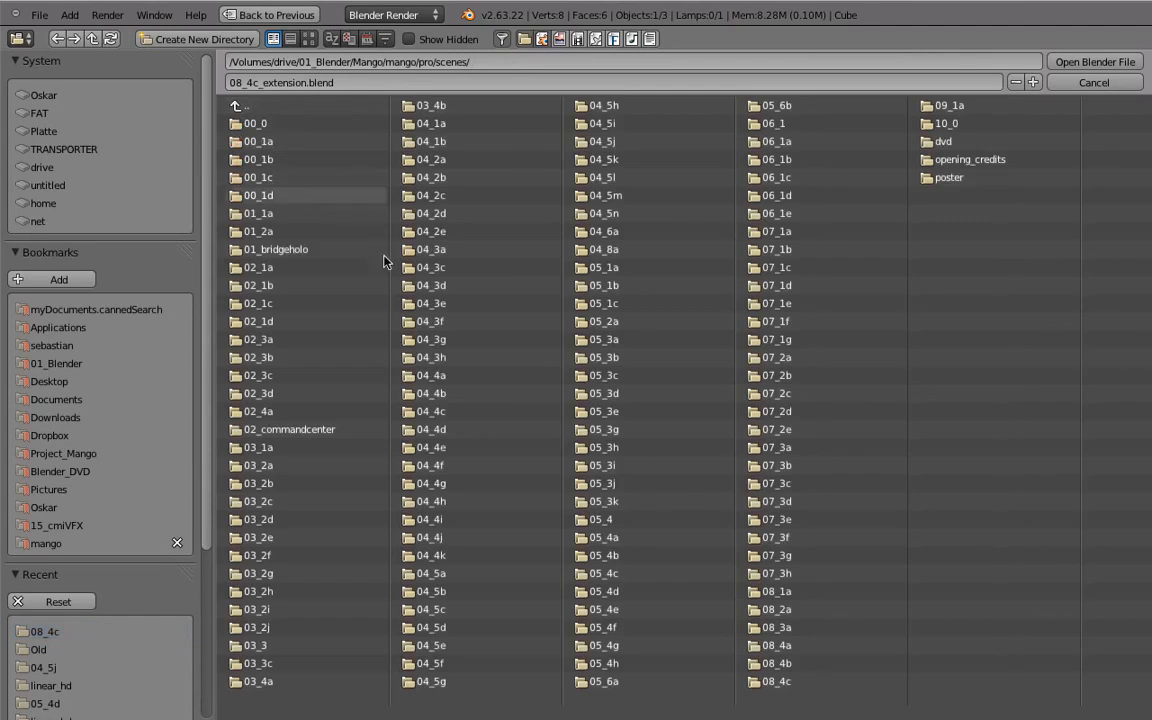
click(776, 267)
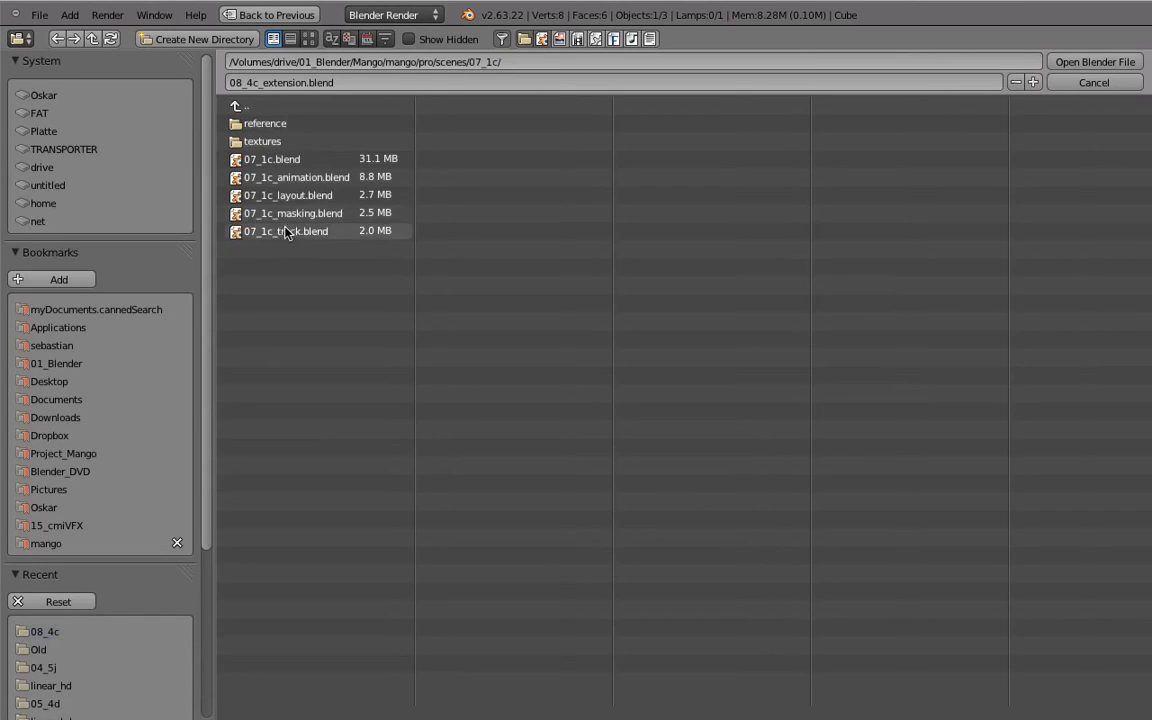
click(305, 231)
click(1094, 62)
Relink the movie clip's footage to 07_1c_00000.exr in the 07_1c linear footage folder.
scroll(830, 470, down, 8)
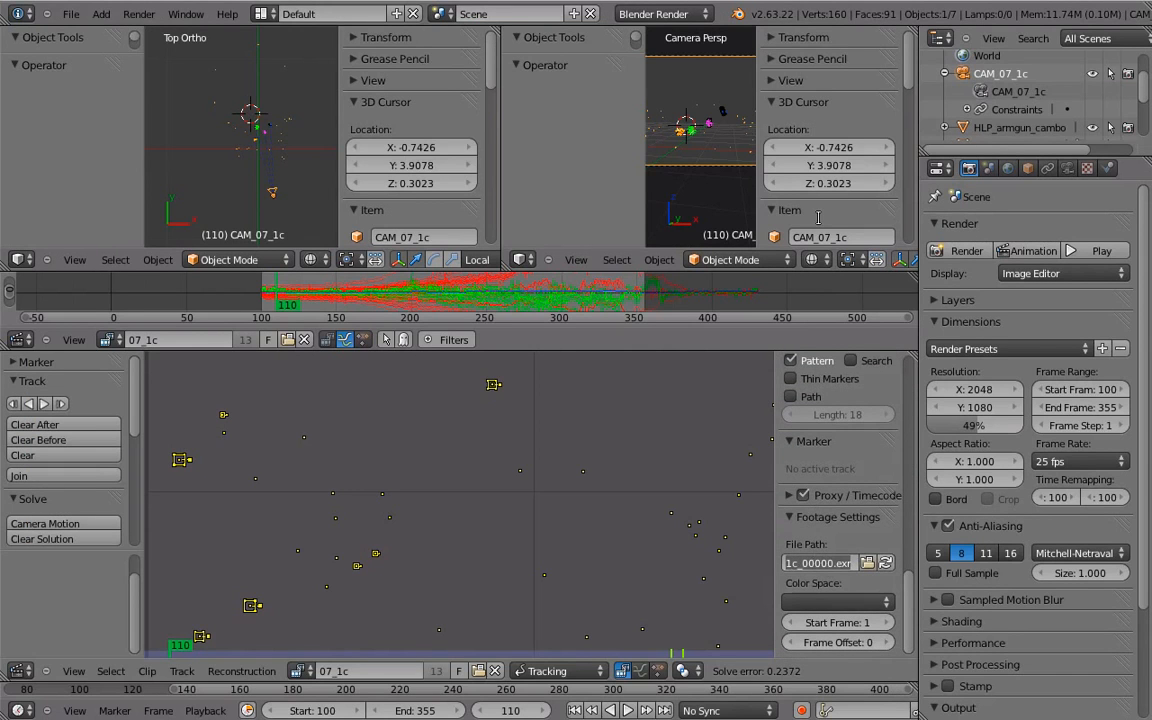
click(866, 563)
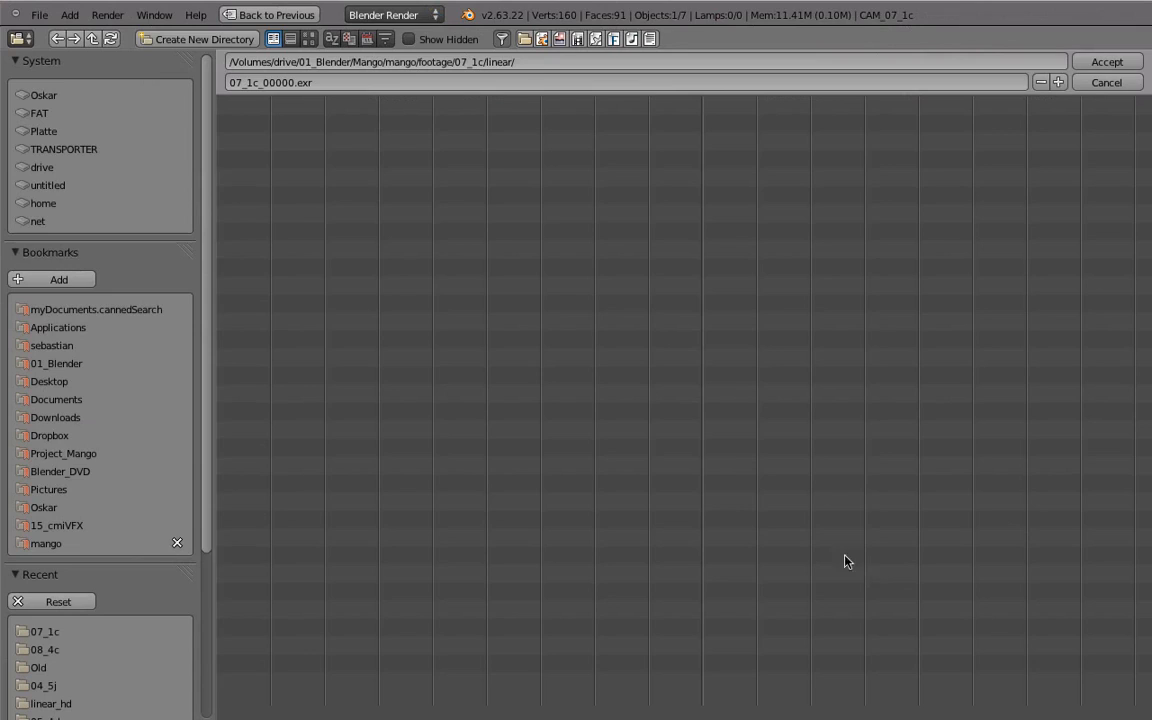
click(330, 121)
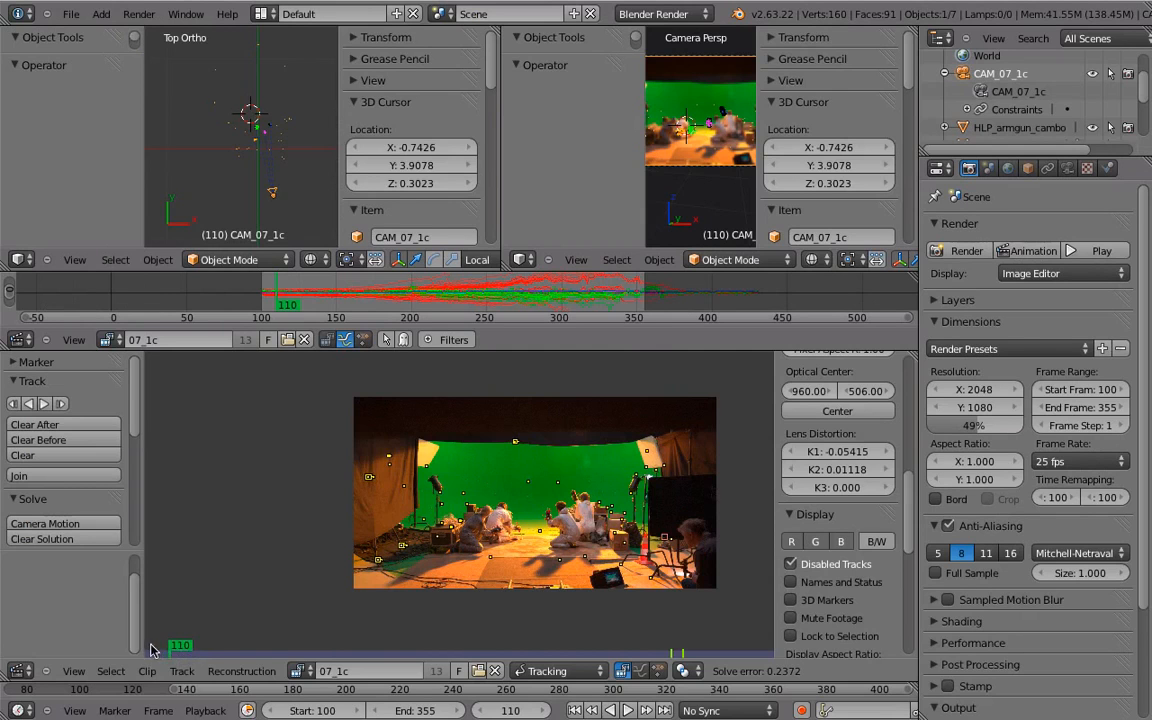
Maximize the movie clip editor and play the green-screen footage with the camera's tracking markers shown.
drag(180, 651, 268, 651)
scroll(520, 505, up, 2)
key(ctrl+Up)
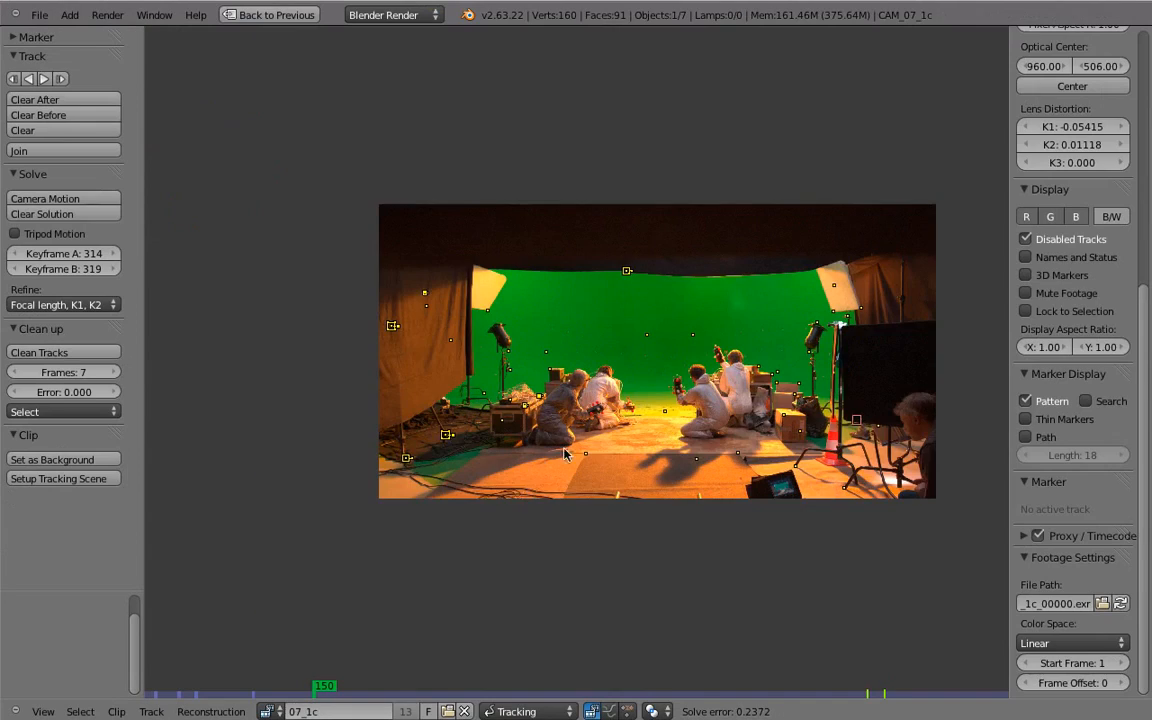
ctrl+middle_drag(790, 450, 612, 625)
middle_drag(628, 368, 689, 494)
key(alt+a)
key(alt+a)
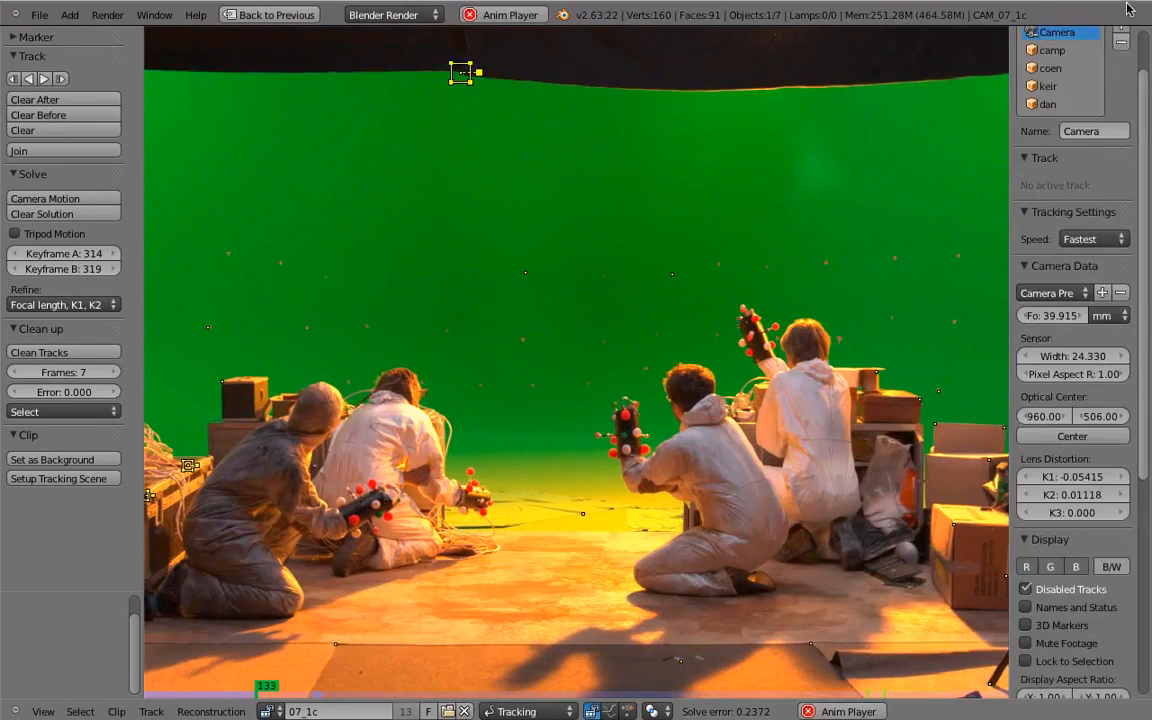
scroll(1075, 60, up, 2)
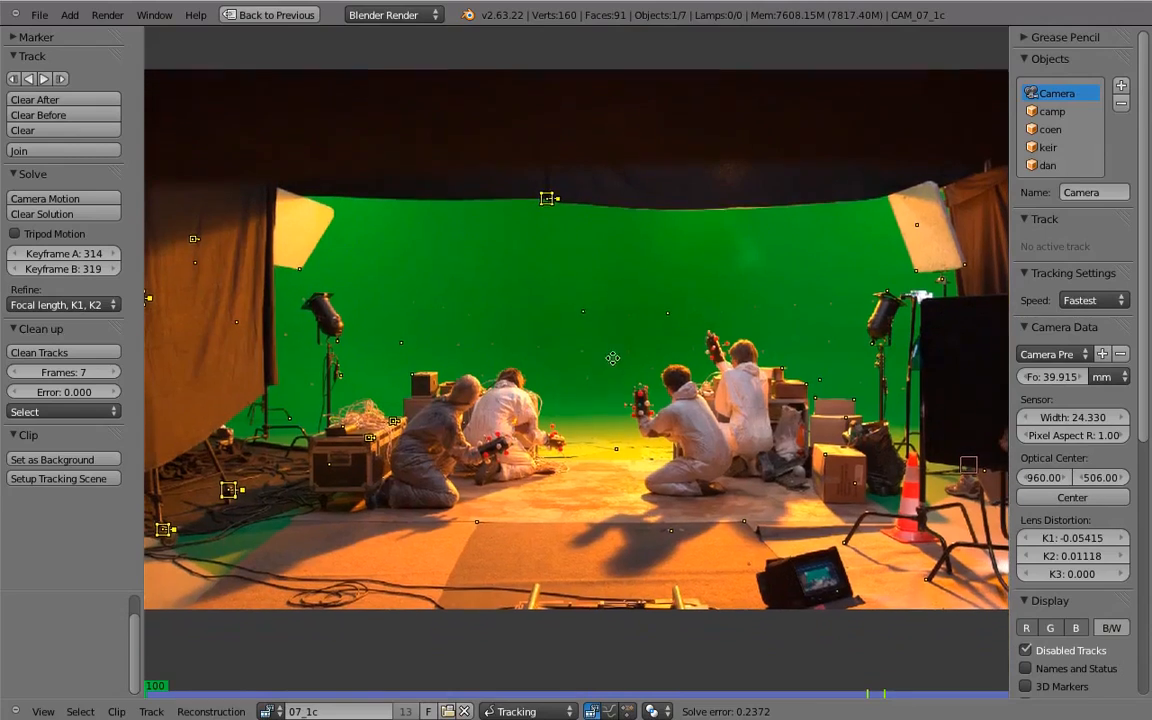
key(alt+a)
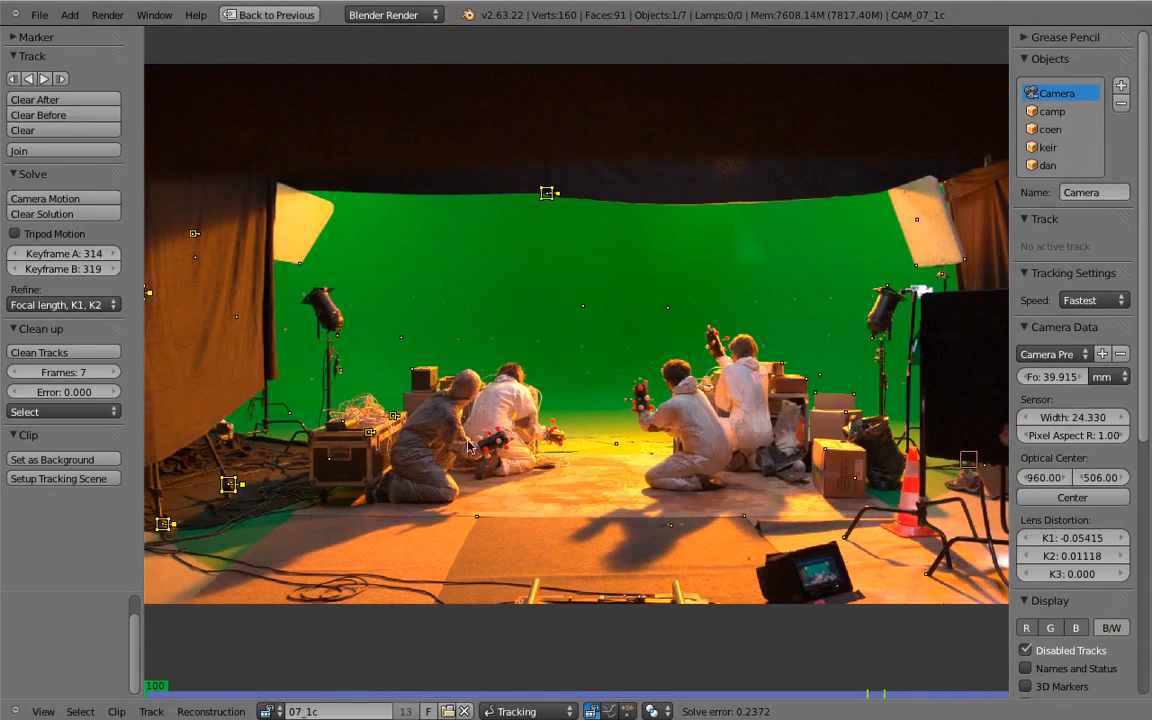
Make camp the active tracking object and play the clip to review the markers on that actor's arm gun.
scroll(468, 446, up, 3)
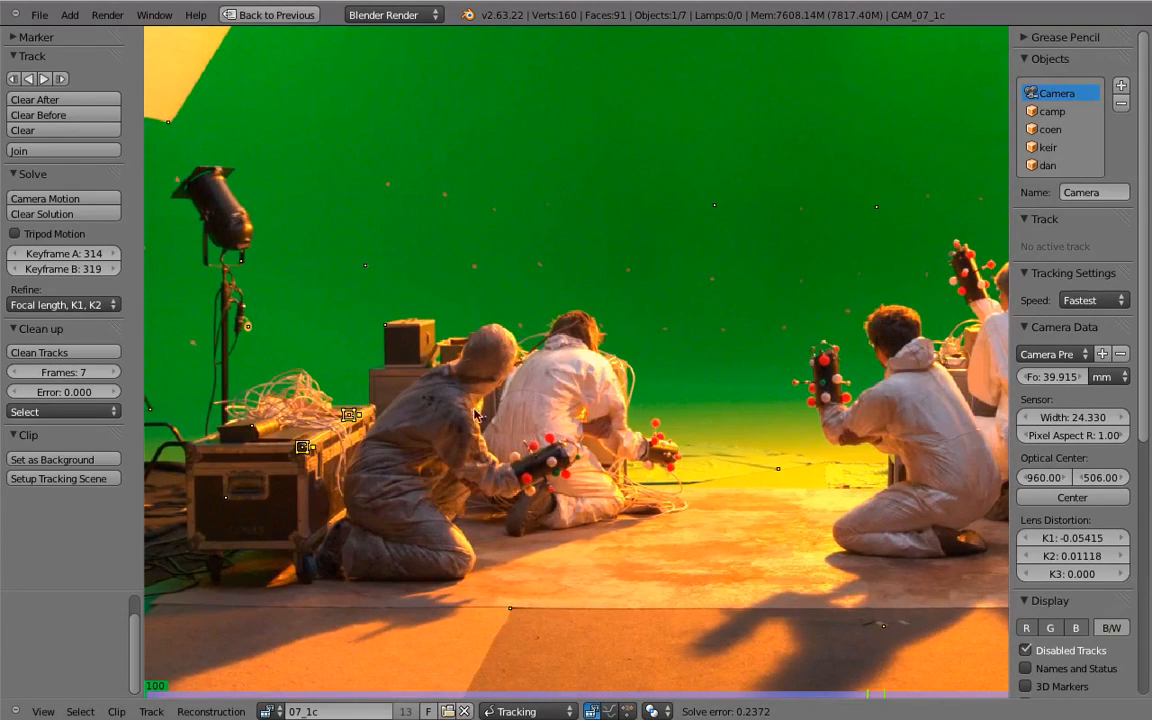
click(1052, 111)
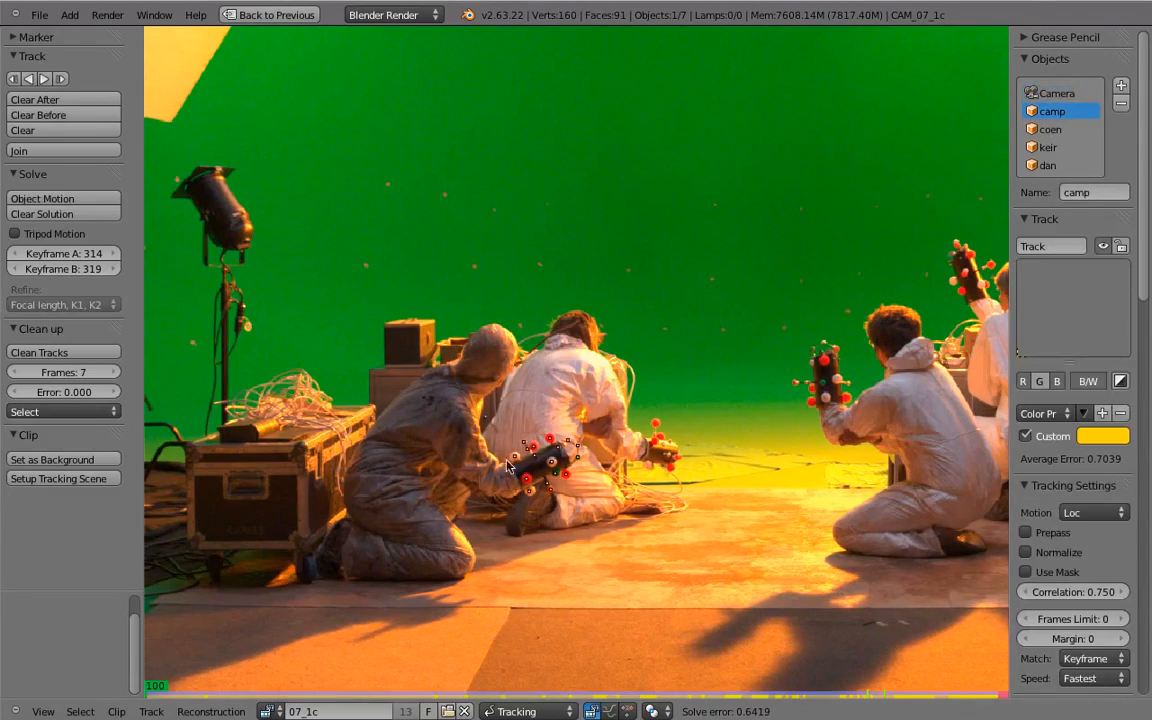
scroll(530, 459, up, 2)
key(alt+a)
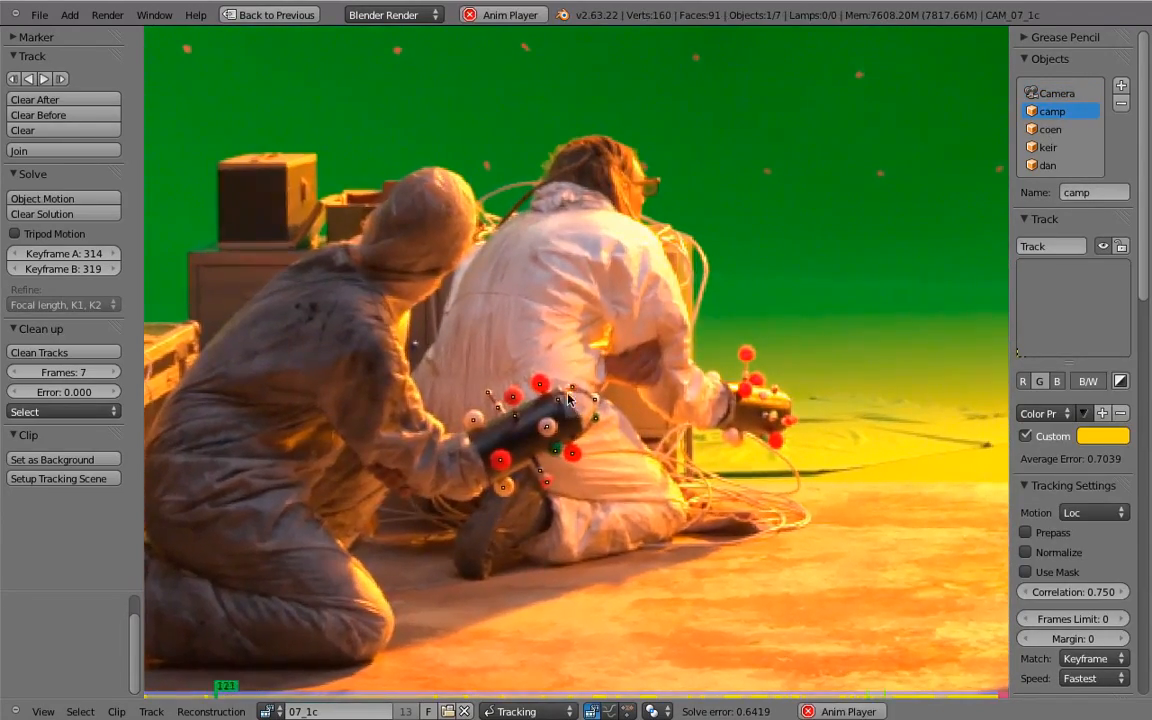
key(Escape)
Turn on path display for the tracking markers and scrub the clip to frame 186.
scroll(1068, 528, down, 15)
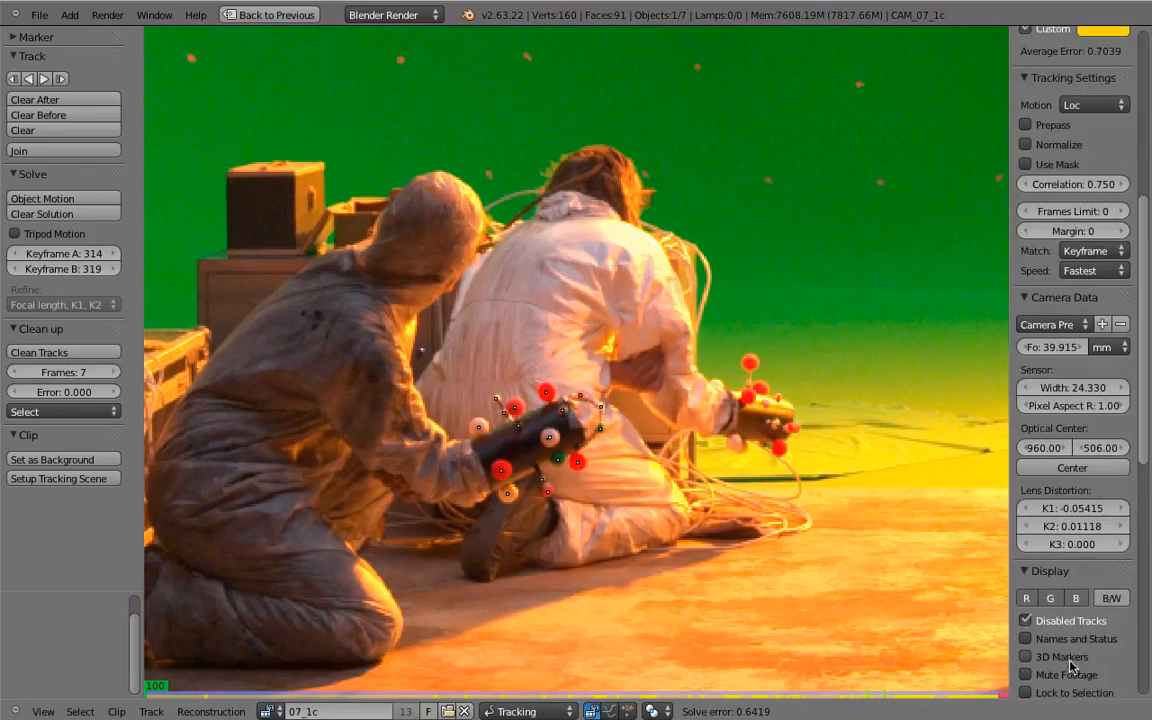
scroll(1092, 251, down, 4)
click(1027, 426)
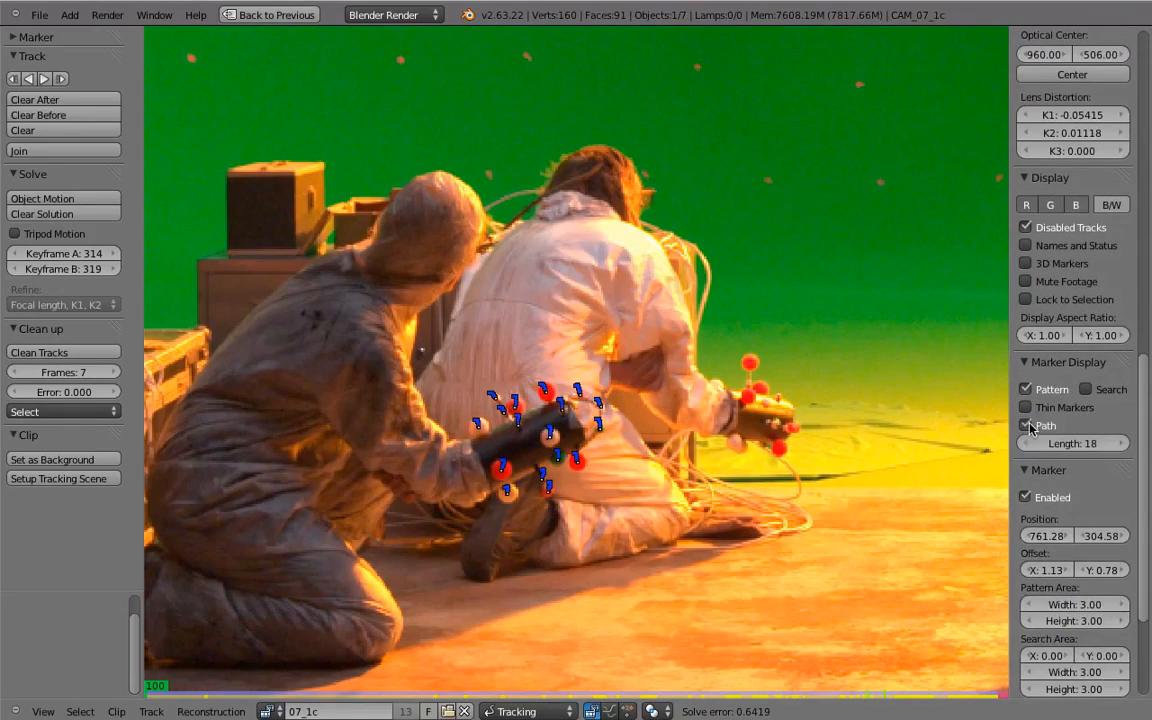
key(alt+a)
key(alt+a)
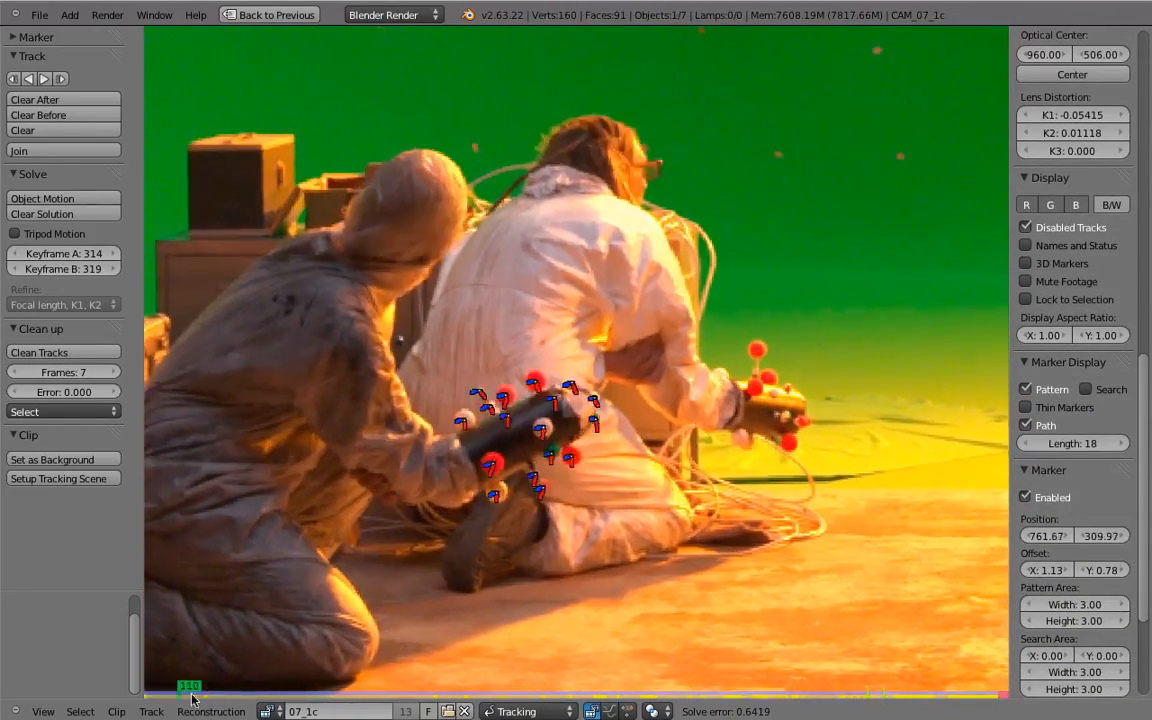
mouse_move(191, 693)
mouse_down()
mouse_move(584, 653)
mouse_move(437, 620)
mouse_up()
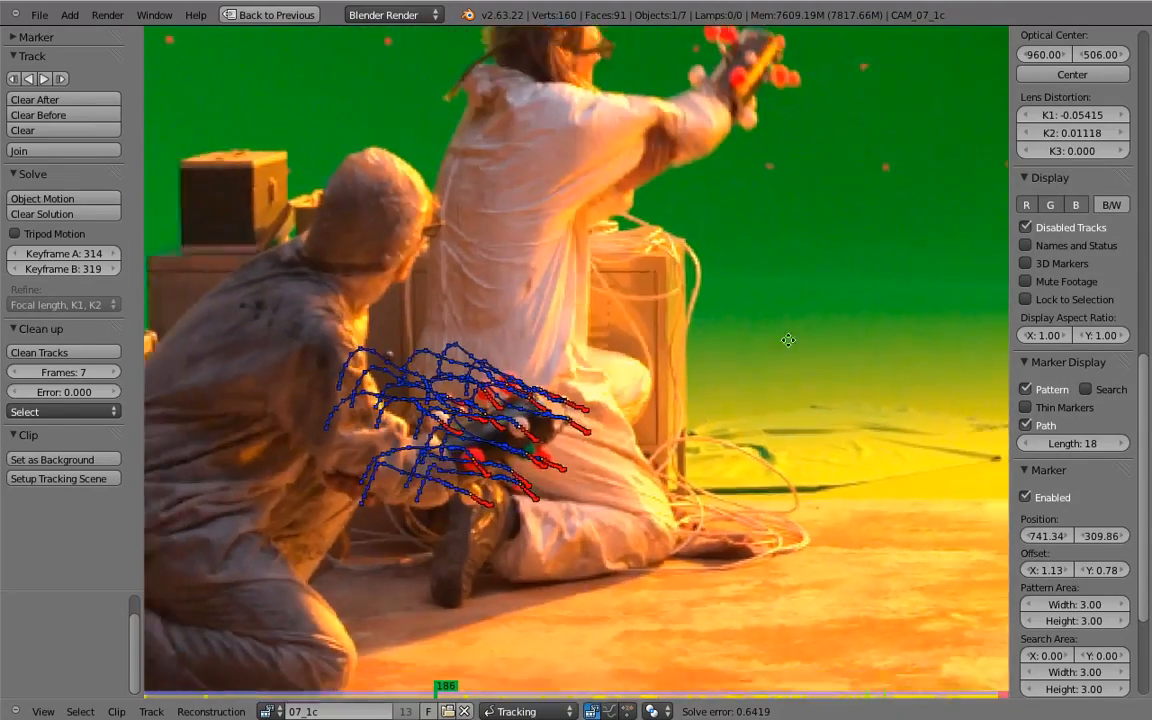
Go through the tracking objects coen and keir, ending with dan active, and inspect the marker paths on the arm guns.
scroll(789, 341, down, 3)
scroll(1073, 99, up, 10)
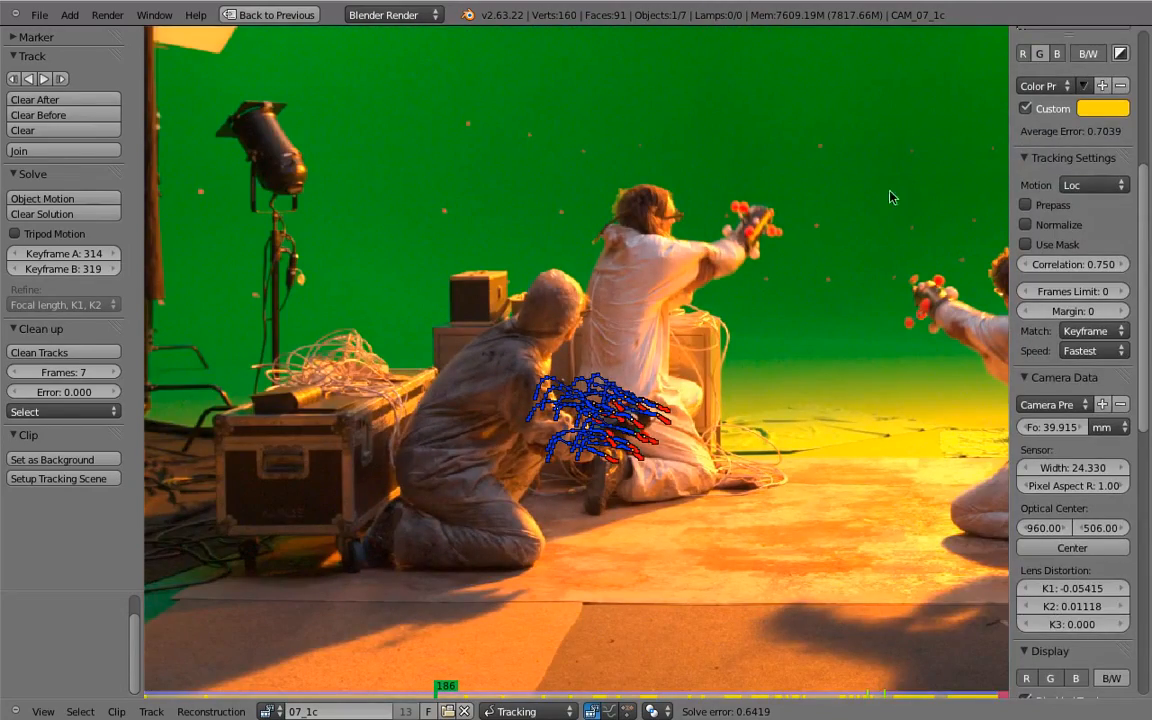
scroll(1048, 232, up, 7)
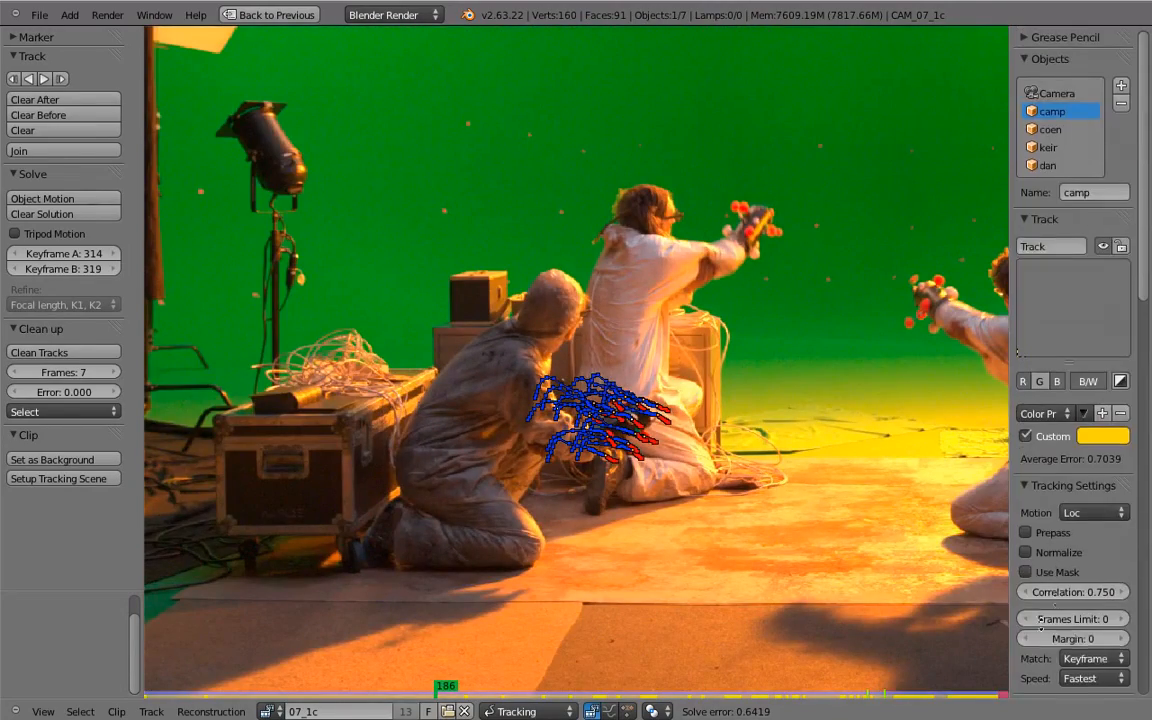
click(1055, 131)
click(1052, 147)
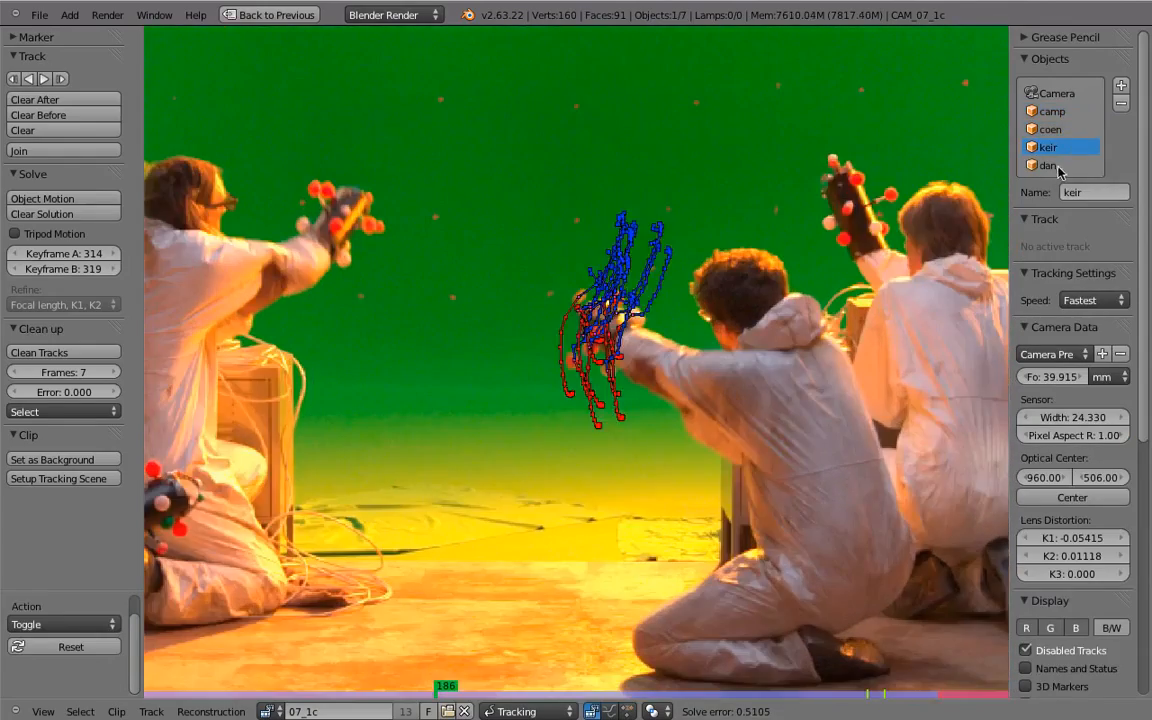
click(1058, 168)
scroll(812, 322, down, 4)
scroll(849, 307, down, 1)
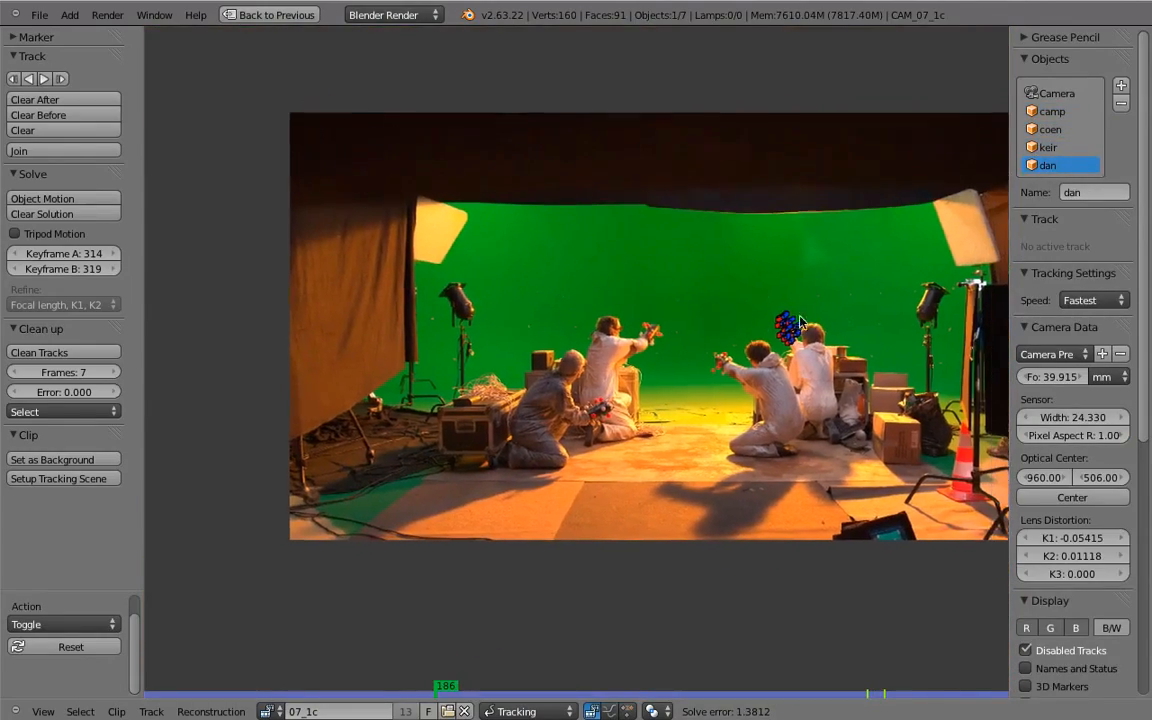
scroll(790, 330, up, 5)
scroll(751, 616, up, 4)
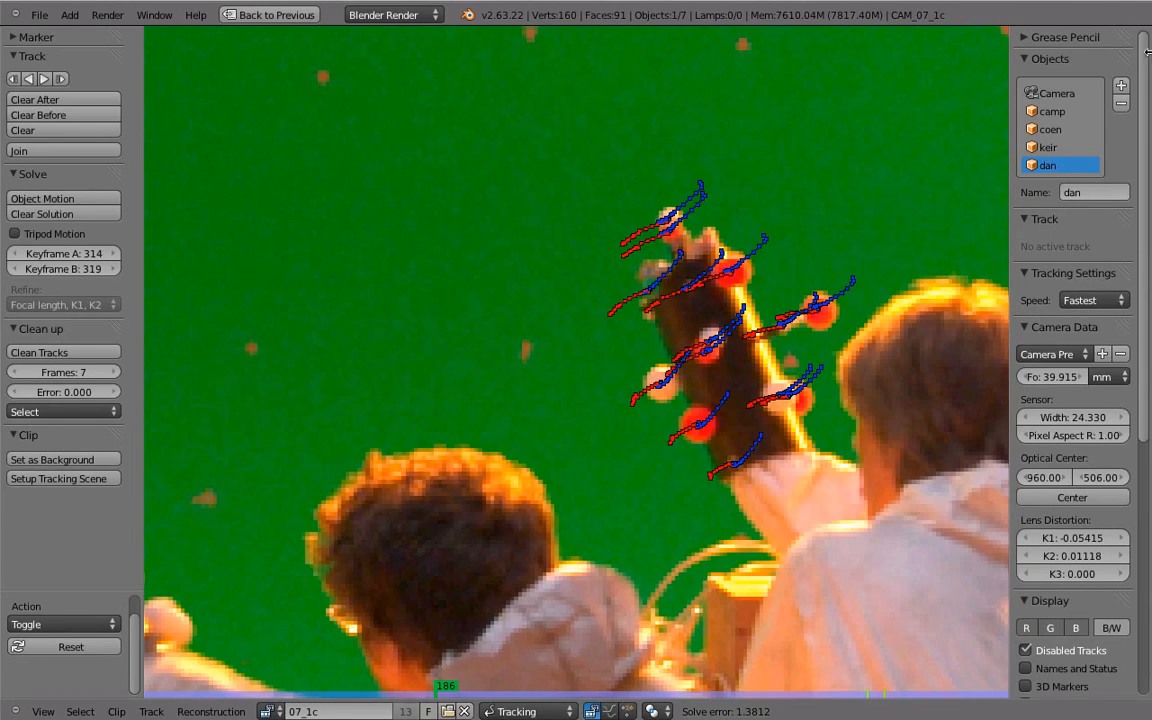
Try the search area and thin marker display options on the dan object's tracks.
drag(1142, 86, 810, 420)
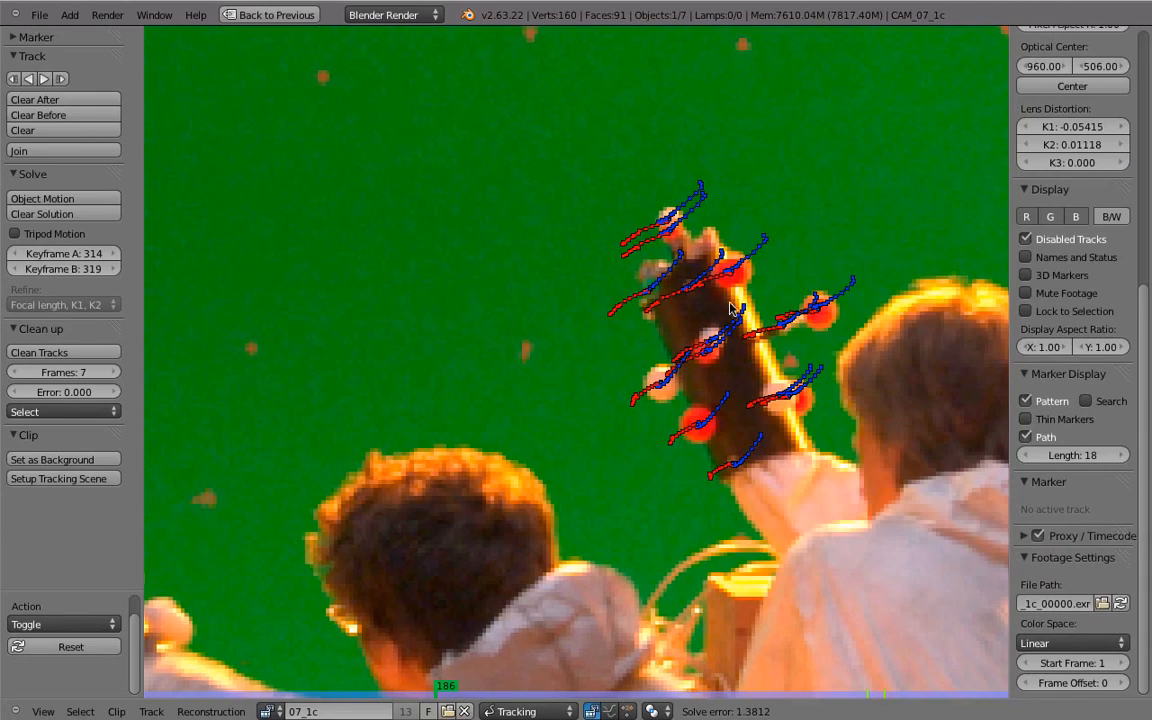
scroll(732, 308, up, 2)
scroll(1012, 423, up, 8)
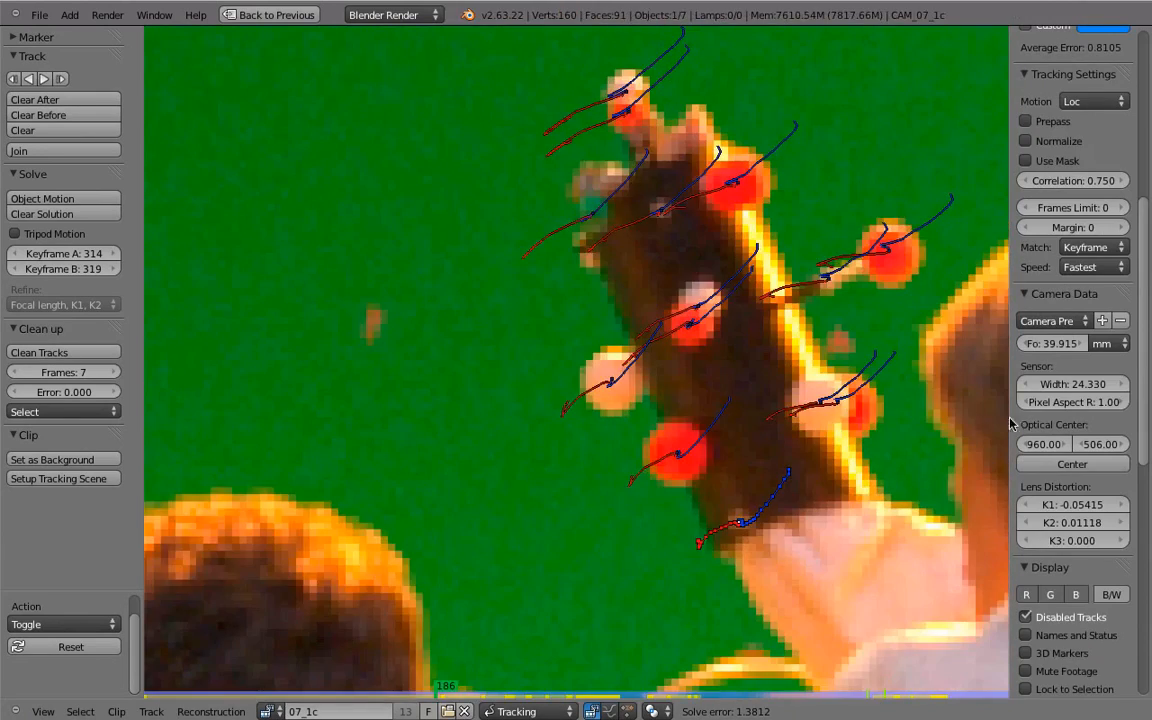
scroll(1012, 423, down, 10)
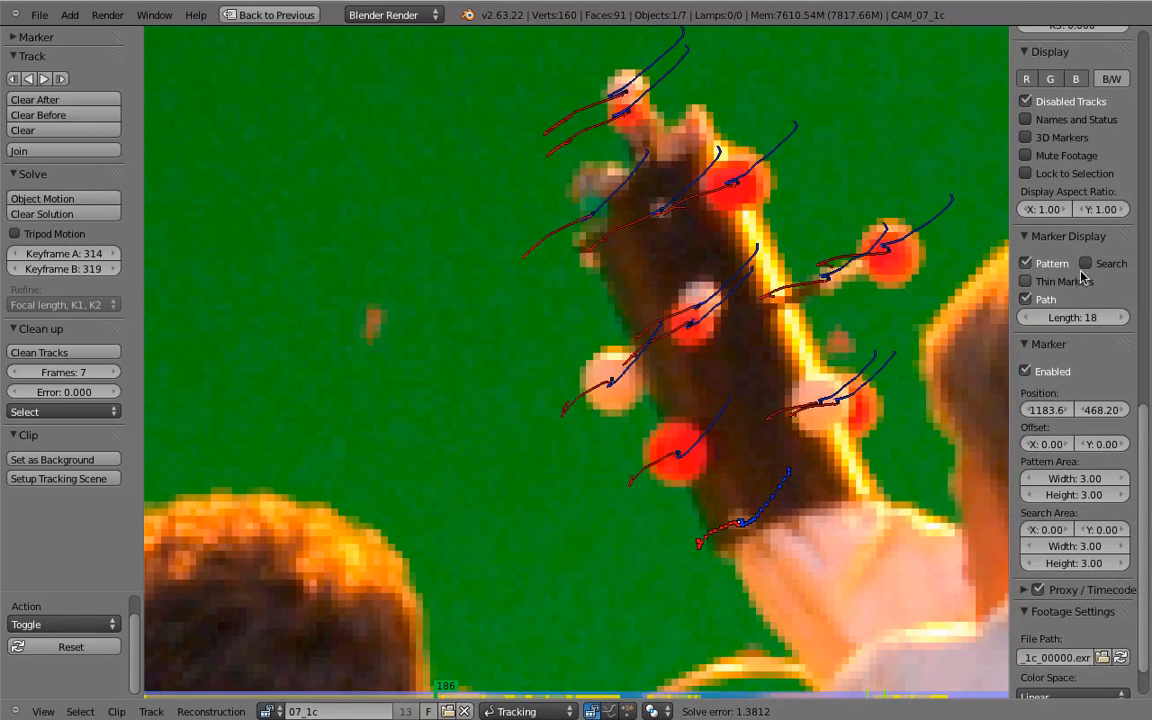
click(1085, 263)
click(1085, 263)
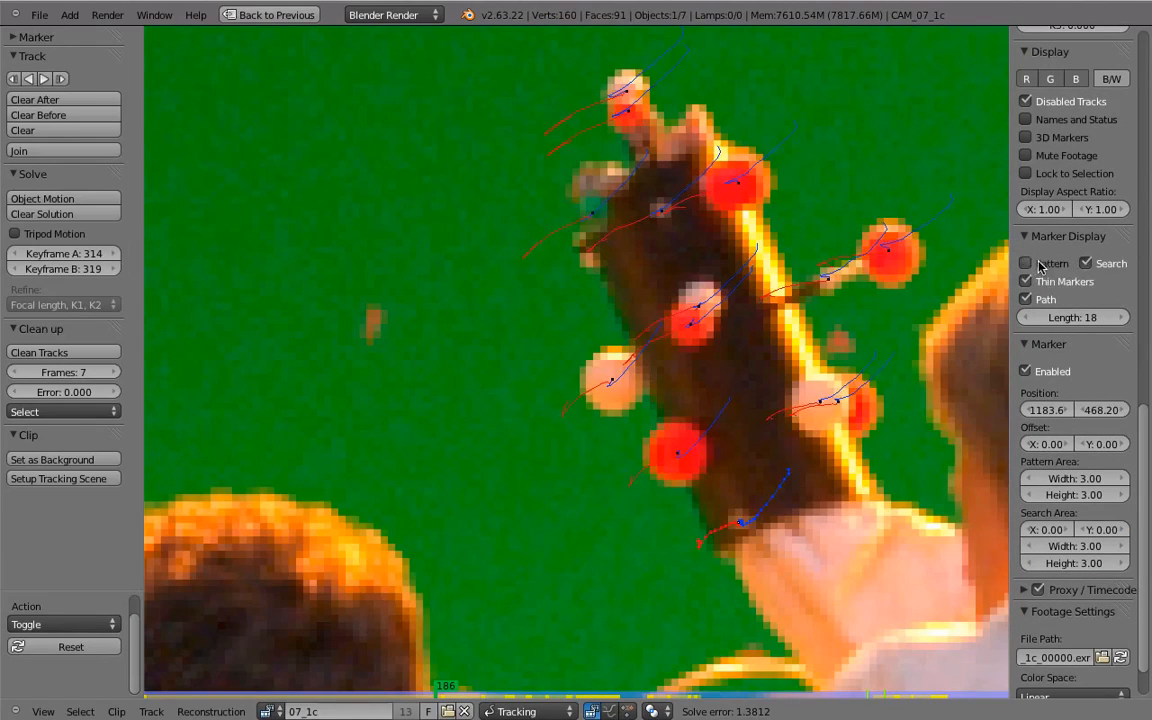
Select the marker on the sphere near the wrist end of the raised arm gun and examine its path closely.
right_click(838, 410)
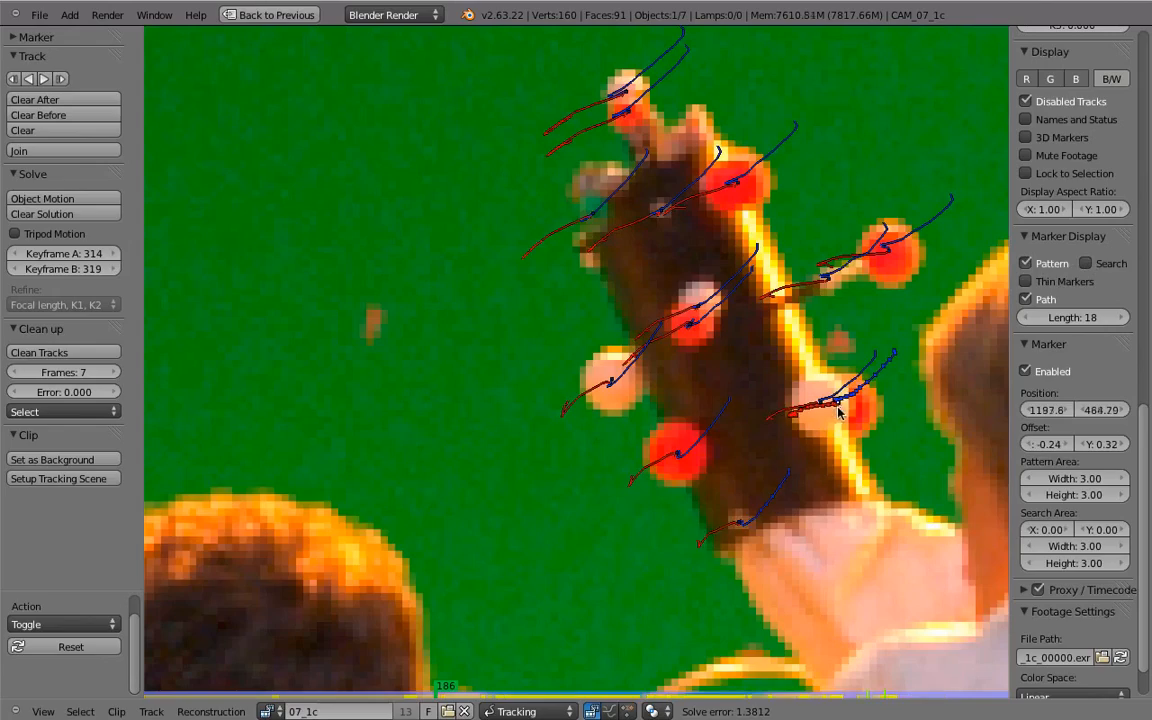
scroll(845, 390, up, 7)
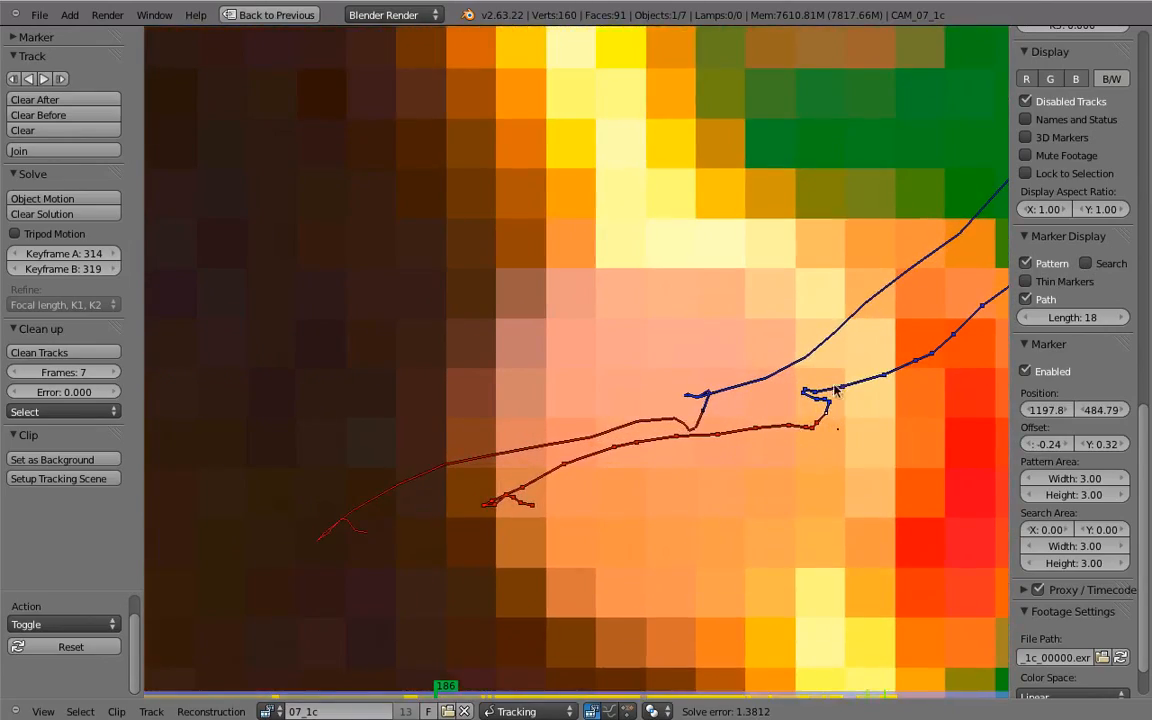
scroll(928, 393, down, 8)
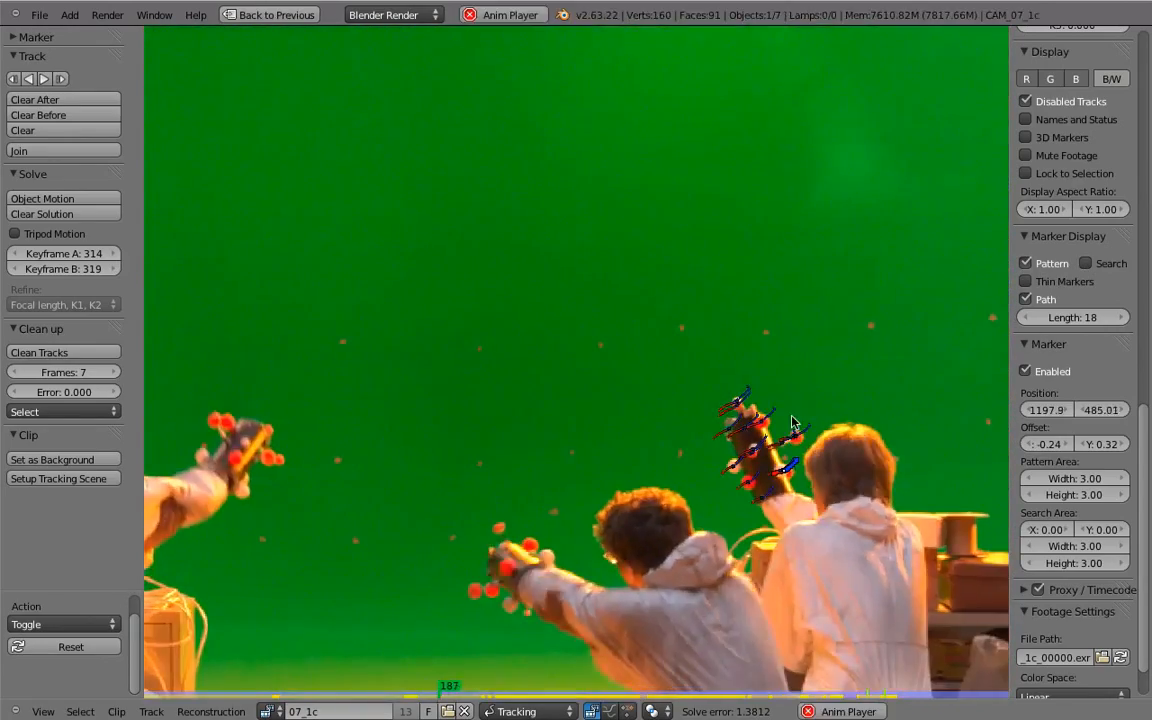
Play back the clip from frame 100 to review the motion of the dan object's marker paths.
scroll(585, 482, down, 2)
key(alt+a)
key(Escape)
key(shift+Left)
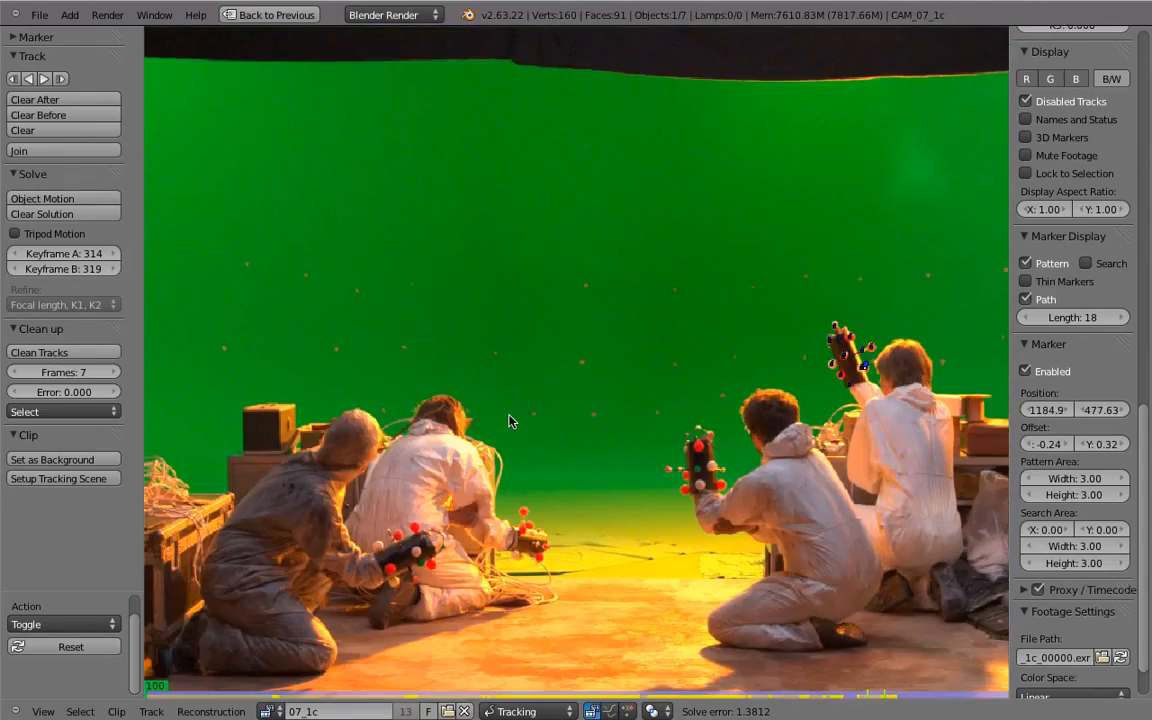
ctrl+middle_drag(545, 387, 580, 416)
key(alt+a)
key(Escape)
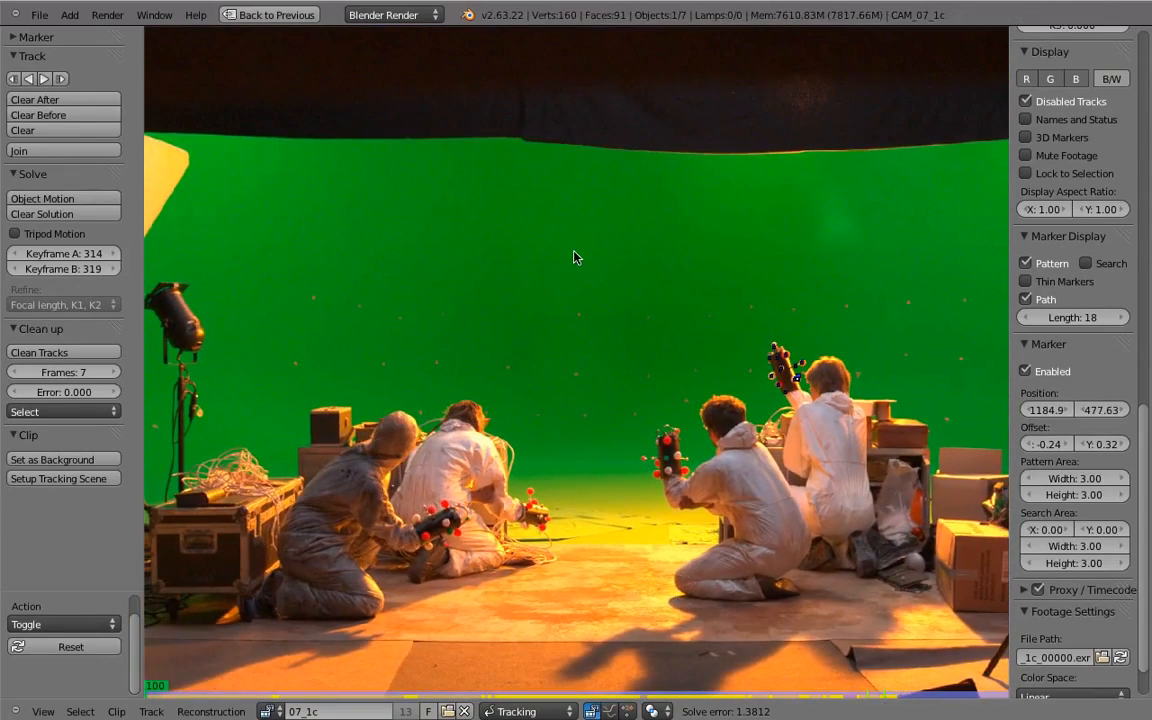
scroll(1125, 482, up, 15)
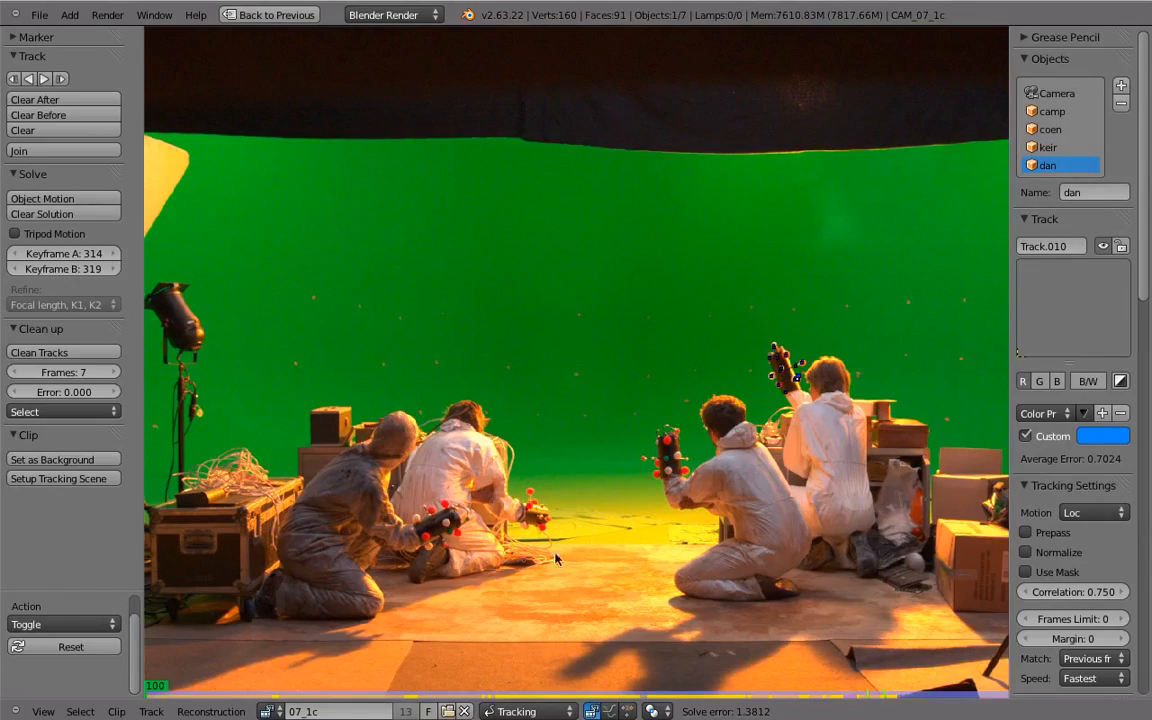
key(alt+a)
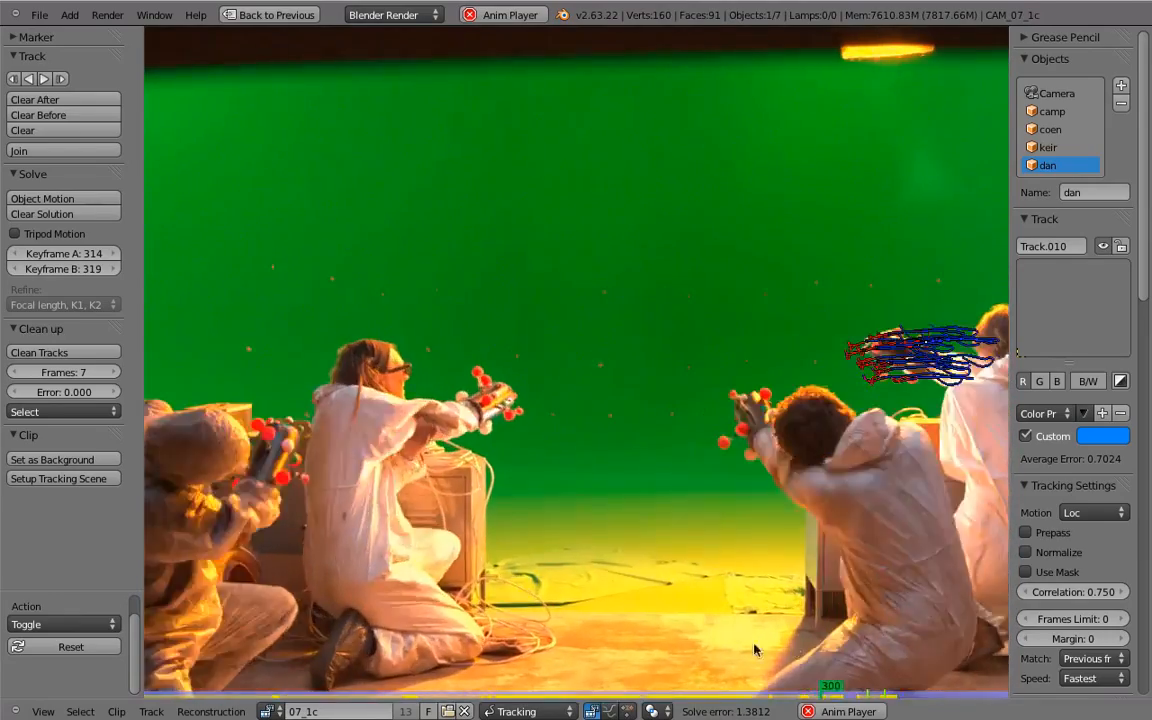
key(Escape)
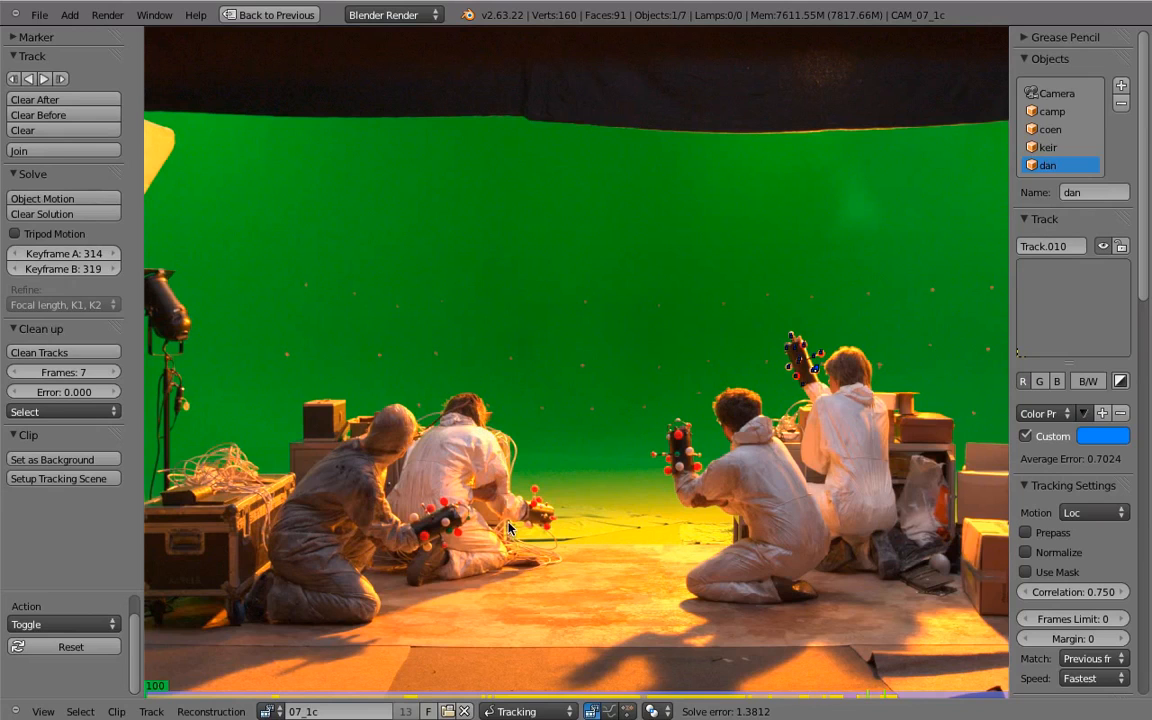
Make Camera the active tracking object and scrub the clip to frame 158.
click(1060, 93)
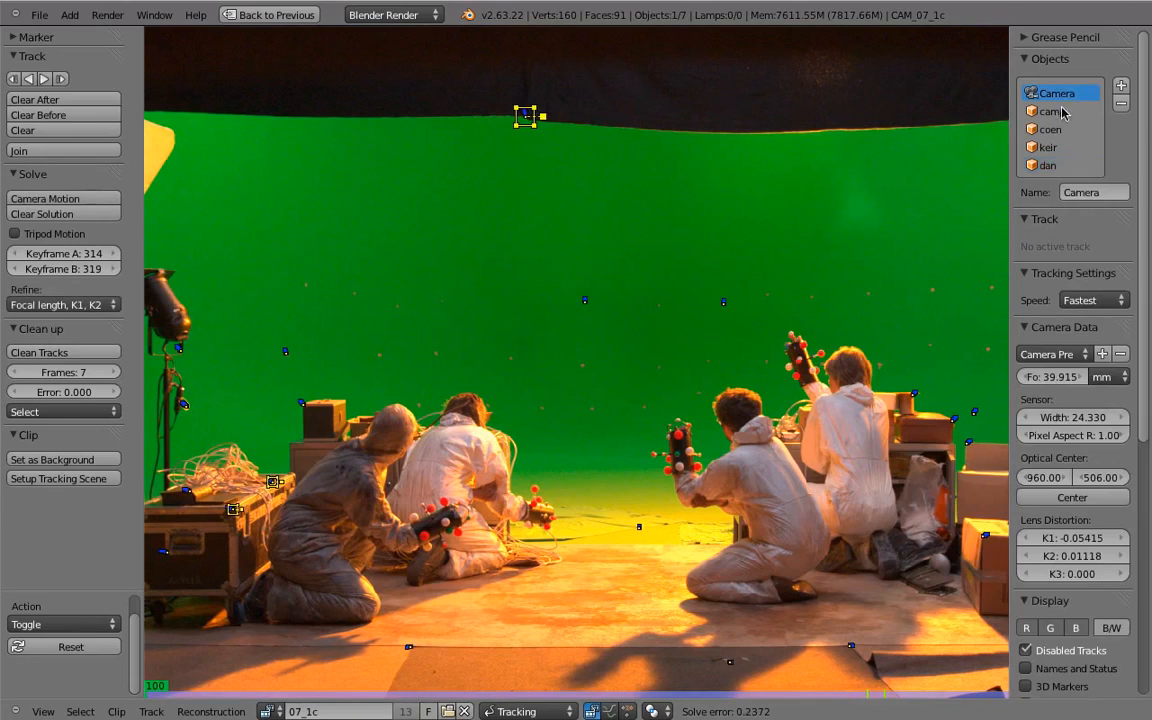
drag(203, 697, 341, 690)
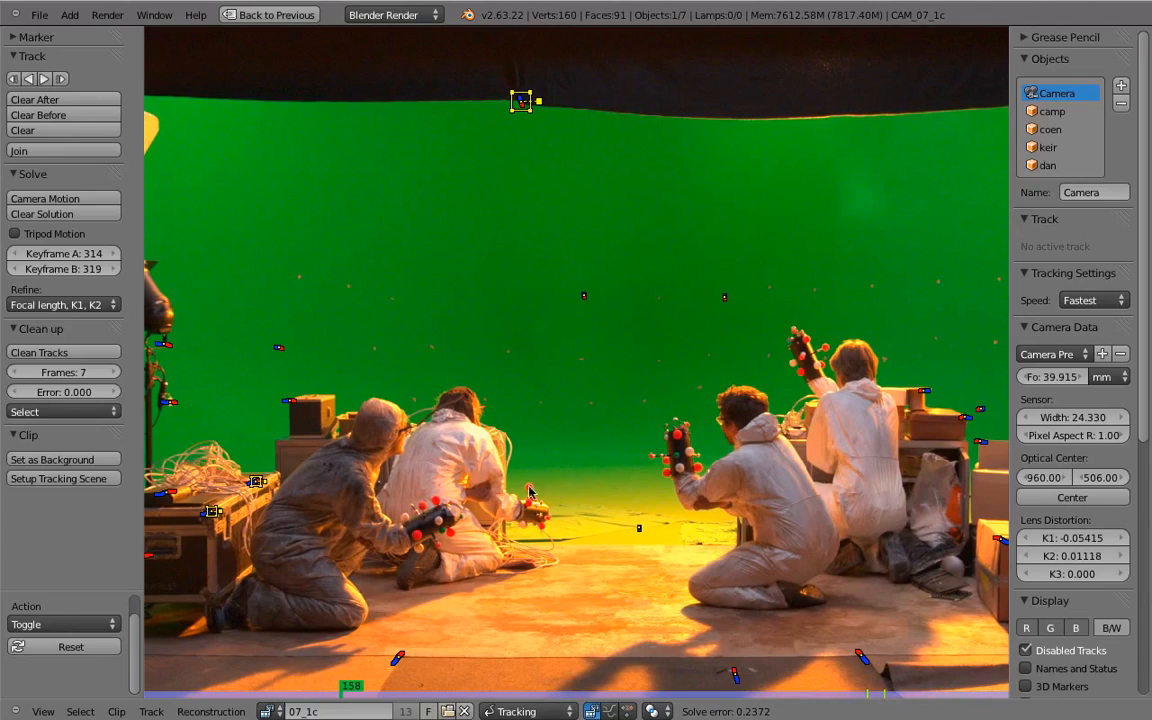
Set the camera solve's Keyframe A to frame 158 and Keyframe B to frame 243.
key(q)
drag(371, 700, 638, 693)
key(e)
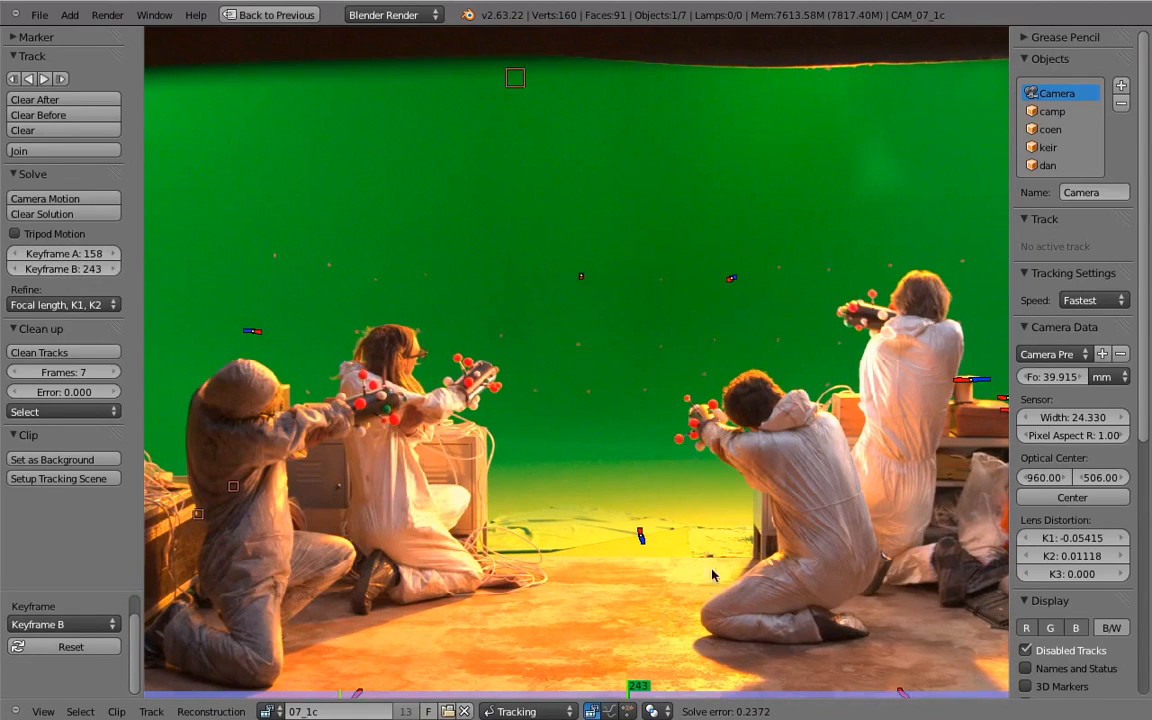
With the camp object active, set solve Keyframe A to 205 and Keyframe B to 269, and reactivate Camera.
click(1052, 111)
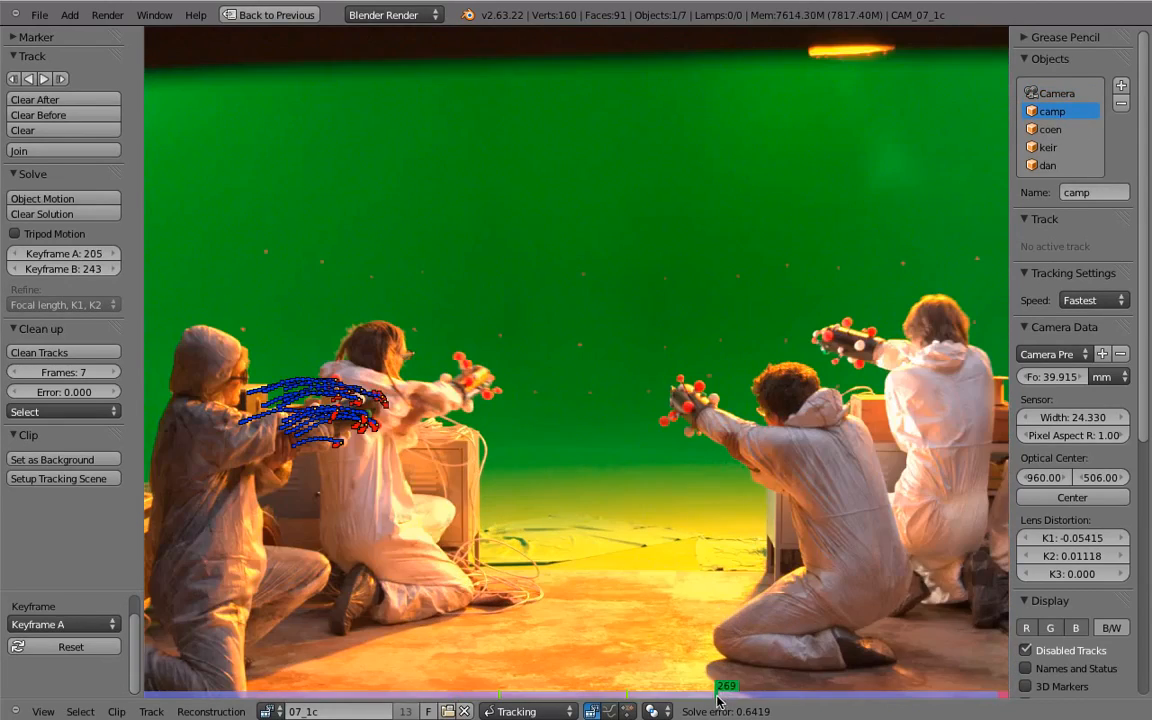
key(w)
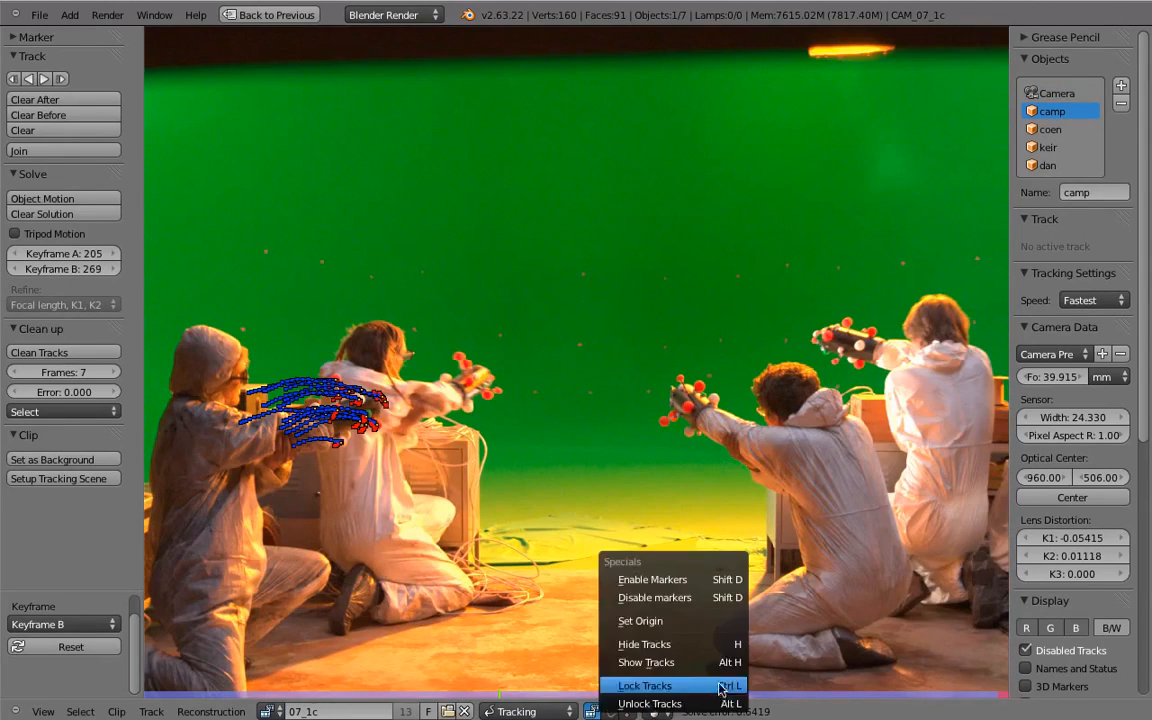
click(1054, 93)
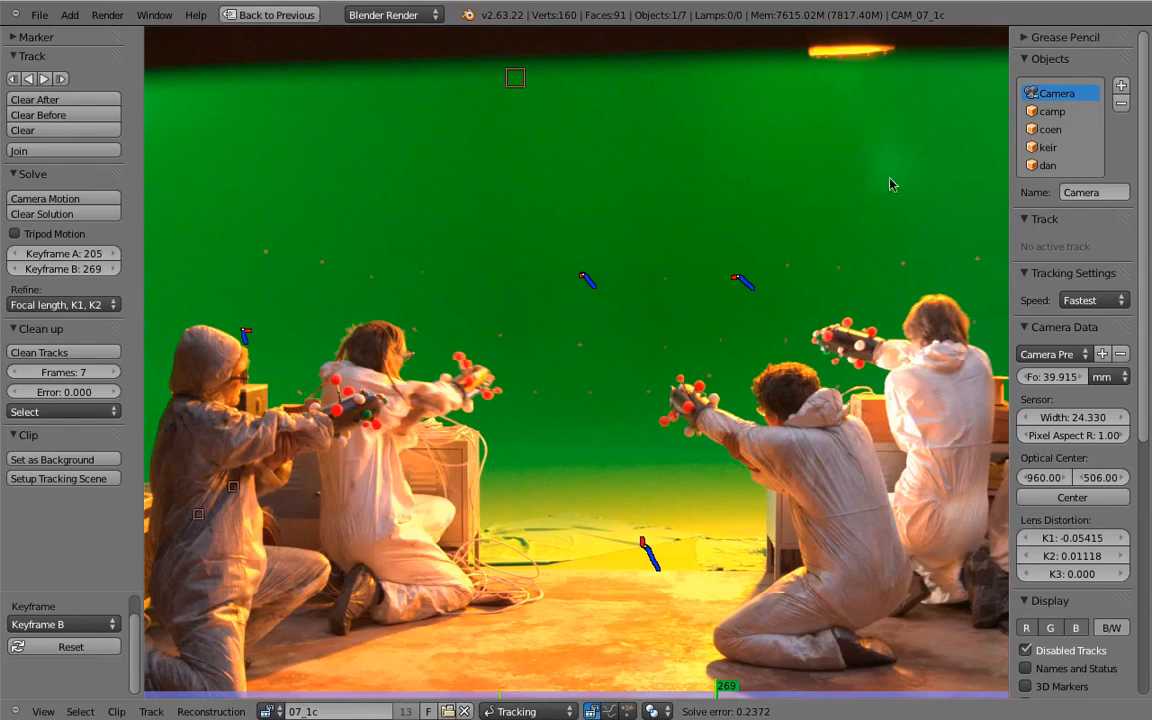
Go to frame 170 and compare the marker paths of the camp, coen and keir objects.
middle_drag(678, 402, 690, 318)
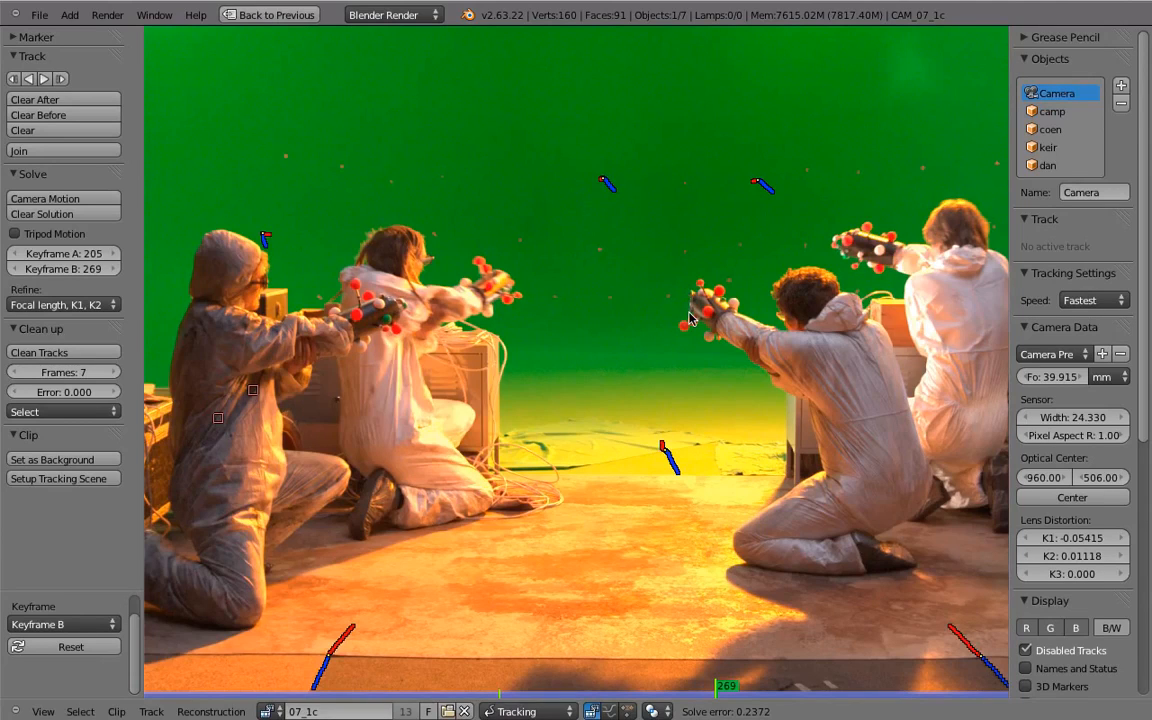
click(399, 695)
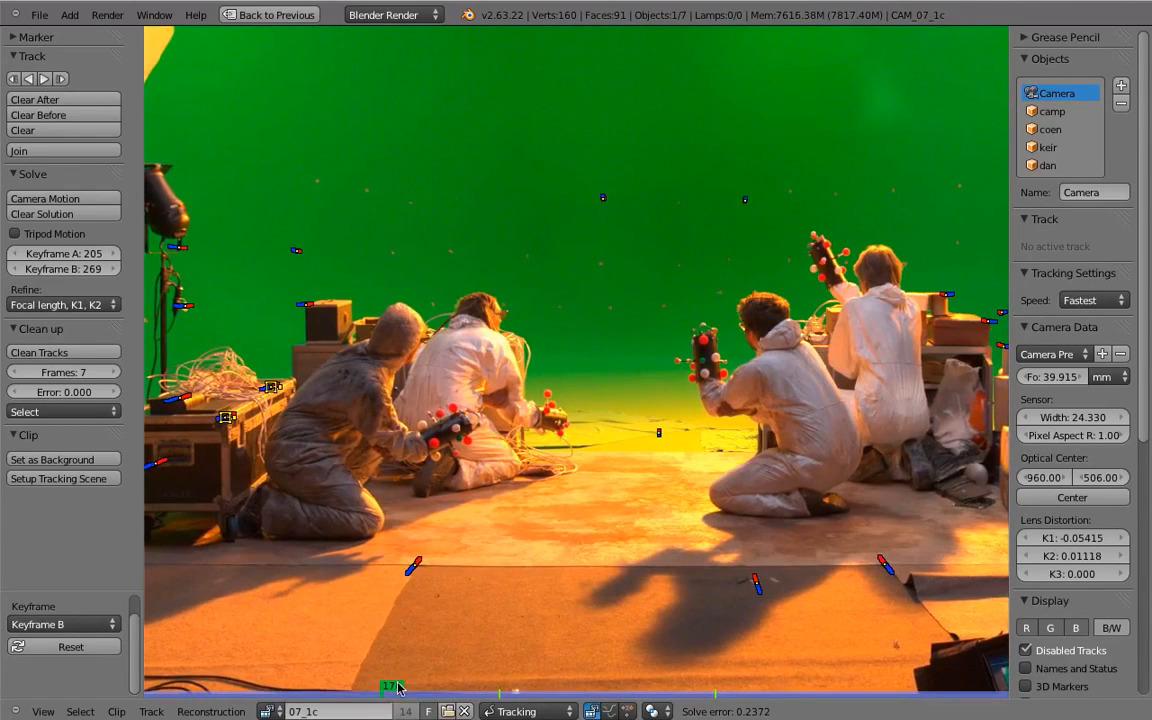
click(1047, 112)
click(1047, 129)
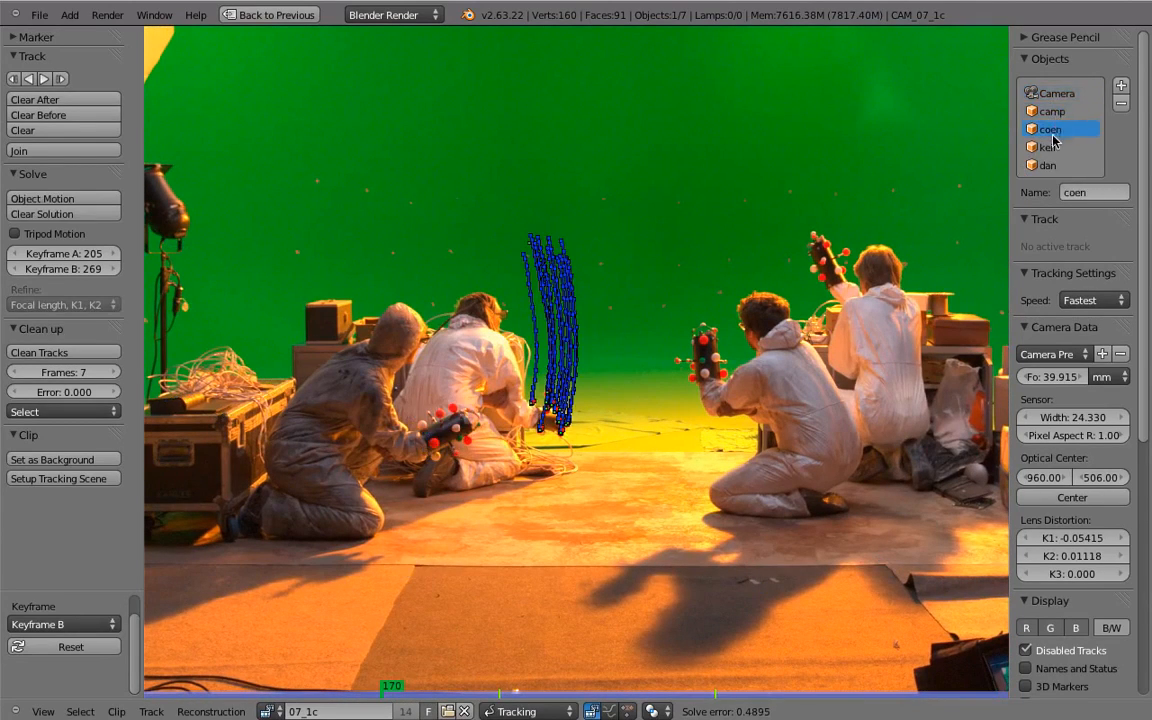
click(1047, 147)
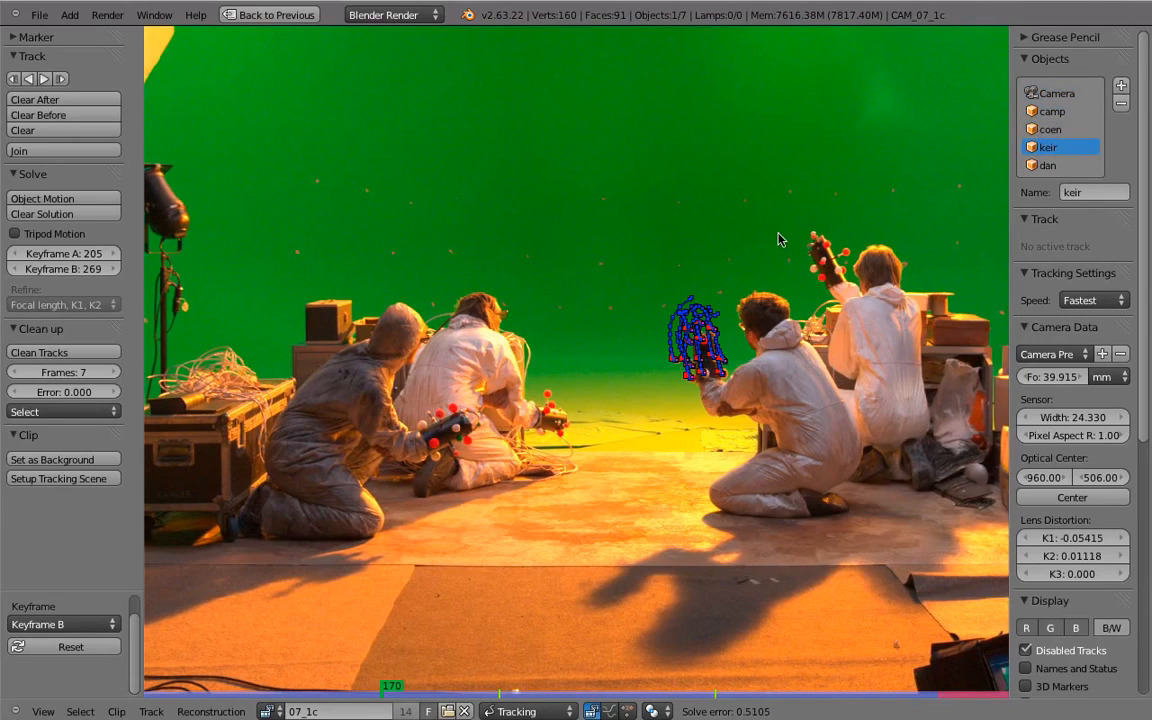
key(a)
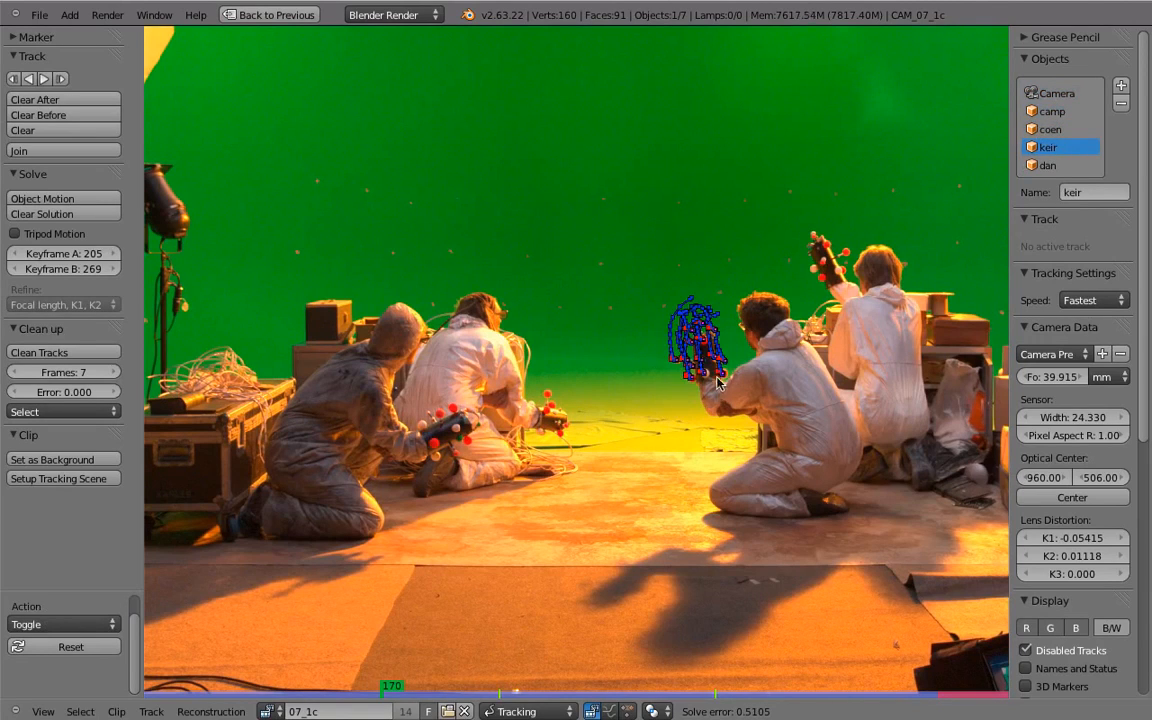
scroll(478, 597, up, 3)
Select a track of the coen object and widen the properties region to read its average error.
click(1047, 129)
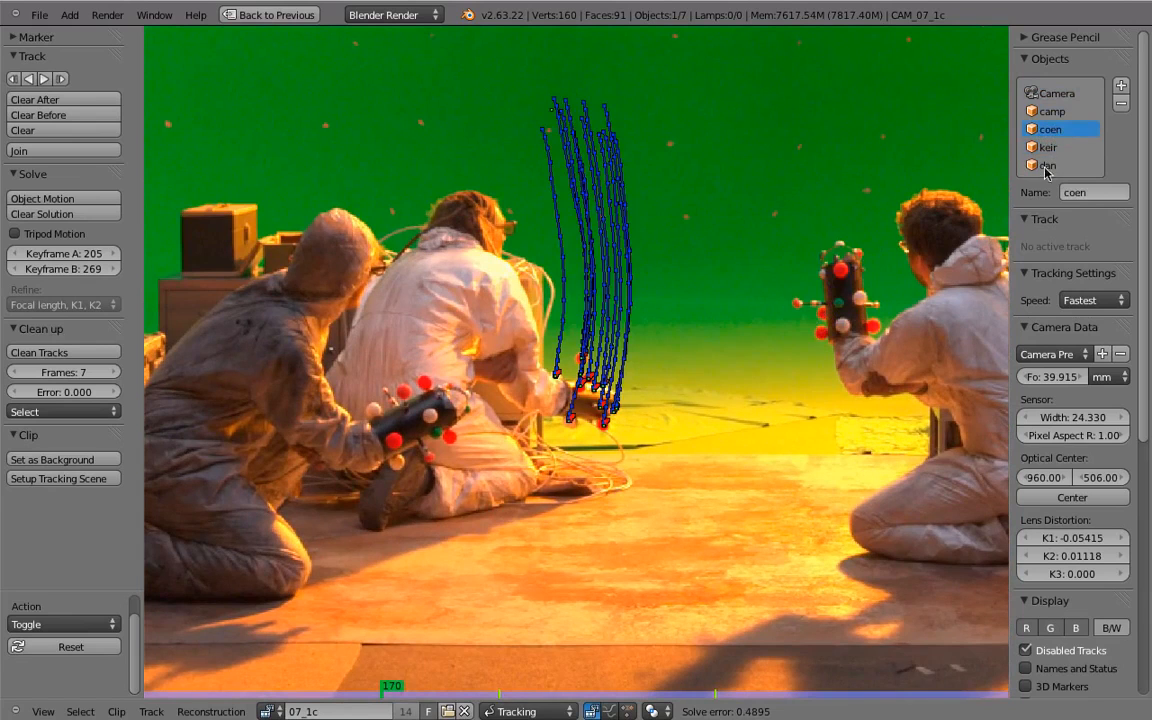
click(642, 350)
scroll(1020, 372, down, 3)
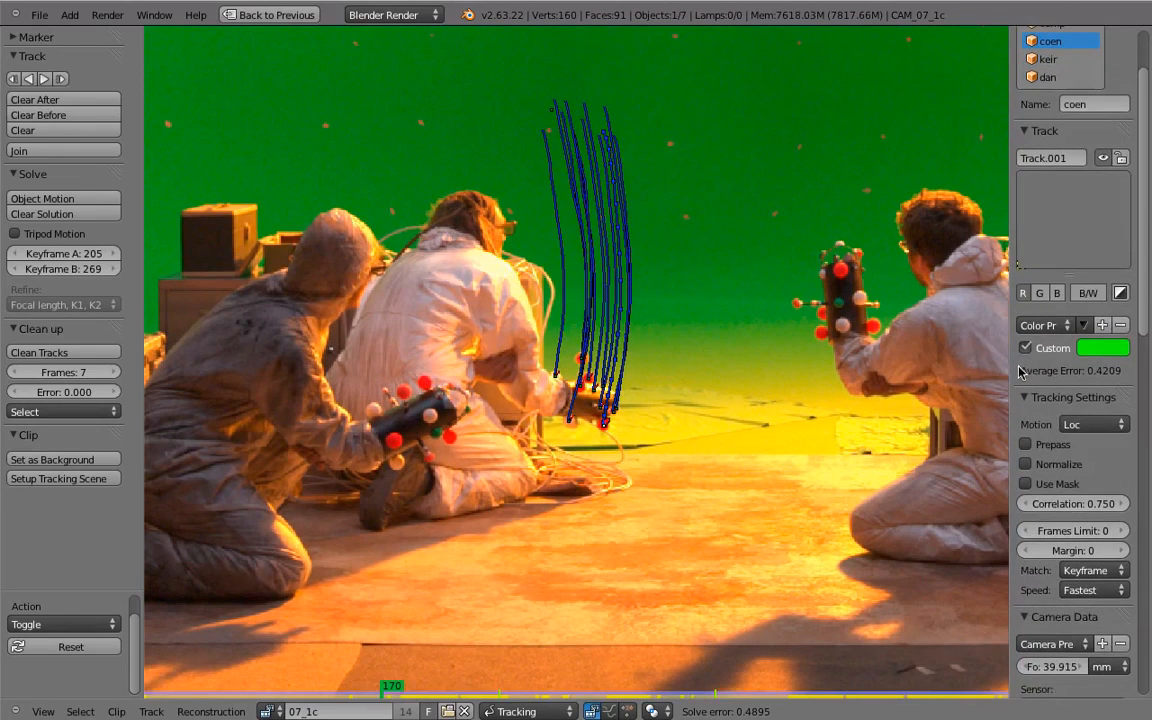
drag(1010, 367, 922, 367)
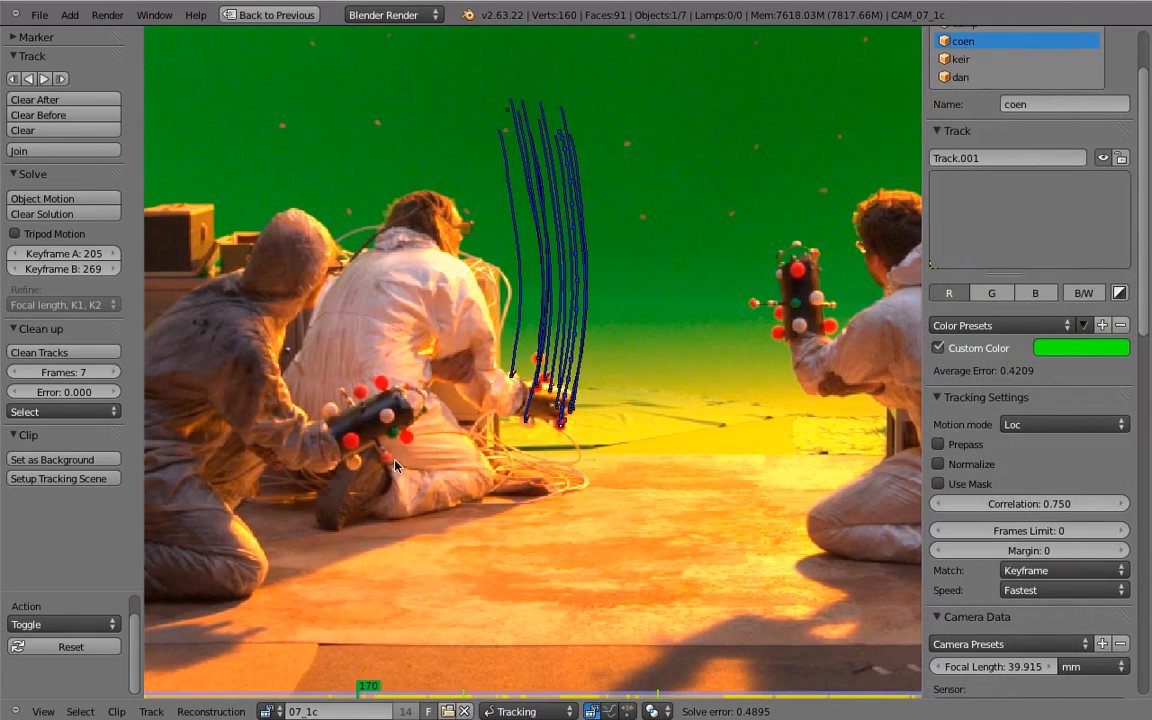
Make camp the active object and select a marker on its arm gun to check the track's average error.
scroll(973, 113, up, 1)
click(965, 54)
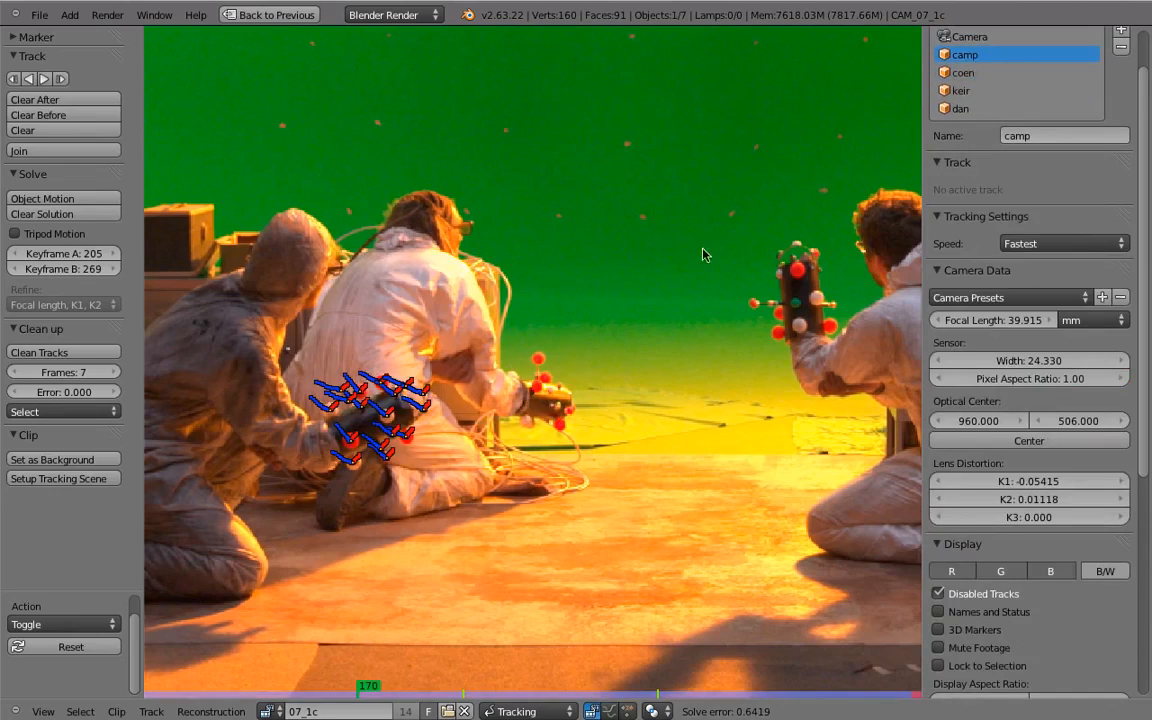
click(372, 459)
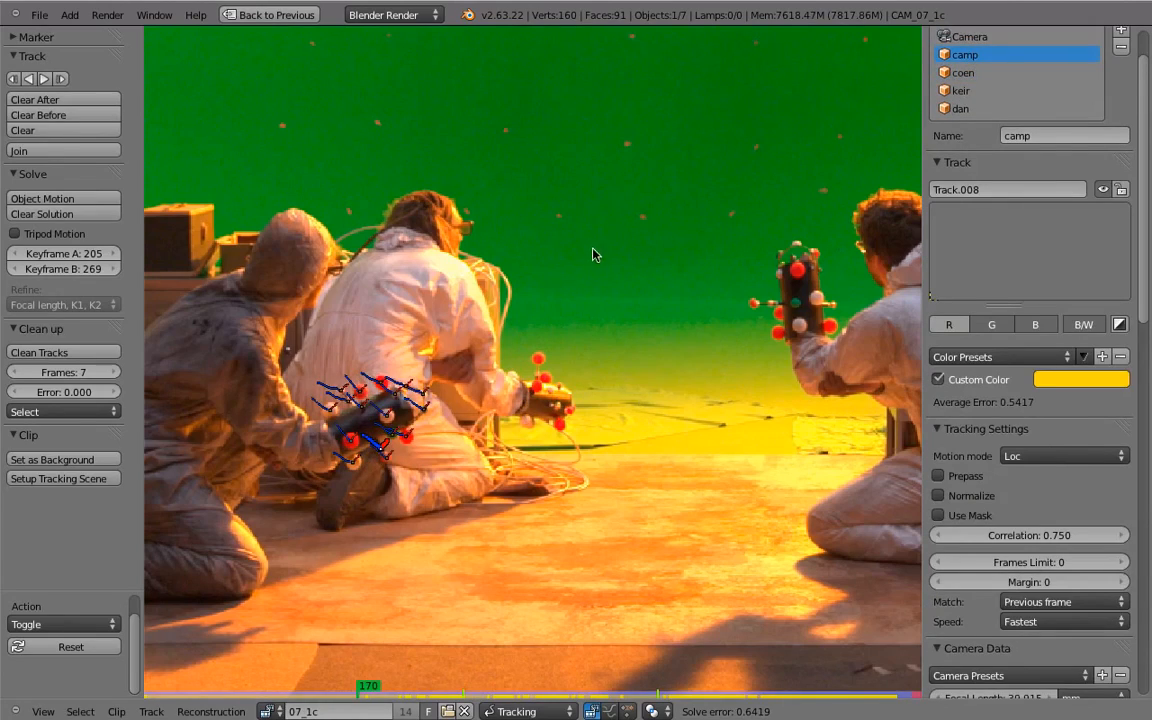
Maximize the camera 3D view and review the arm-gun objects moving over the footage.
key(ctrl+Up)
key(ctrl+Up)
scroll(643, 501, up, 4)
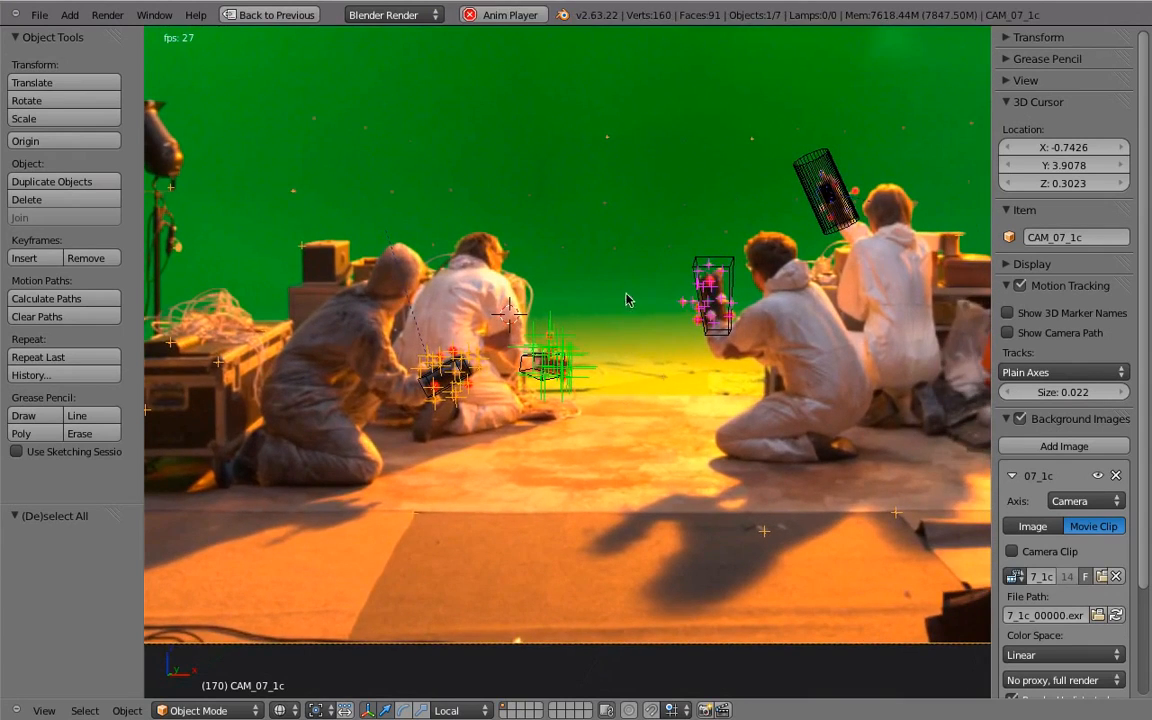
View the reconstructed markers and arm-gun objects from above the scene and briefly test playback.
middle_drag(697, 305, 741, 452)
scroll(652, 227, down, 6)
scroll(735, 440, down, 6)
shift+middle_drag(671, 321, 678, 415)
scroll(660, 480, up, 6)
key(alt+a)
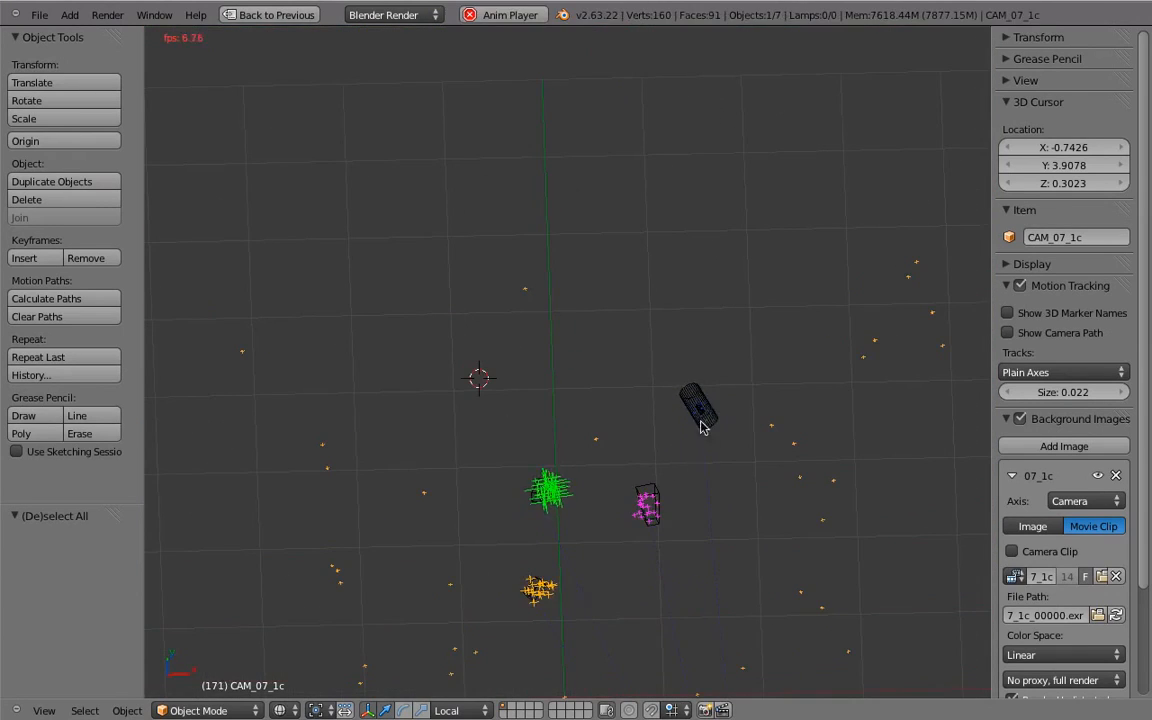
key(Escape)
Play the animation from above and through the camera to examine the arm guns' motion, and stop playback.
shift+middle_drag(674, 527, 645, 379)
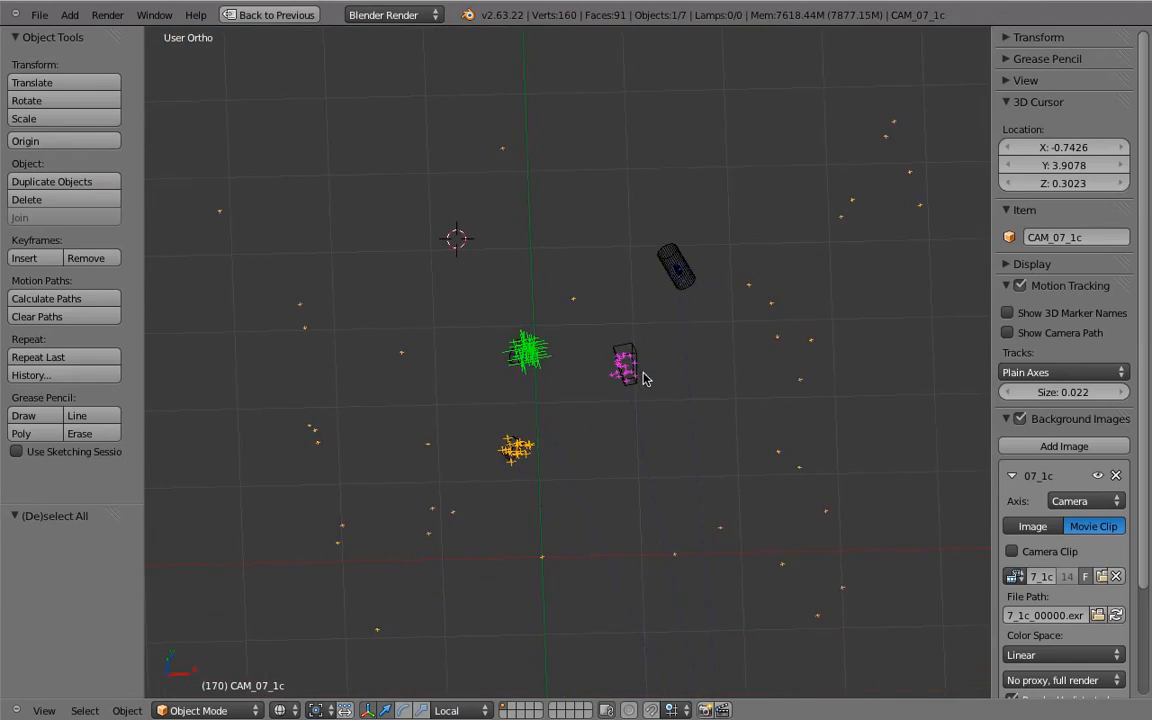
key(alt+a)
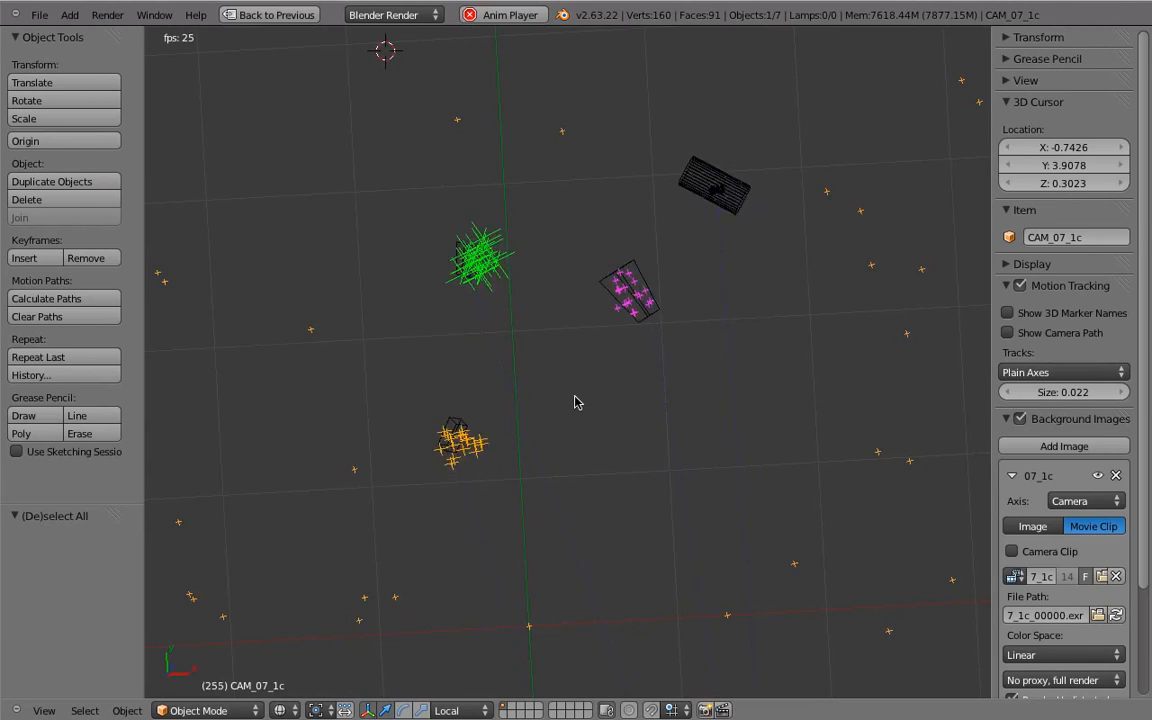
key(KP_0)
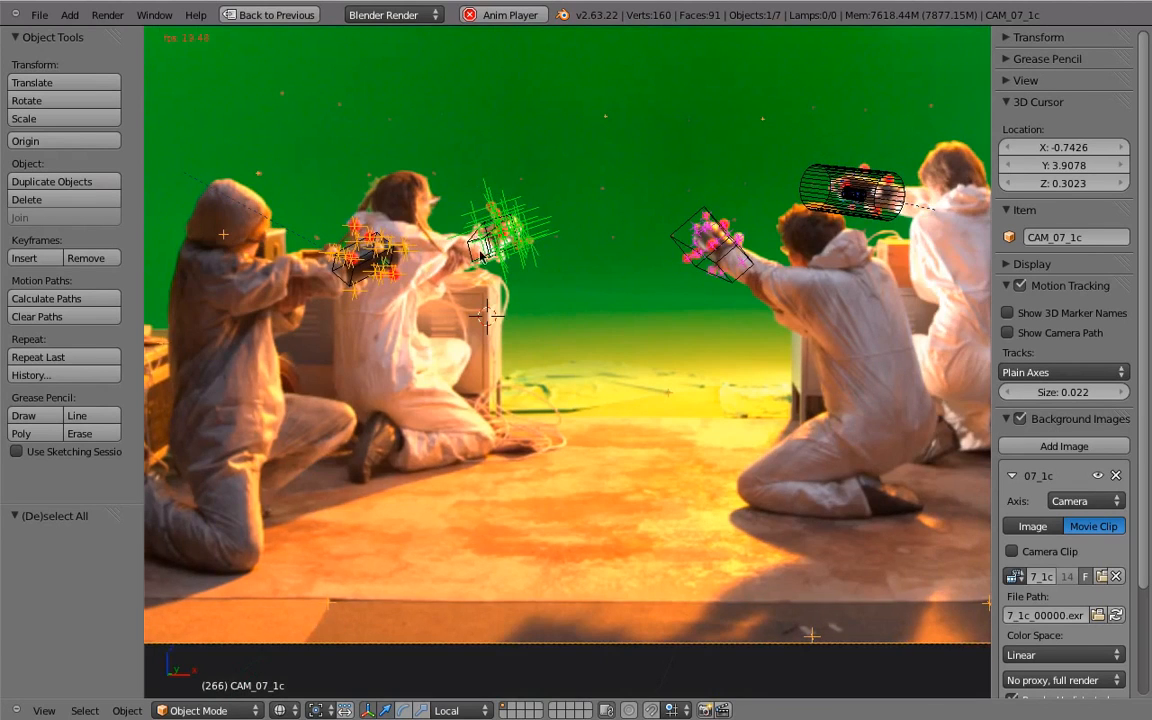
key(Escape)
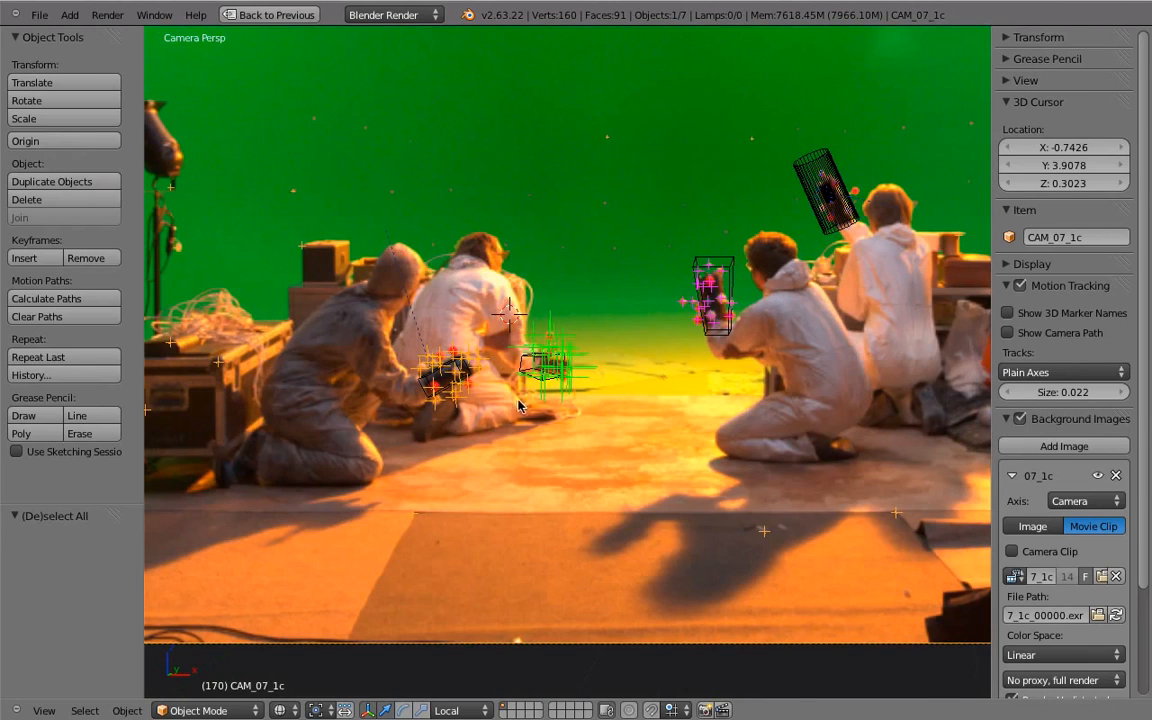
Restore the split layout and show the lens settings of the CAM_07_1c camera.
key(ctrl+Up)
click(1067, 168)
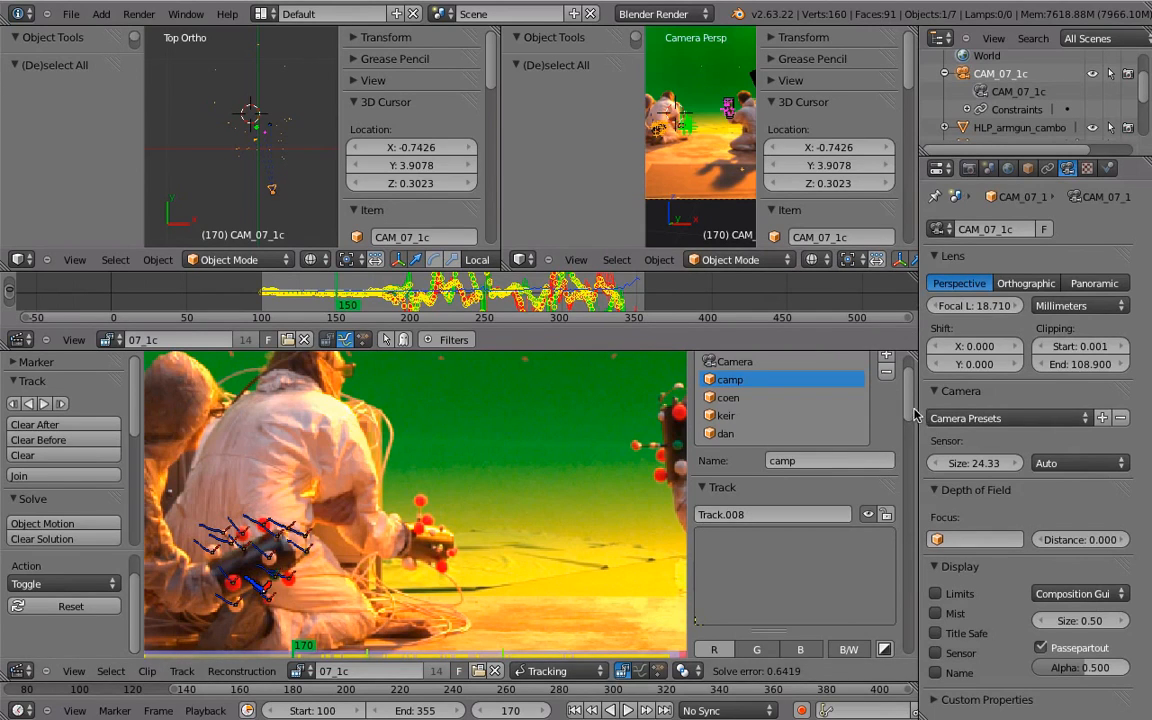
scroll(905, 403, up, 3)
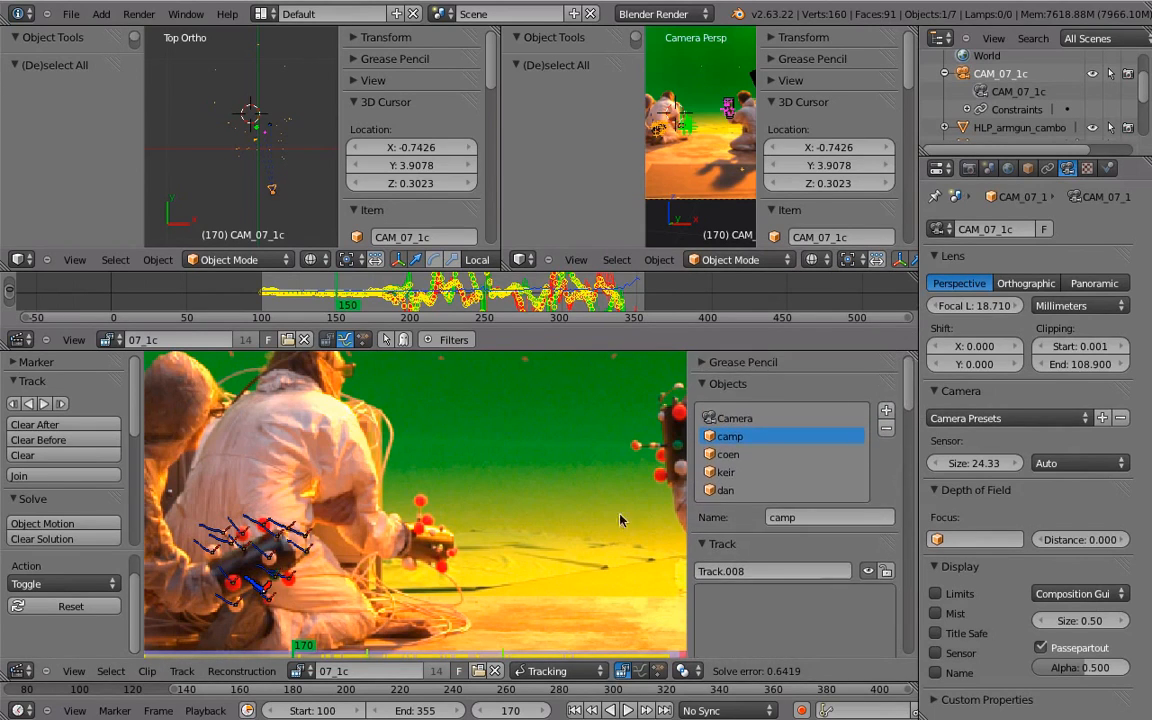
Make Camera the active tracking object in the maximized clip editor and examine its Camera Data.
key(ctrl+Up)
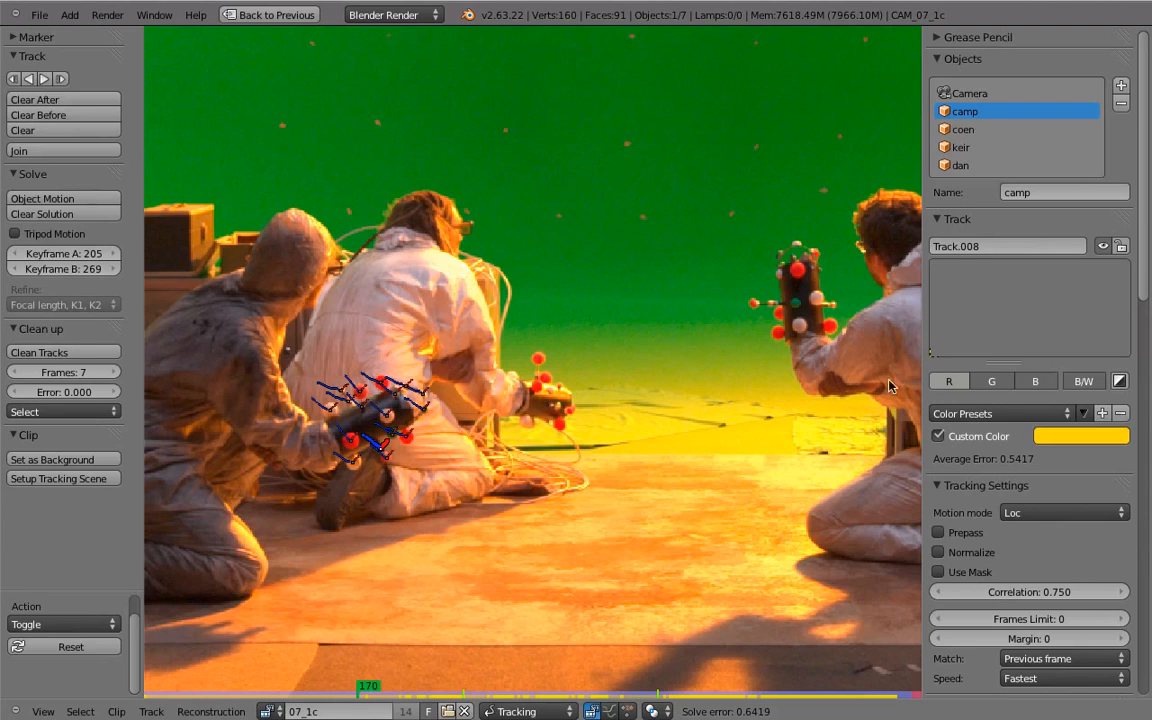
click(966, 93)
scroll(983, 378, down, 1)
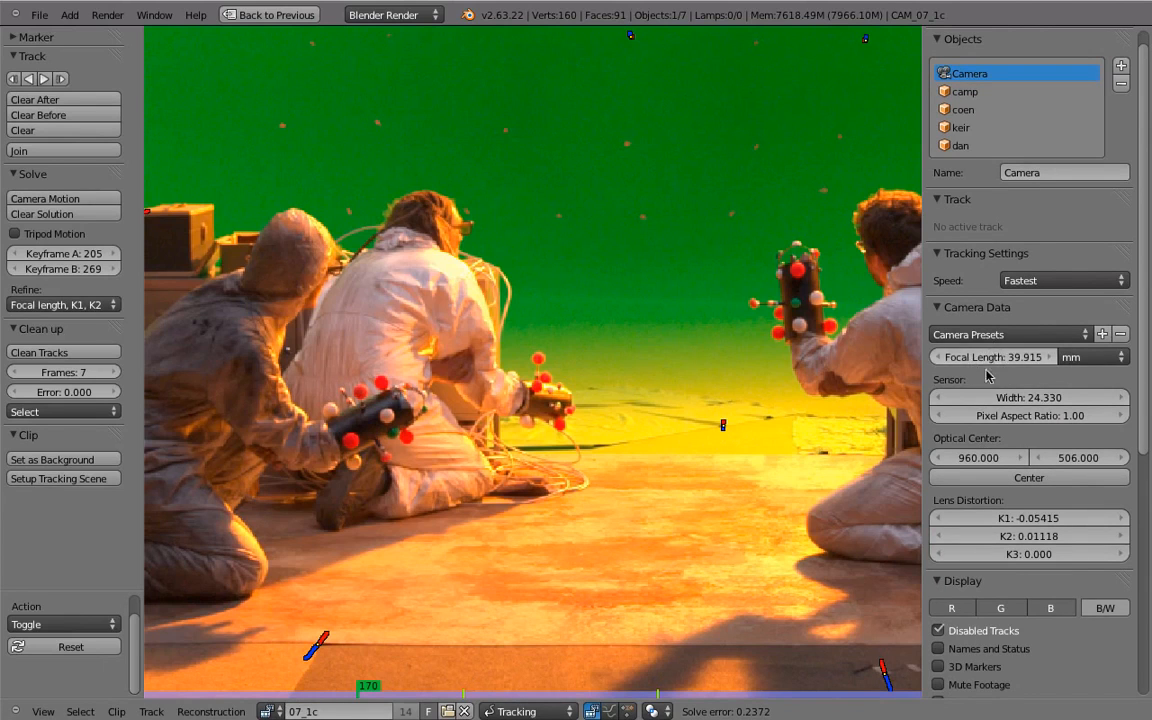
Compare the scene camera's lens values with the clip's Camera Data and look through the clip's footage settings.
key(ctrl+Up)
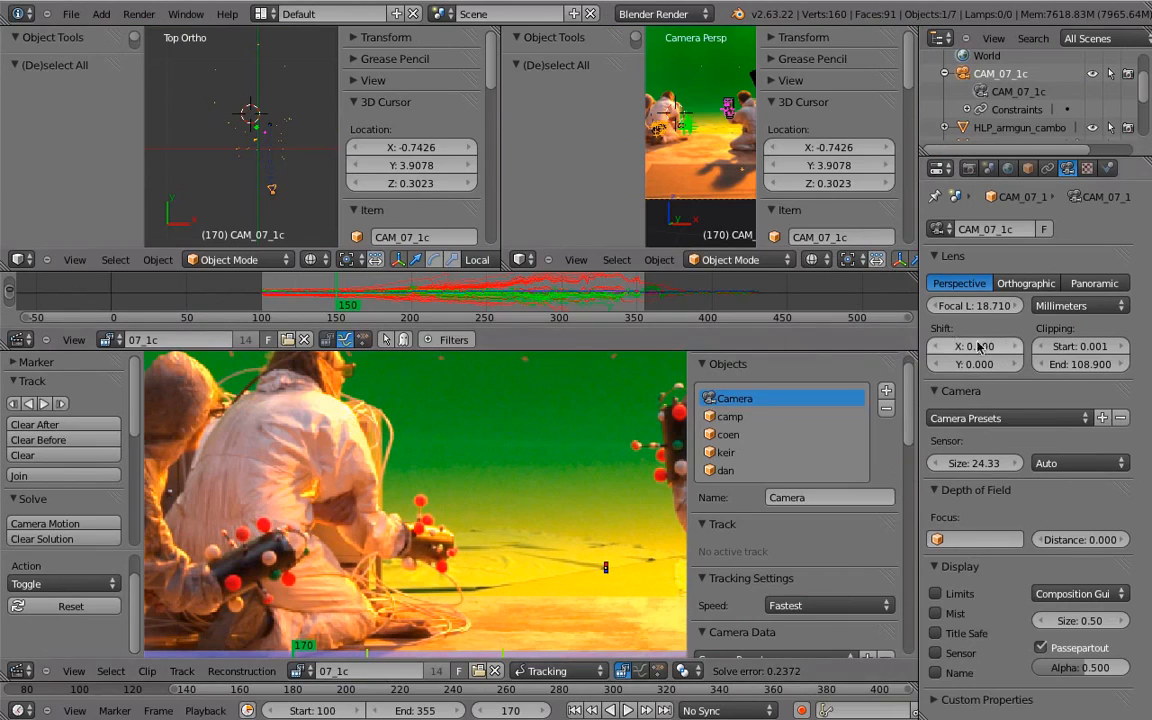
scroll(810, 450, down, 5)
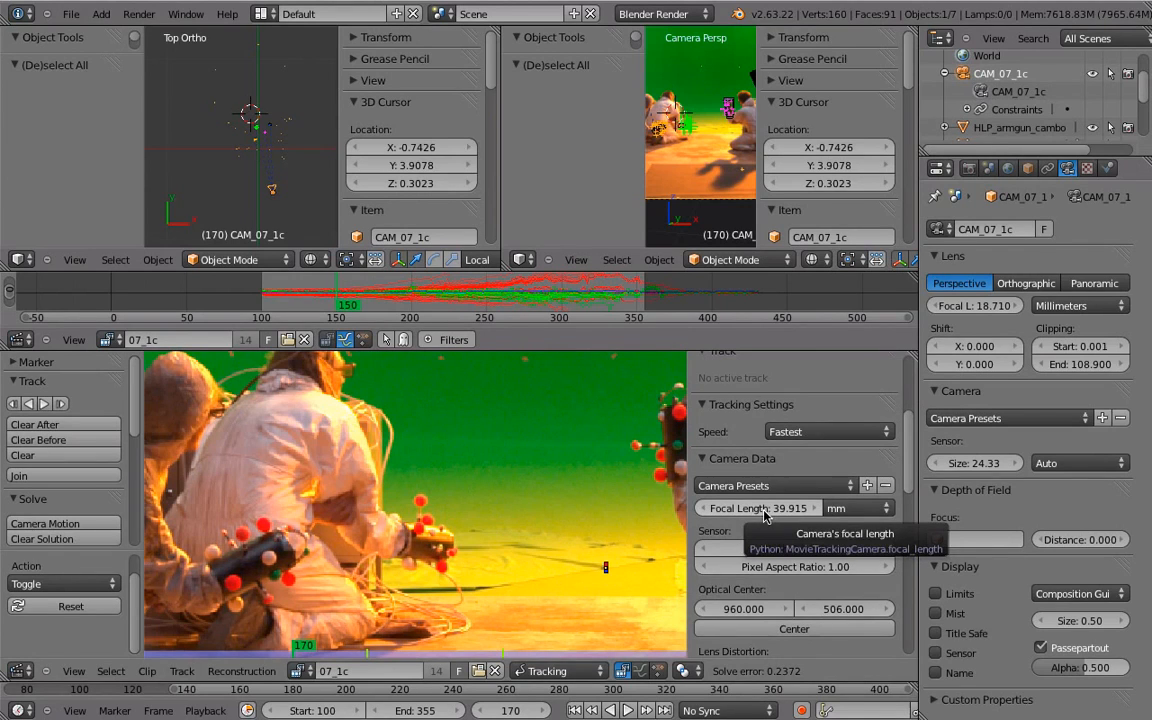
scroll(771, 499, down, 2)
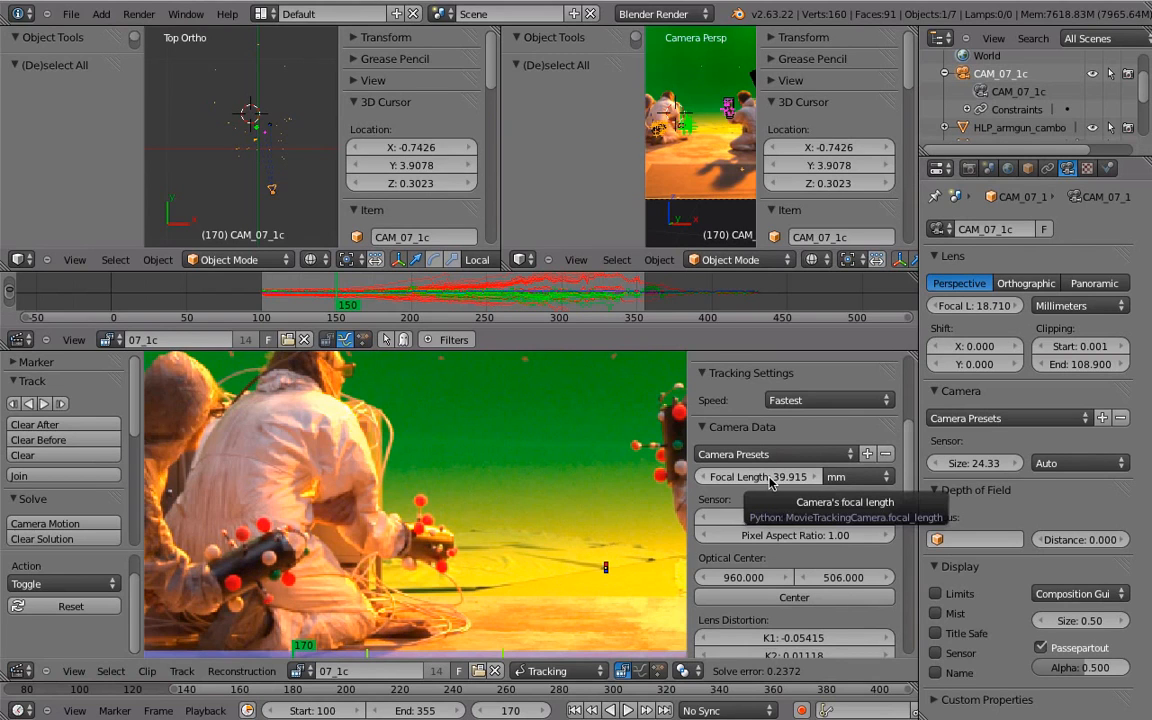
scroll(903, 627, down, 6)
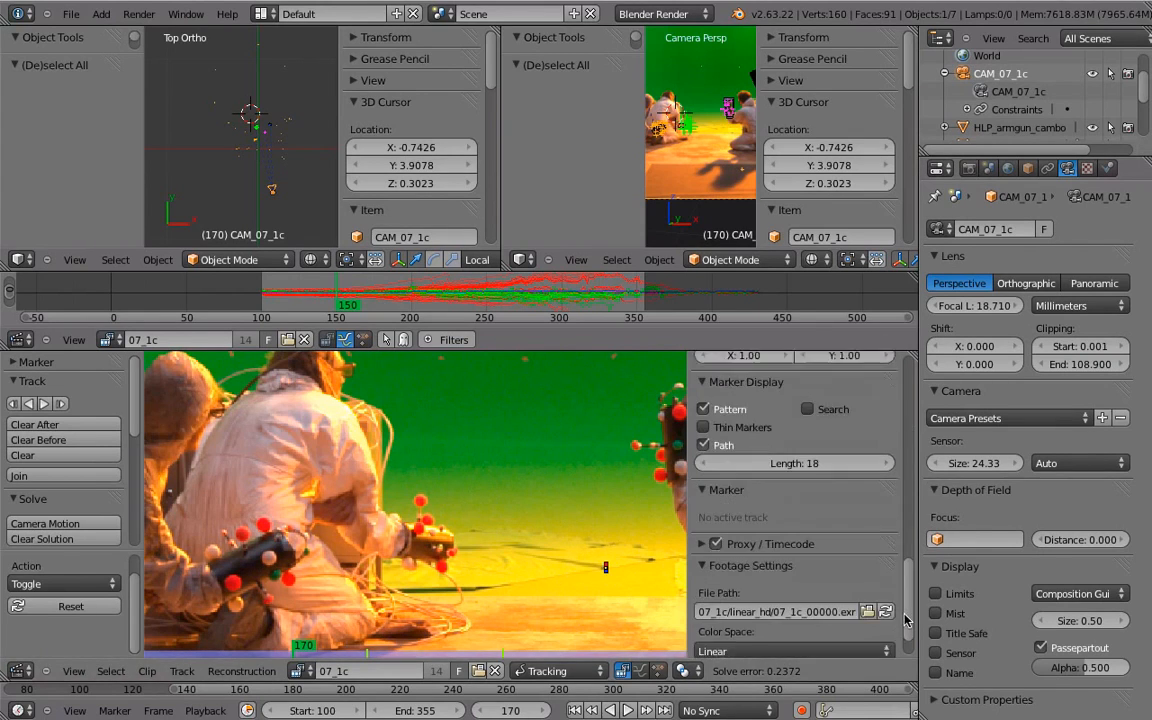
scroll(900, 620, down, 1)
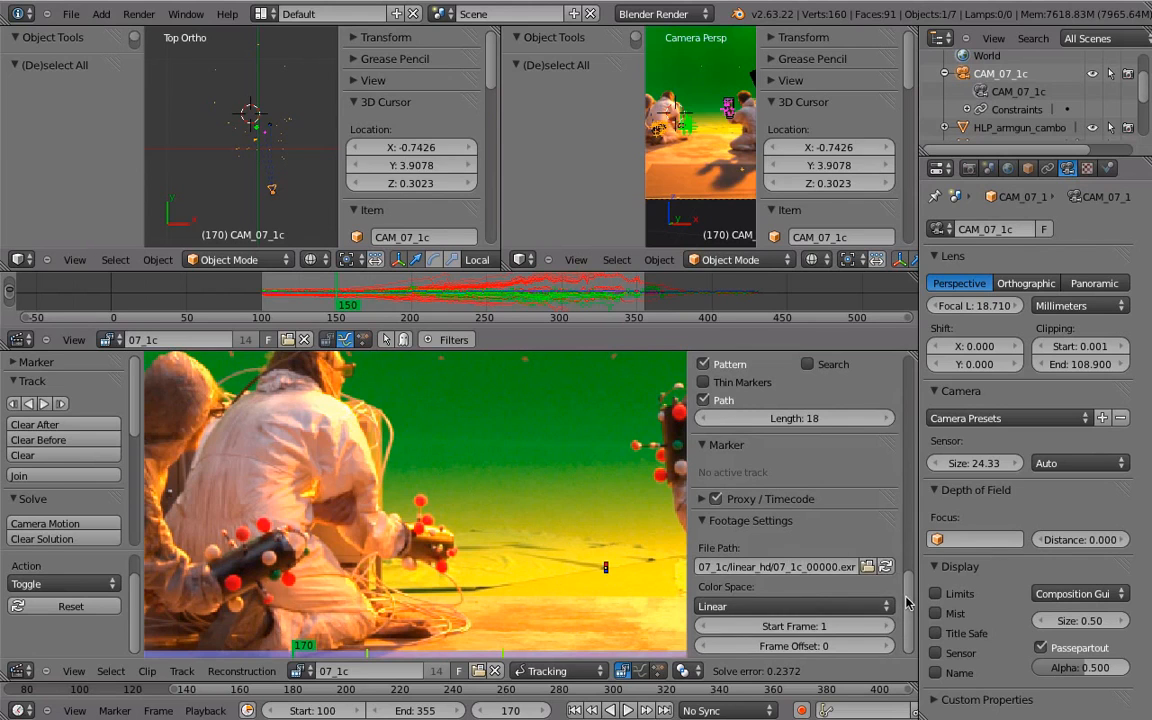
drag(906, 601, 908, 472)
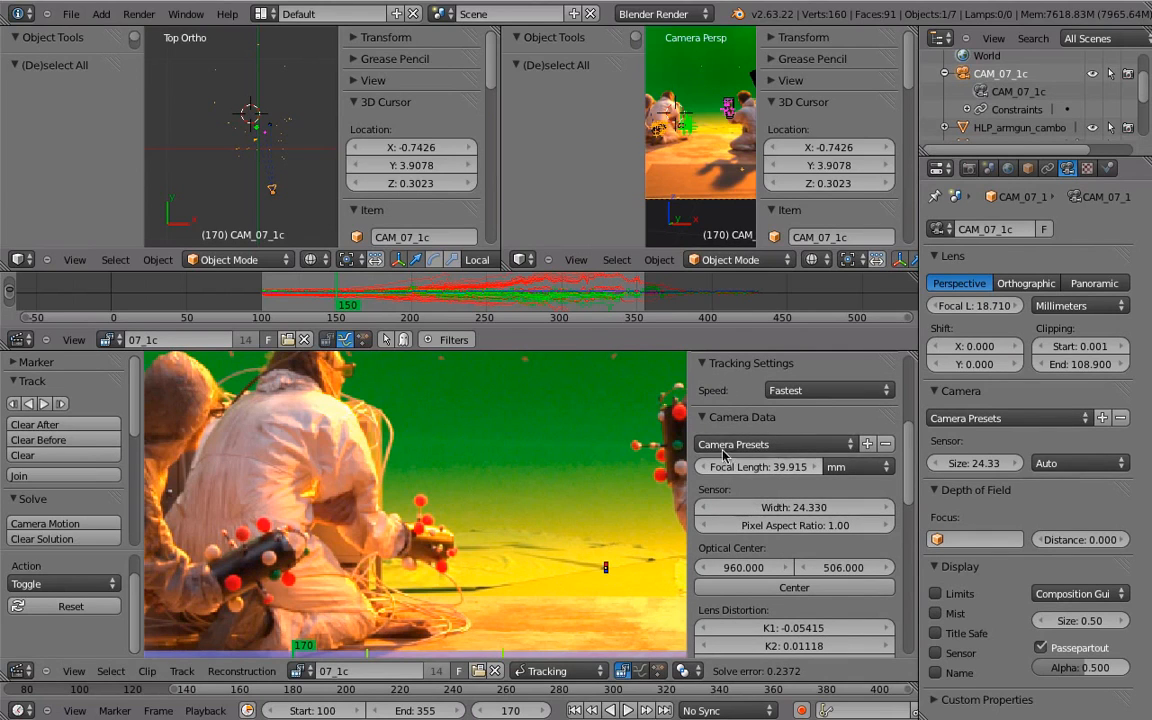
Copy the CAM_07_1c camera's 18.710 focal length into the clip's Camera Data.
shift+middle_drag(279, 171, 267, 196)
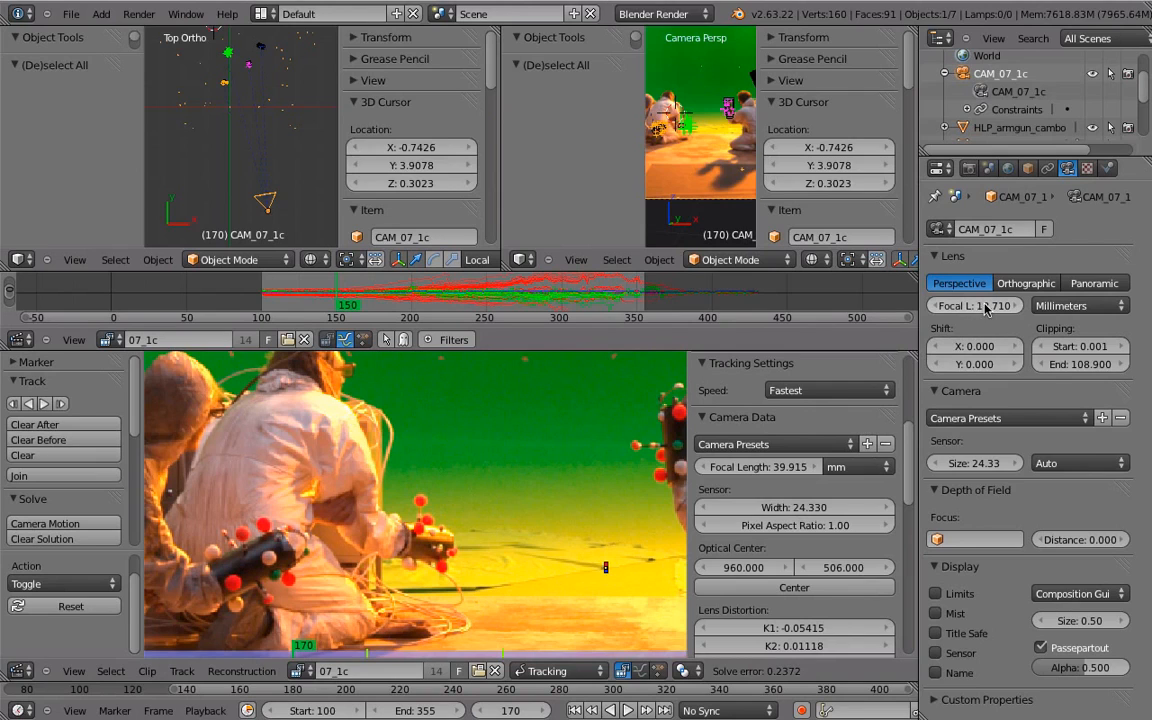
key(ctrl+c)
key(ctrl+v)
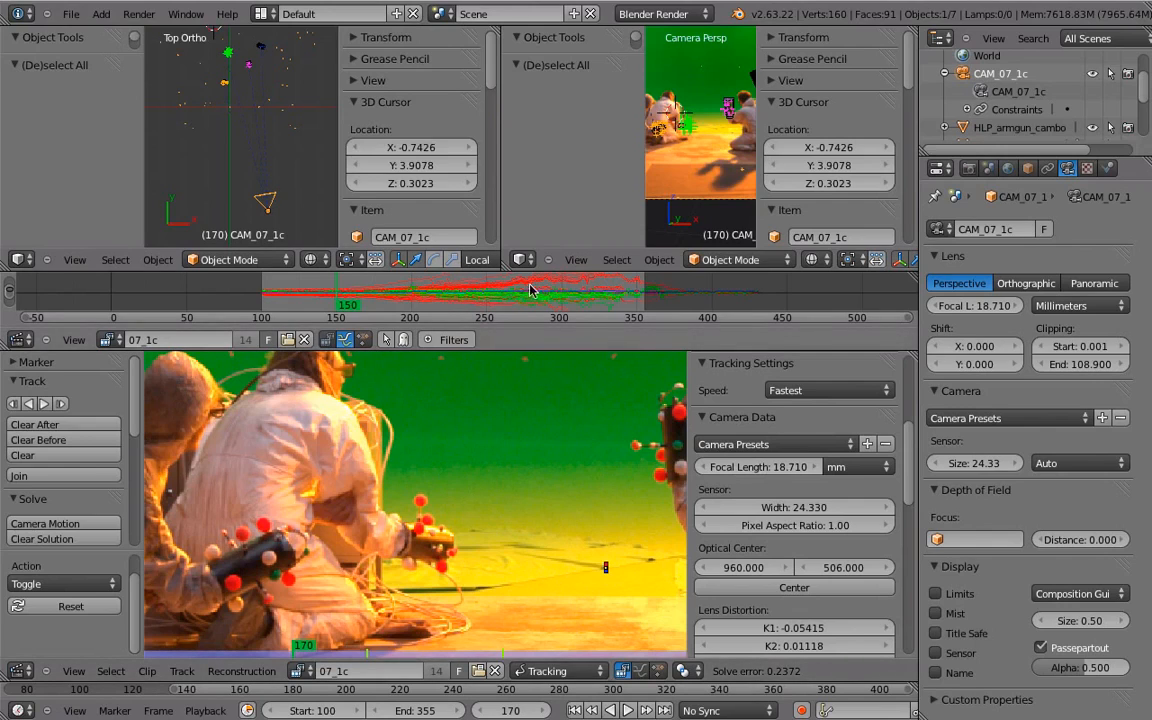
Enlarge the tracking curves graph, and maximize the clip editor with the whole frame fitted in view.
drag(519, 350, 496, 418)
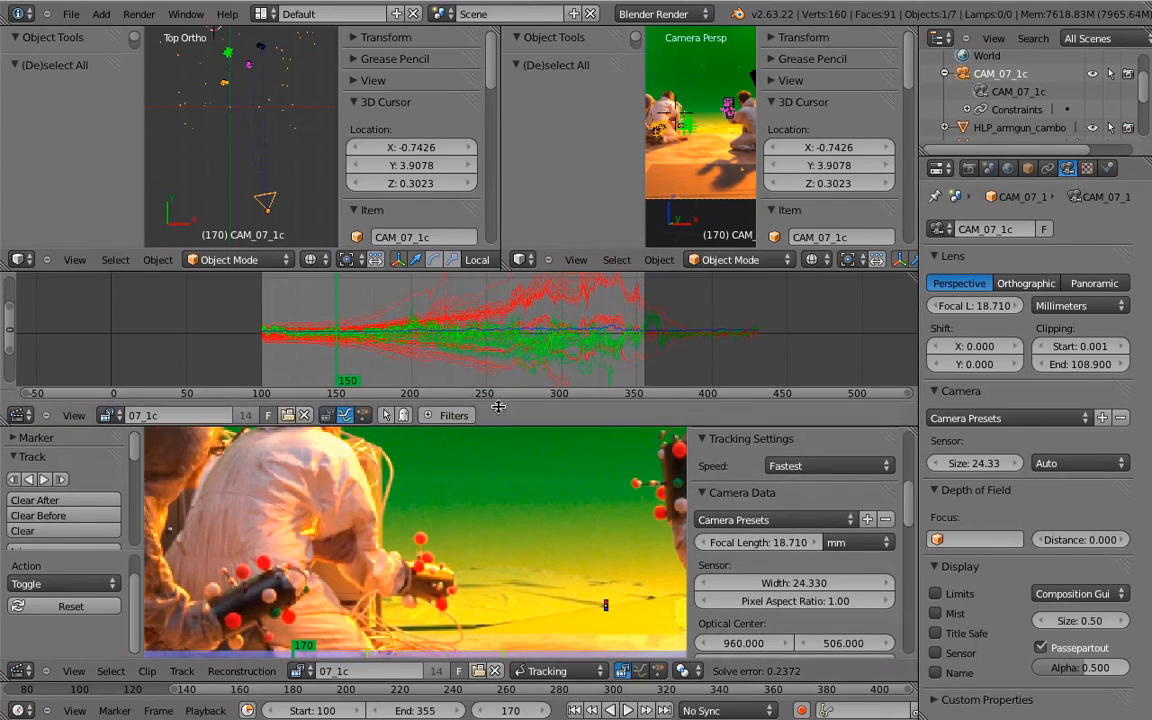
key(ctrl+Up)
key(f)
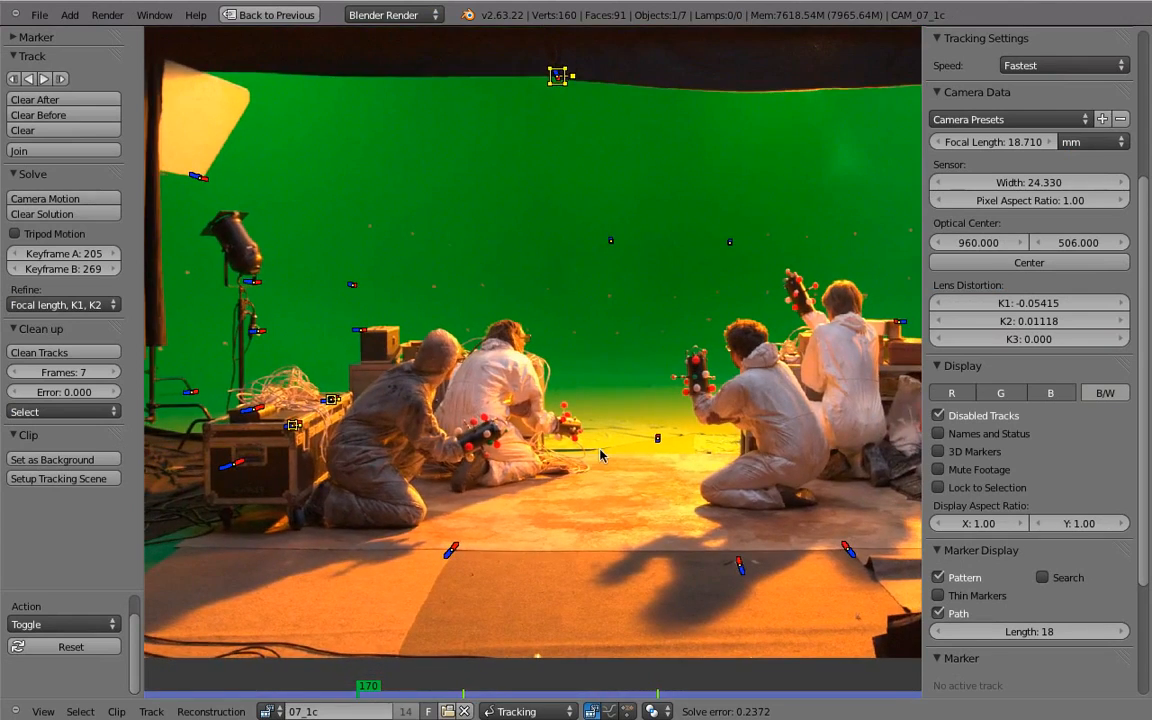
key(shift+Left)
Open the scene file 07_1c_masking.blend from the 07_1c scenes folder.
key(ctrl+o)
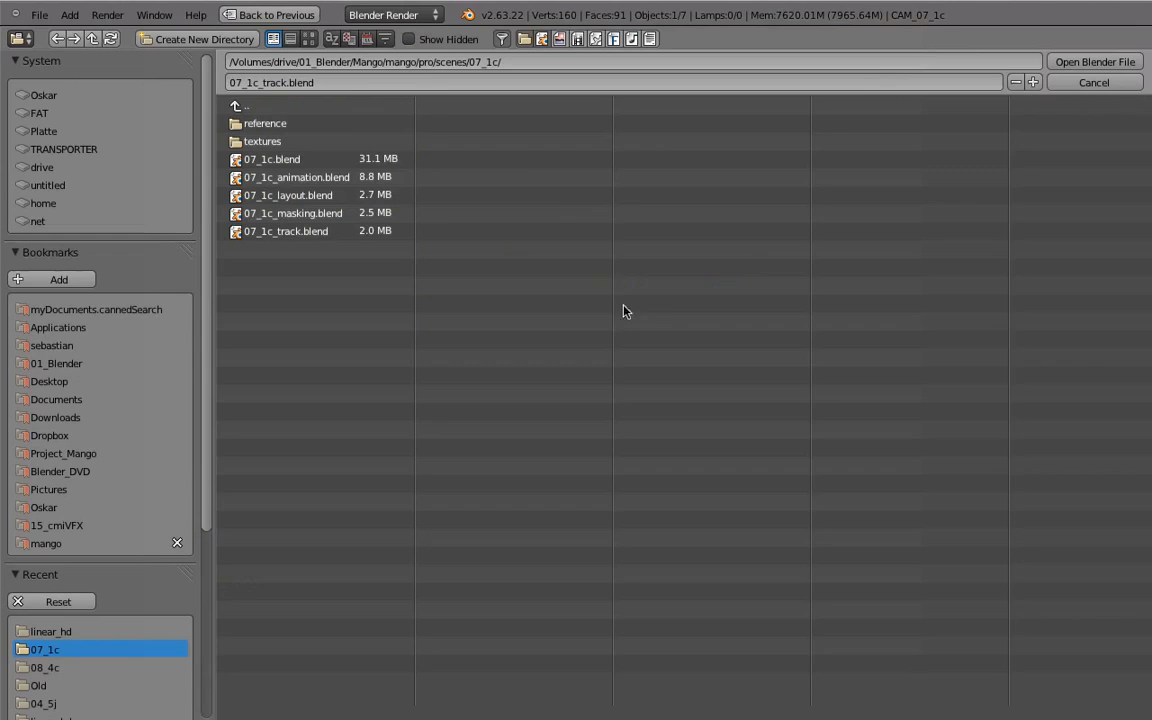
click(291, 214)
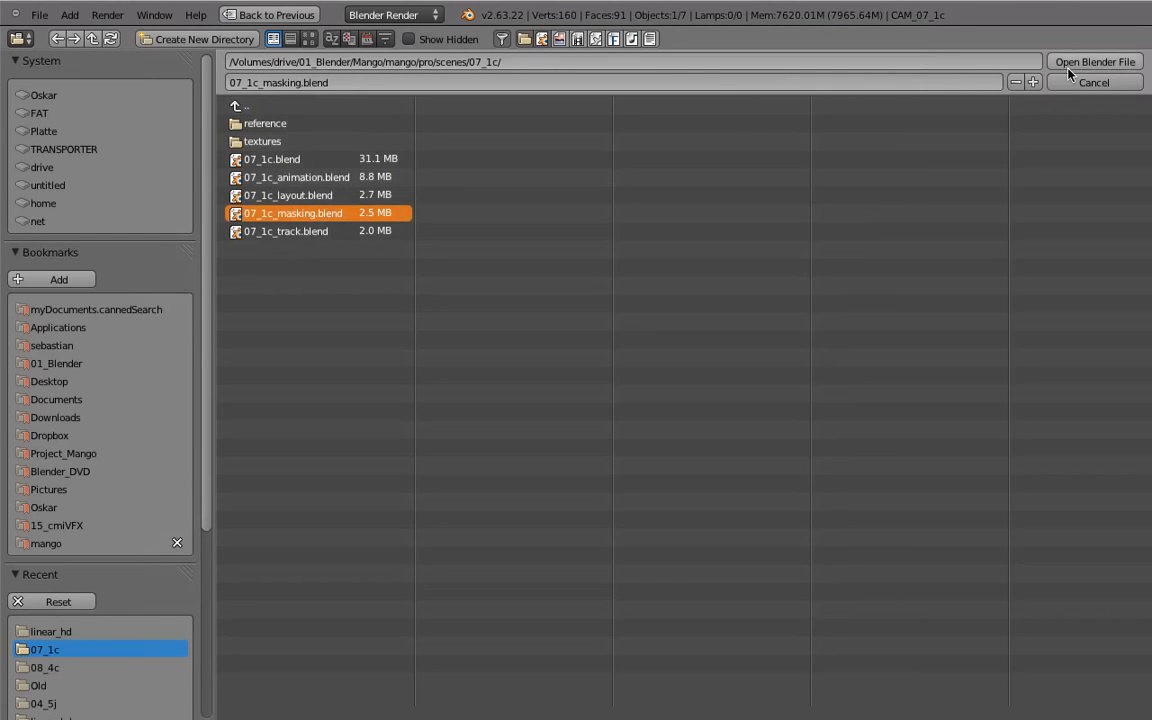
click(1087, 64)
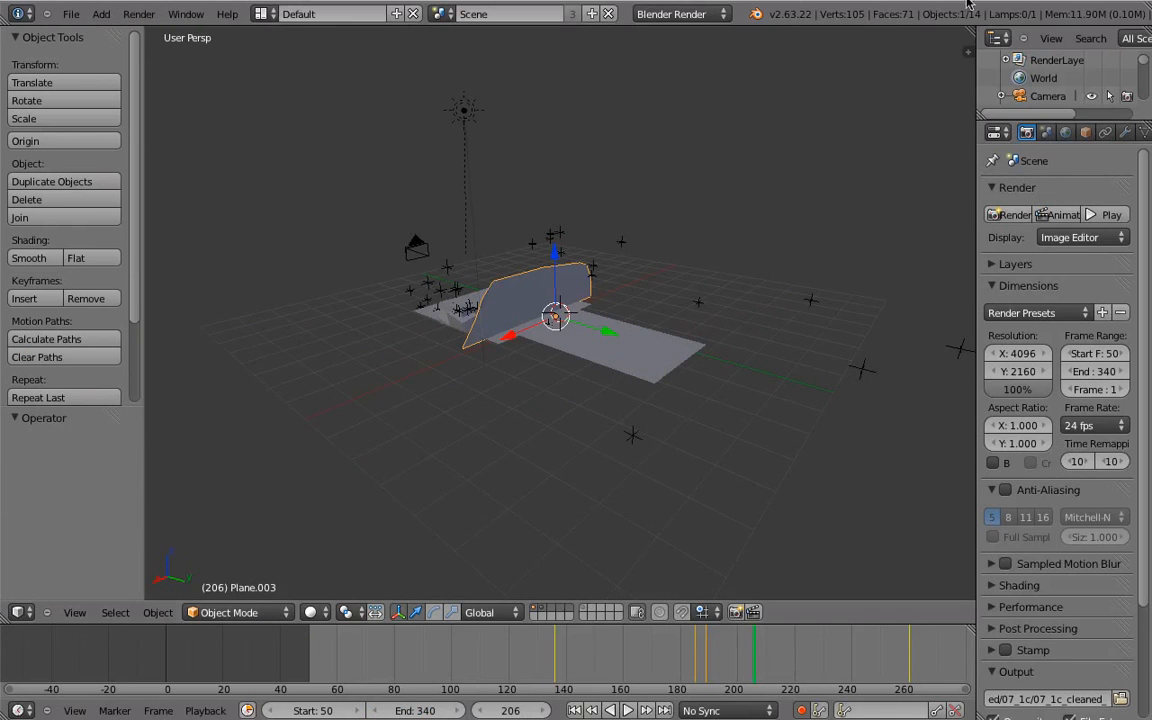
Split the 3D view into upper and lower halves and load the 07_1c clip into a Movie Clip Editor in the lower one.
drag(965, 49, 930, 300)
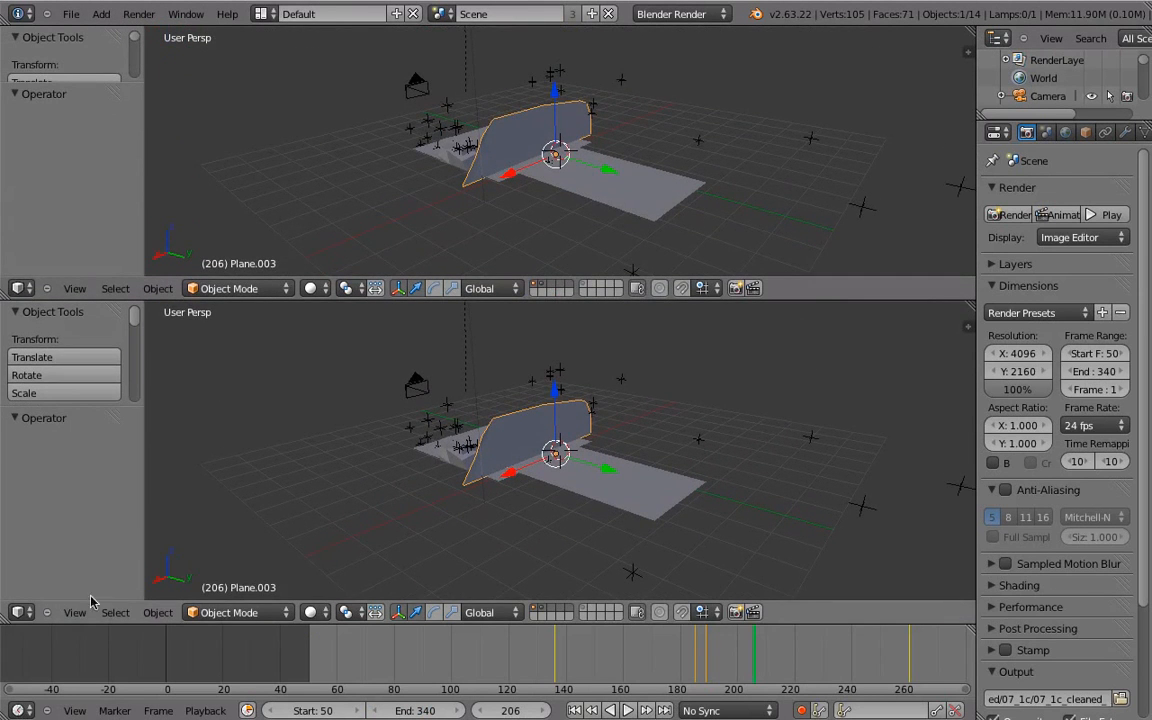
click(18, 612)
click(70, 459)
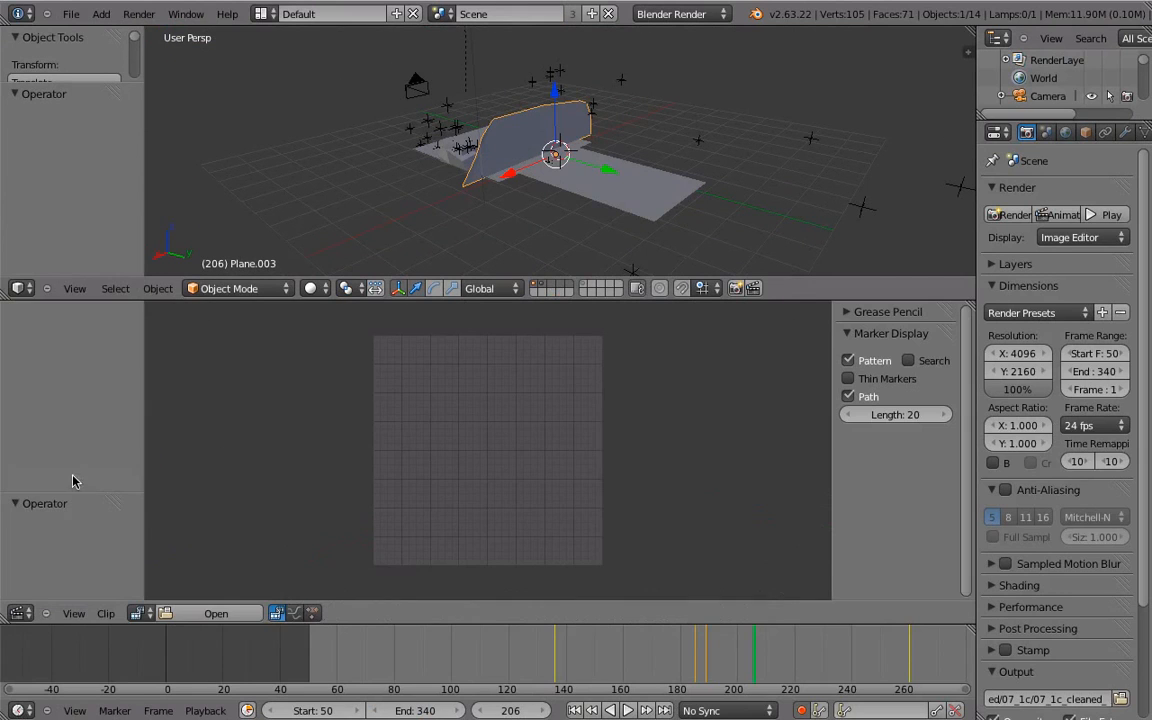
click(145, 613)
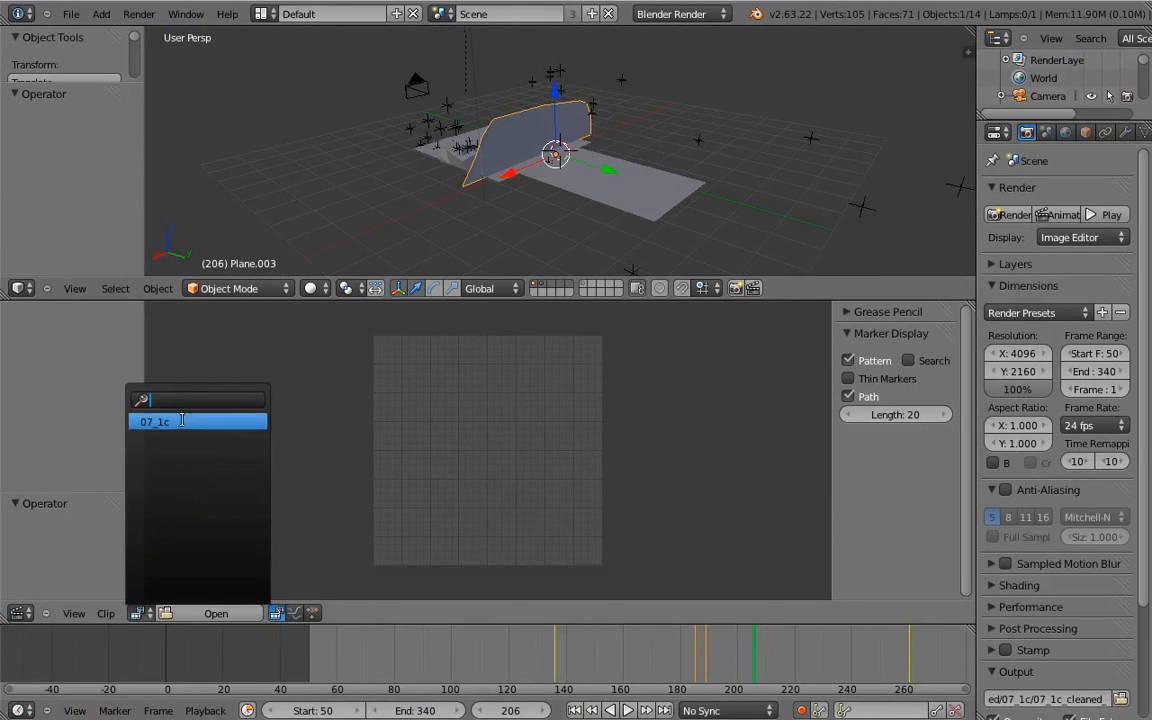
click(162, 388)
Repoint the 07_1c clip's footage path to the linear_hd folder, using 07_1c_00000.exr.
scroll(873, 345, down, 8)
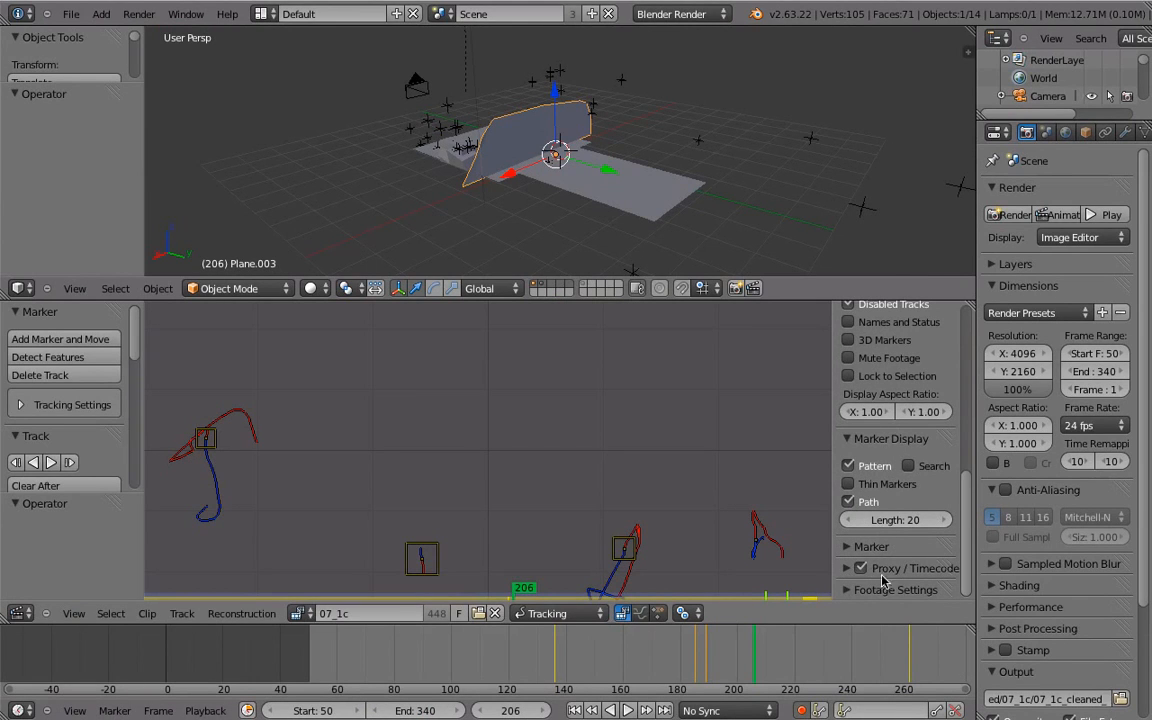
click(884, 589)
scroll(890, 560, down, 4)
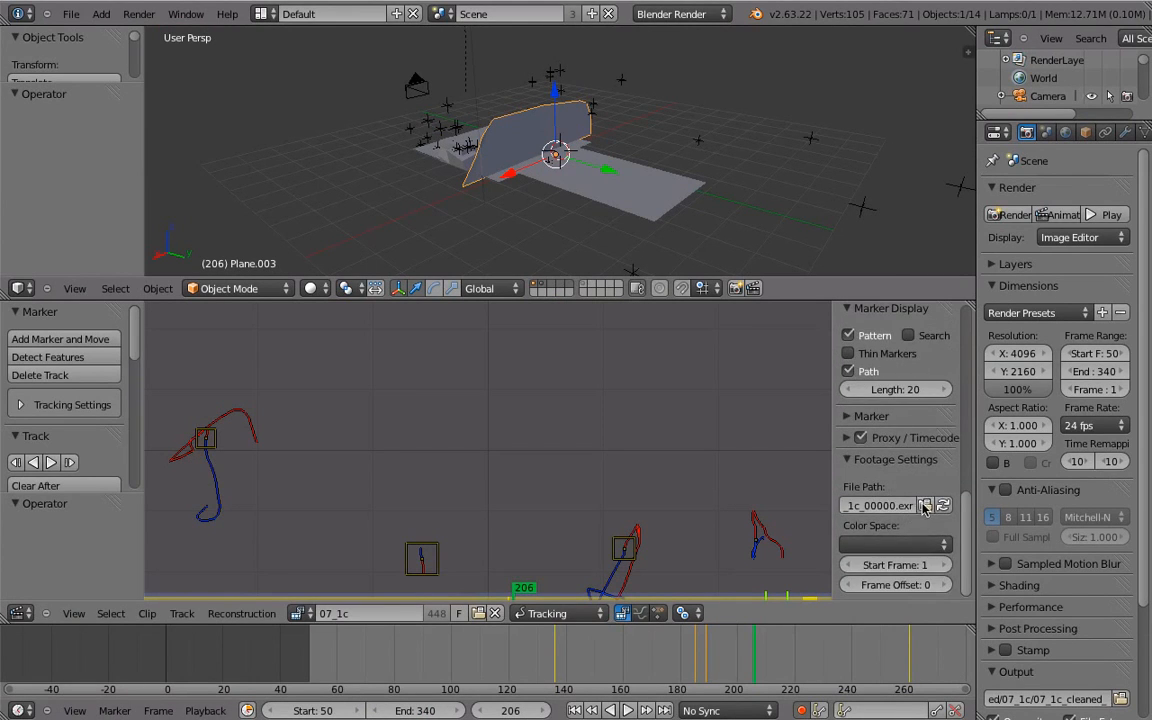
click(925, 506)
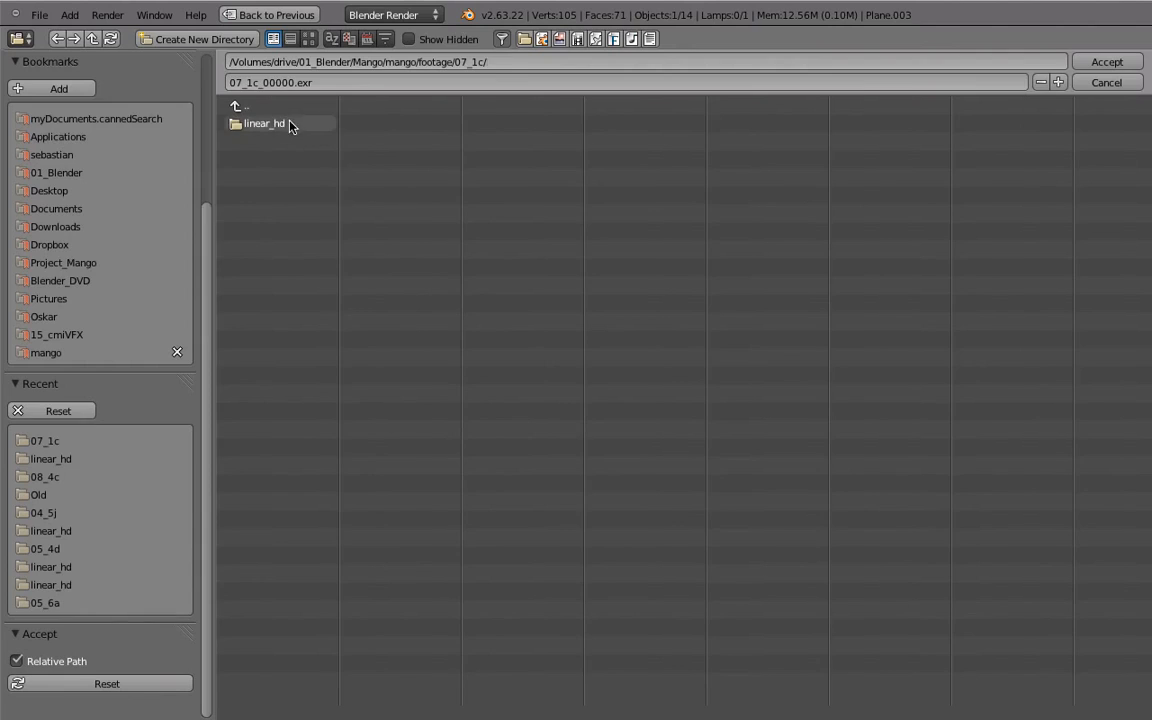
click(285, 122)
click(1105, 61)
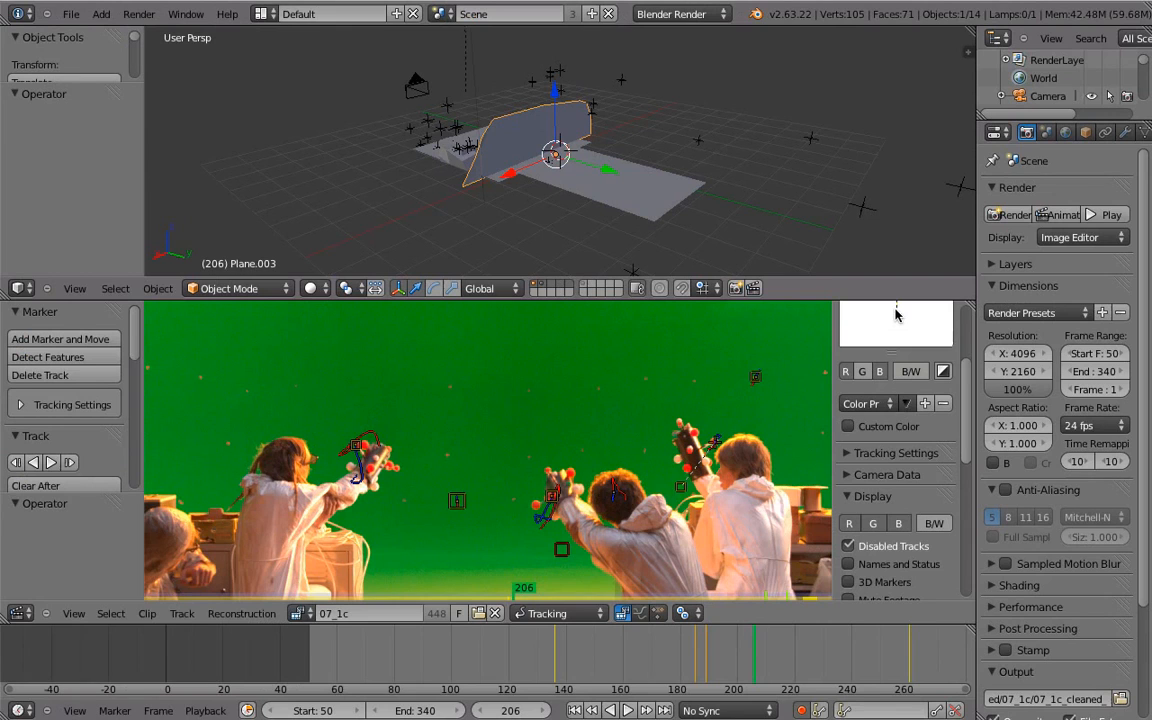
View the whole frame in the clip editor, switch it to Mask mode and browse the available masks.
key(ctrl+Up)
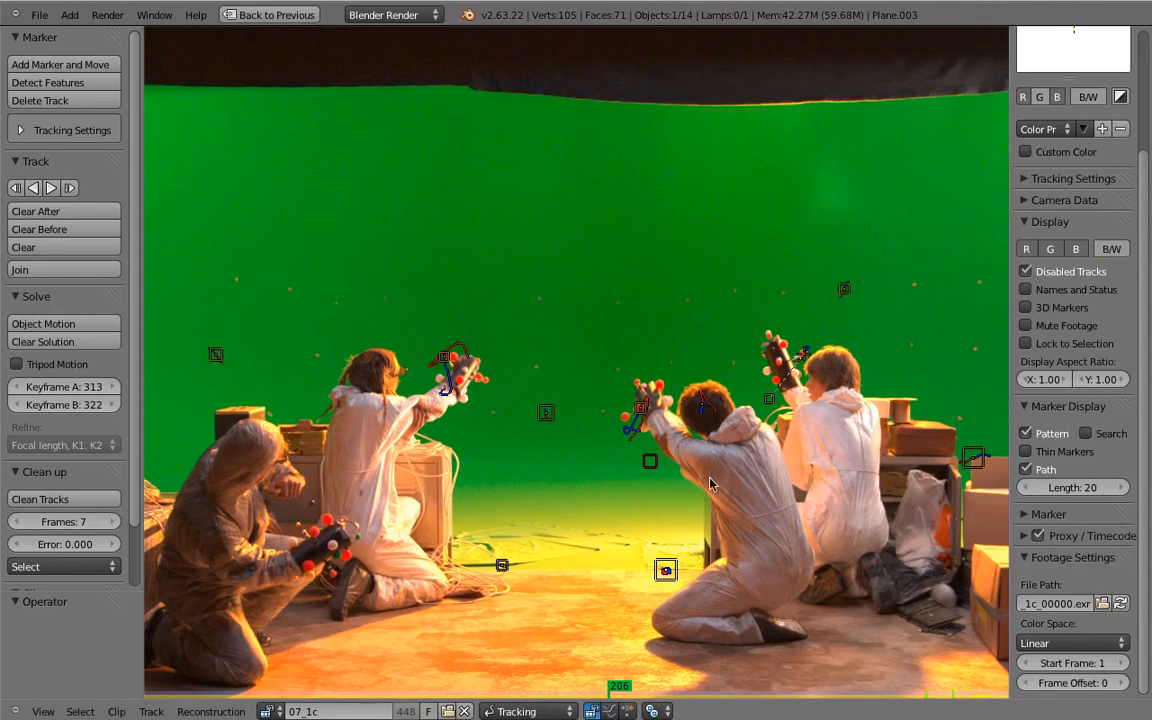
scroll(700, 490, down, 1)
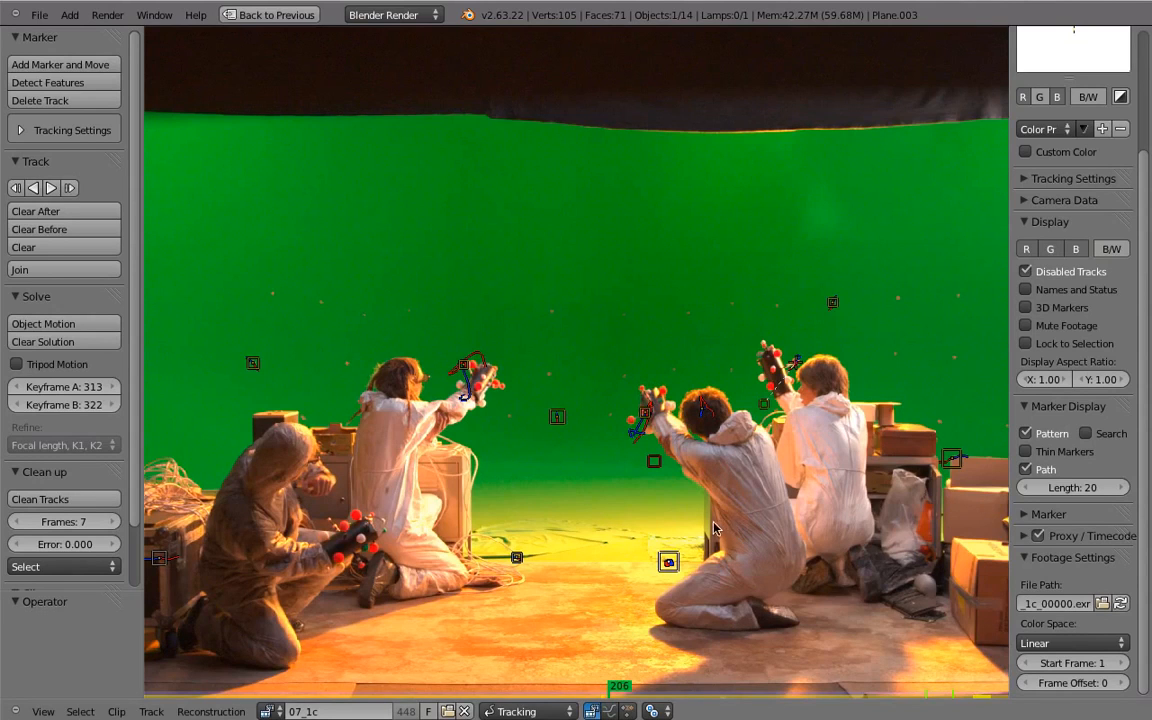
middle_drag(697, 509, 717, 453)
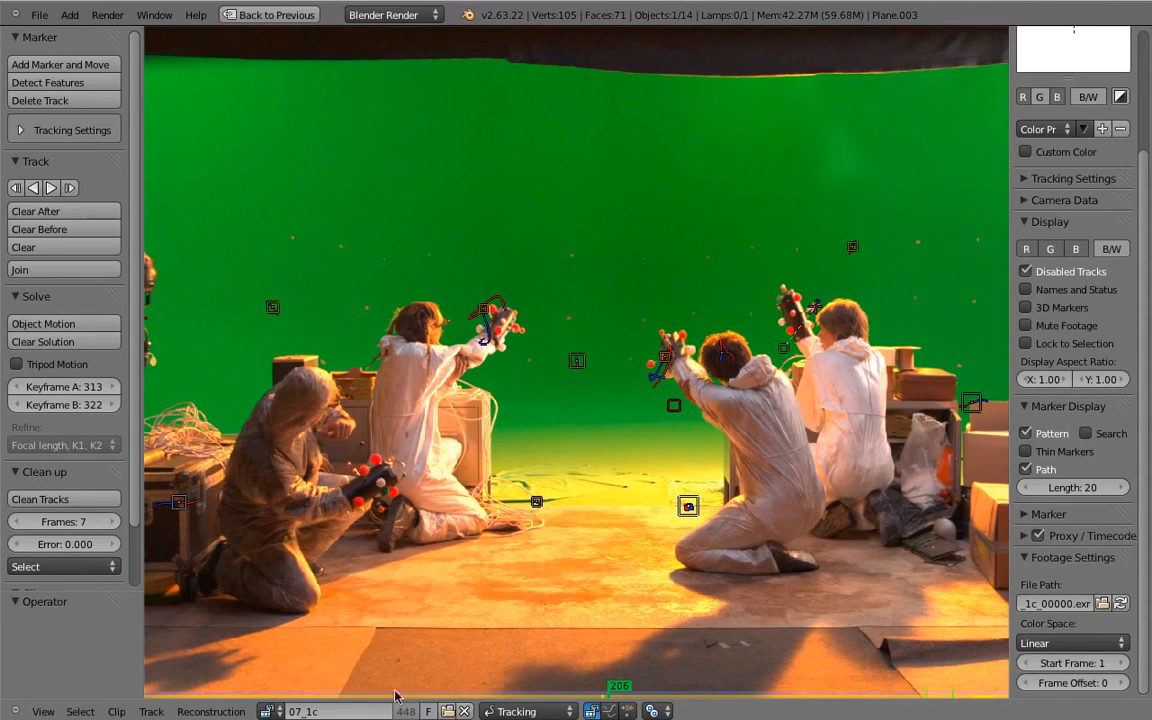
key(ctrl+Tab)
click(585, 568)
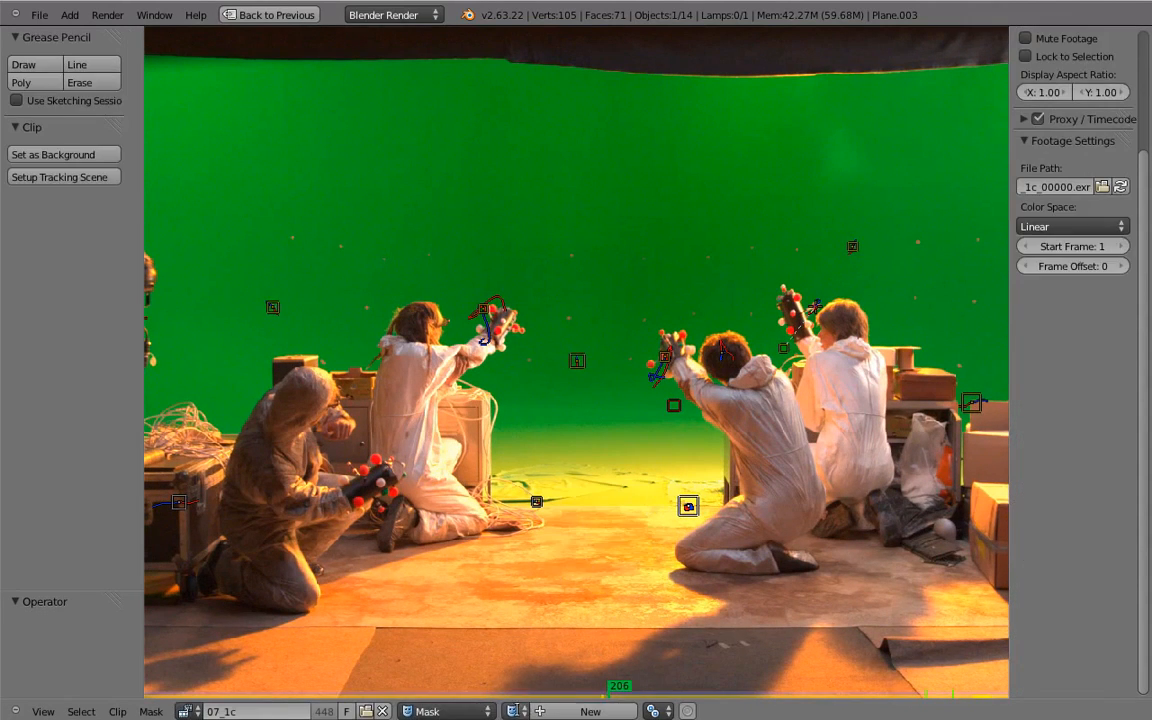
click(512, 711)
key(ctrl+Up)
Turn the upper 3D view into a Node Editor showing the scene's entire compositing node tree.
click(18, 288)
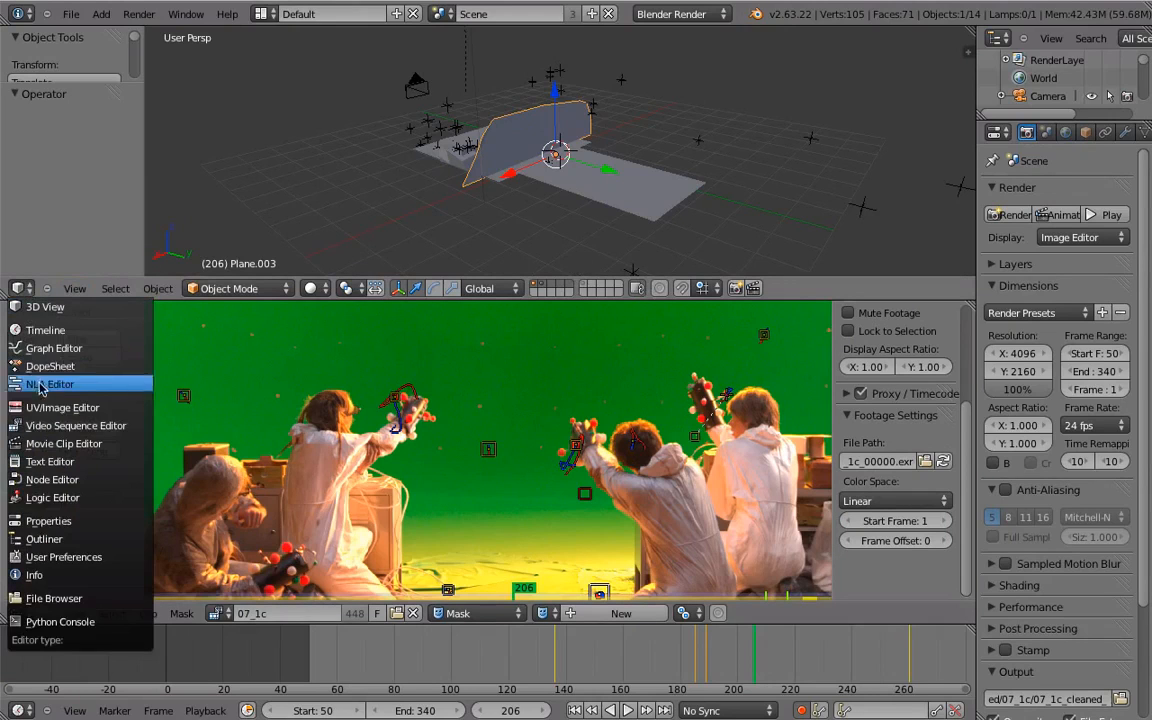
click(48, 479)
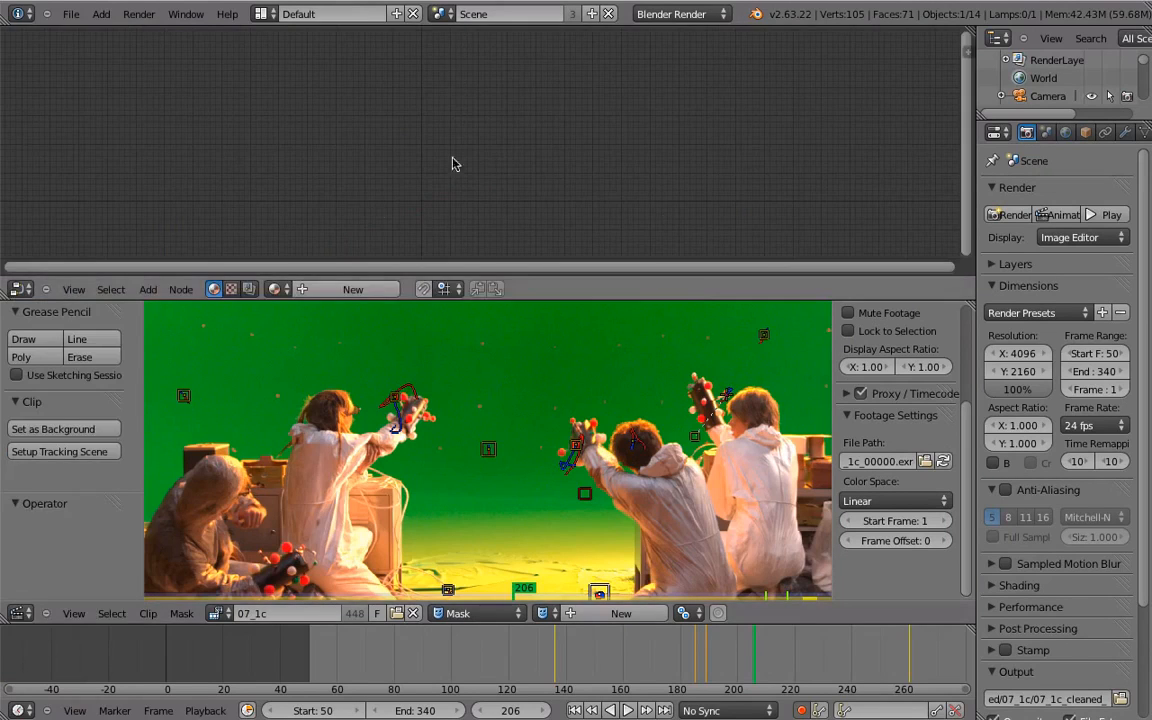
click(249, 289)
click(273, 289)
key(Home)
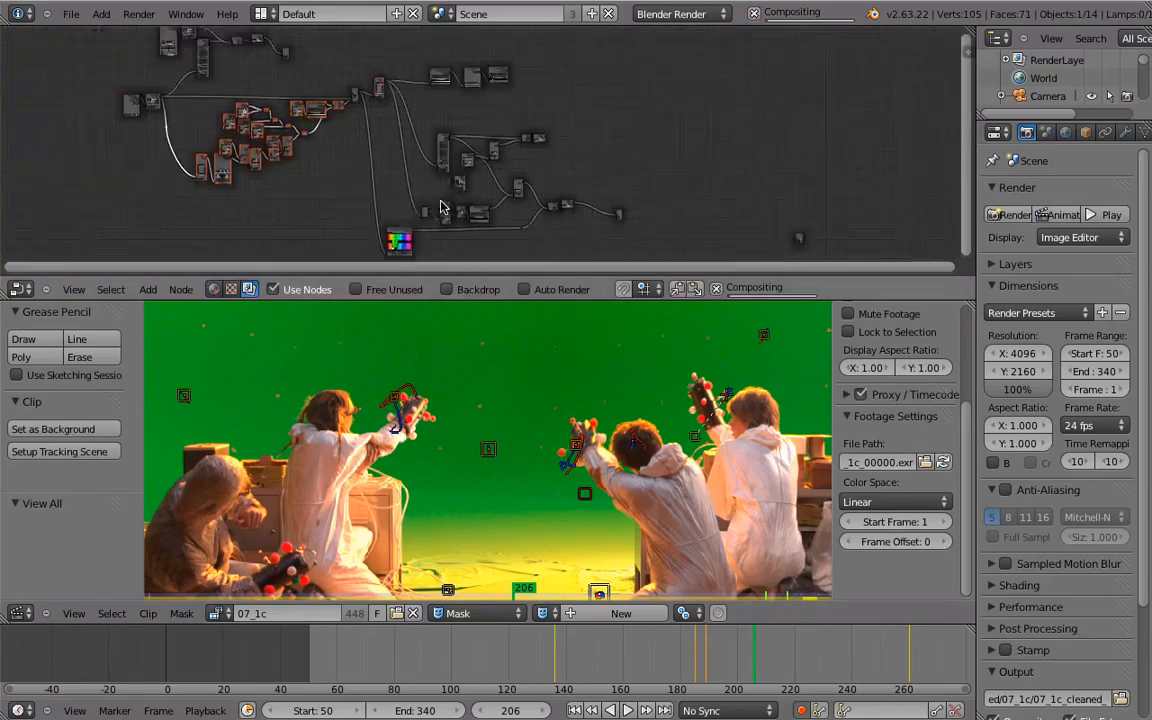
Examine the selected Mask, Screen and ColorRamp nodes that feed Set Alpha in the compositing tree.
key(ctrl+Up)
middle_drag(398, 294, 531, 236)
scroll(531, 236, up, 3)
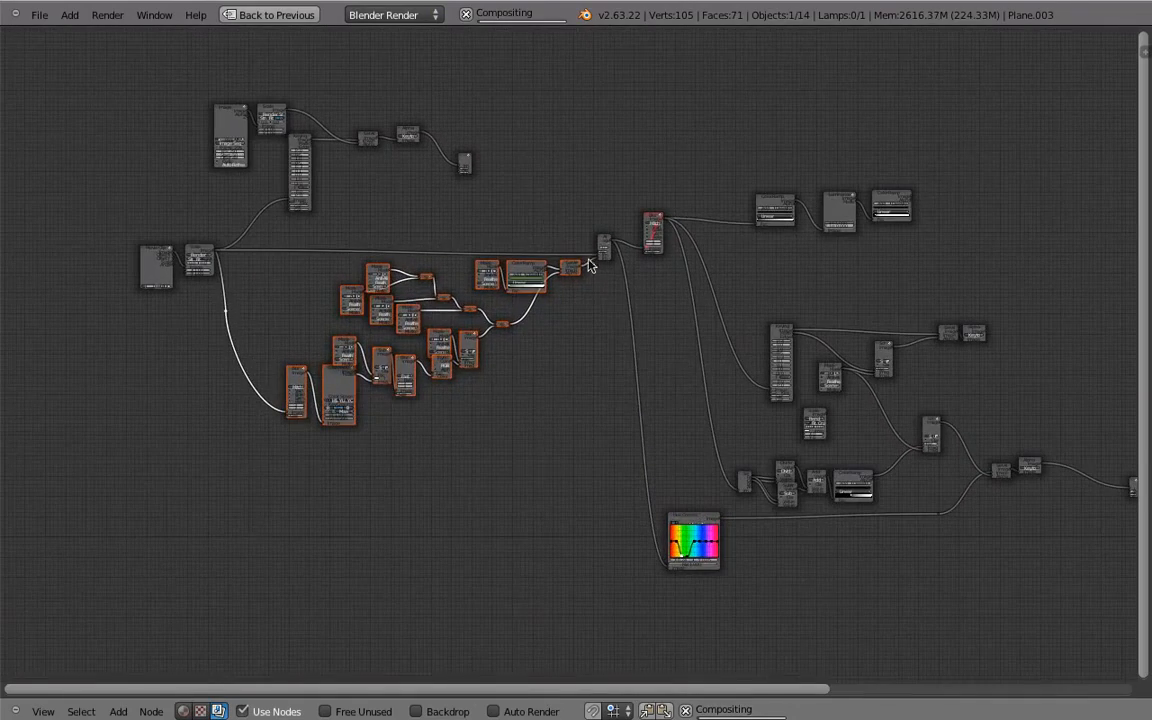
scroll(410, 300, up, 4)
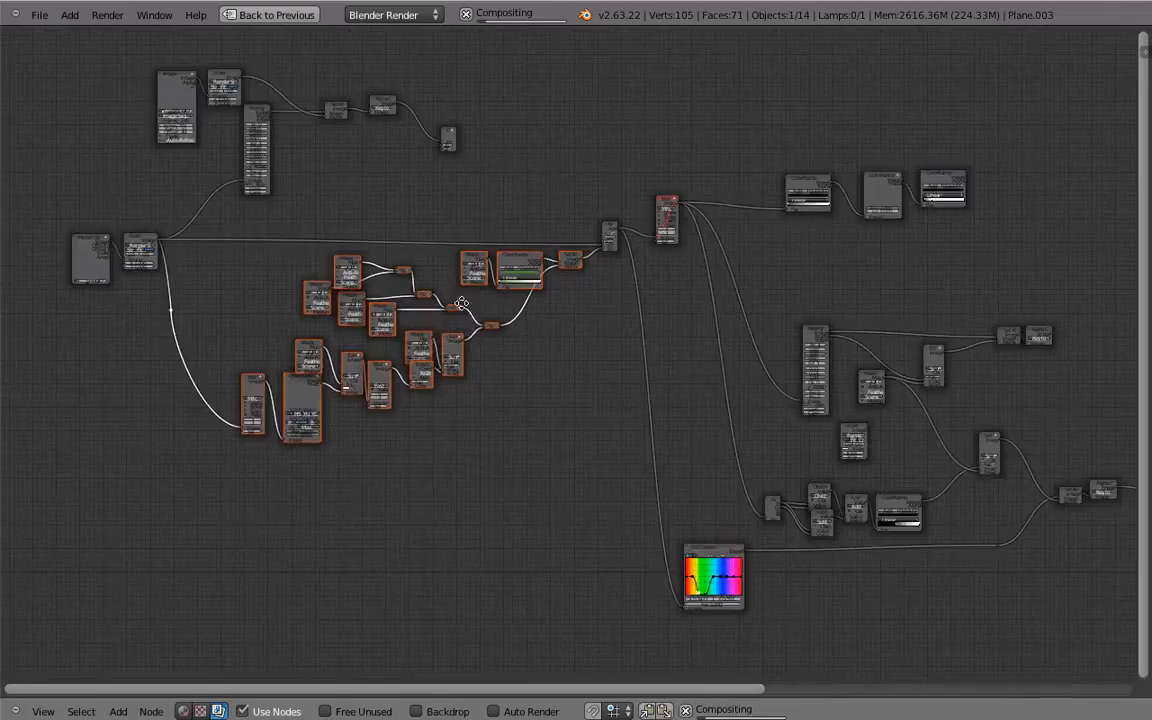
scroll(404, 388, up, 3)
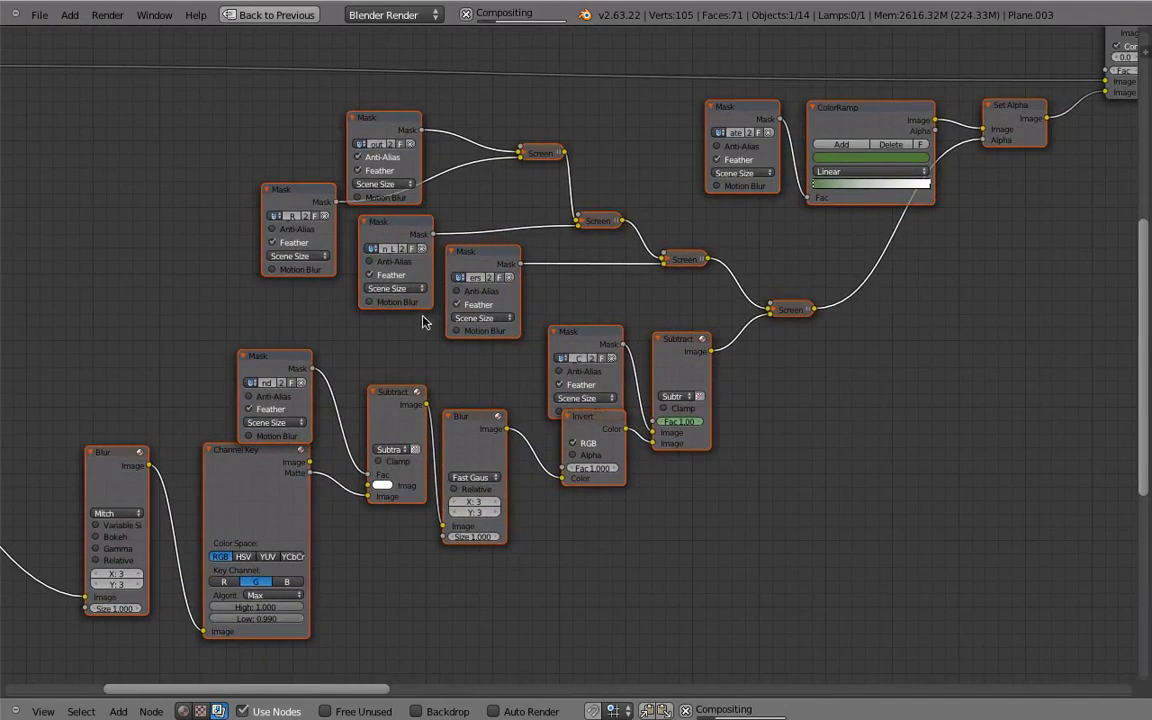
scroll(810, 205, up, 4)
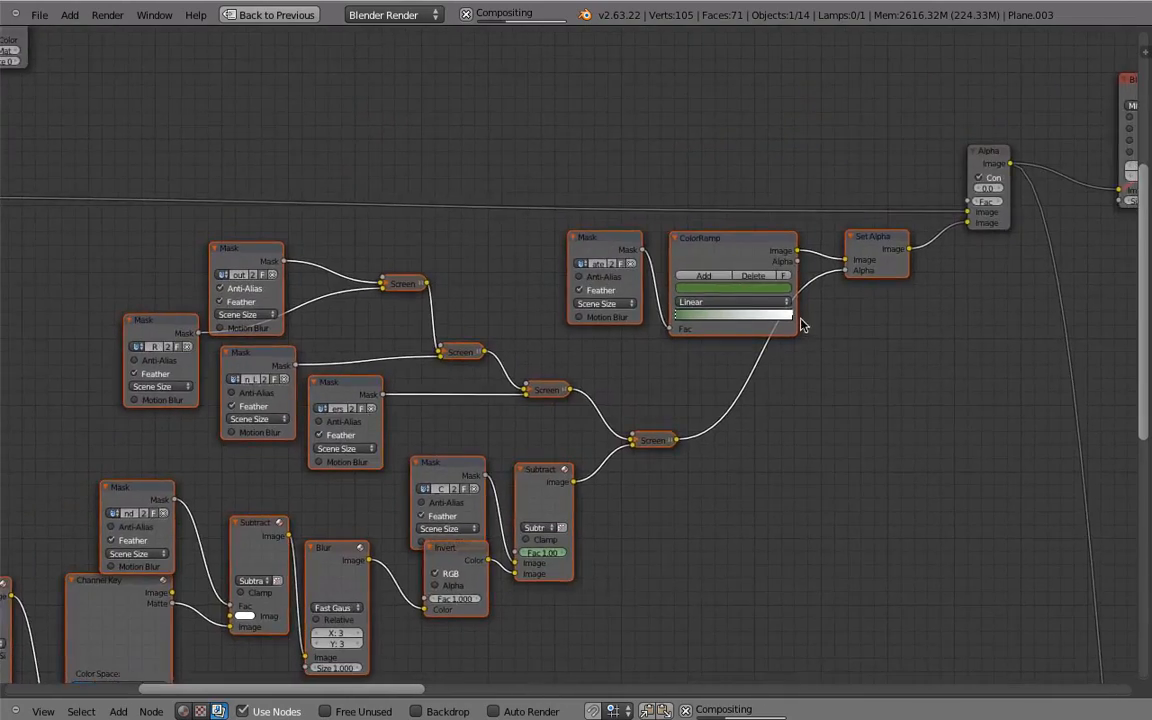
key(ctrl+Up)
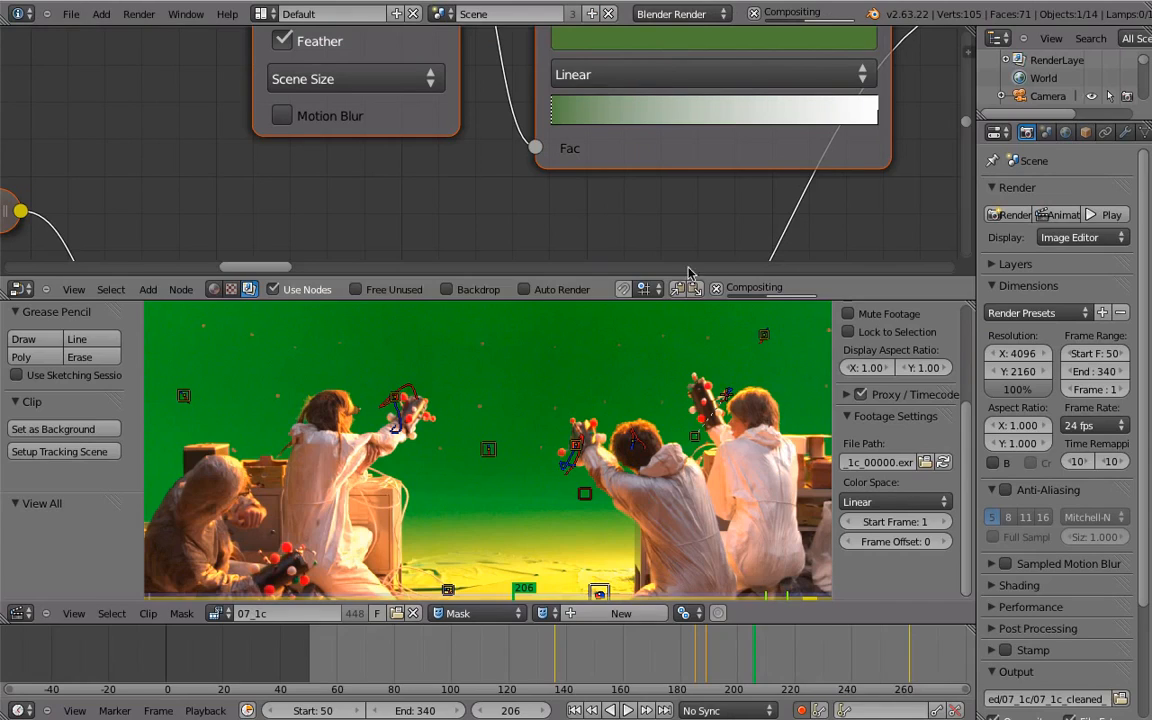
middle_drag(604, 204, 566, 286)
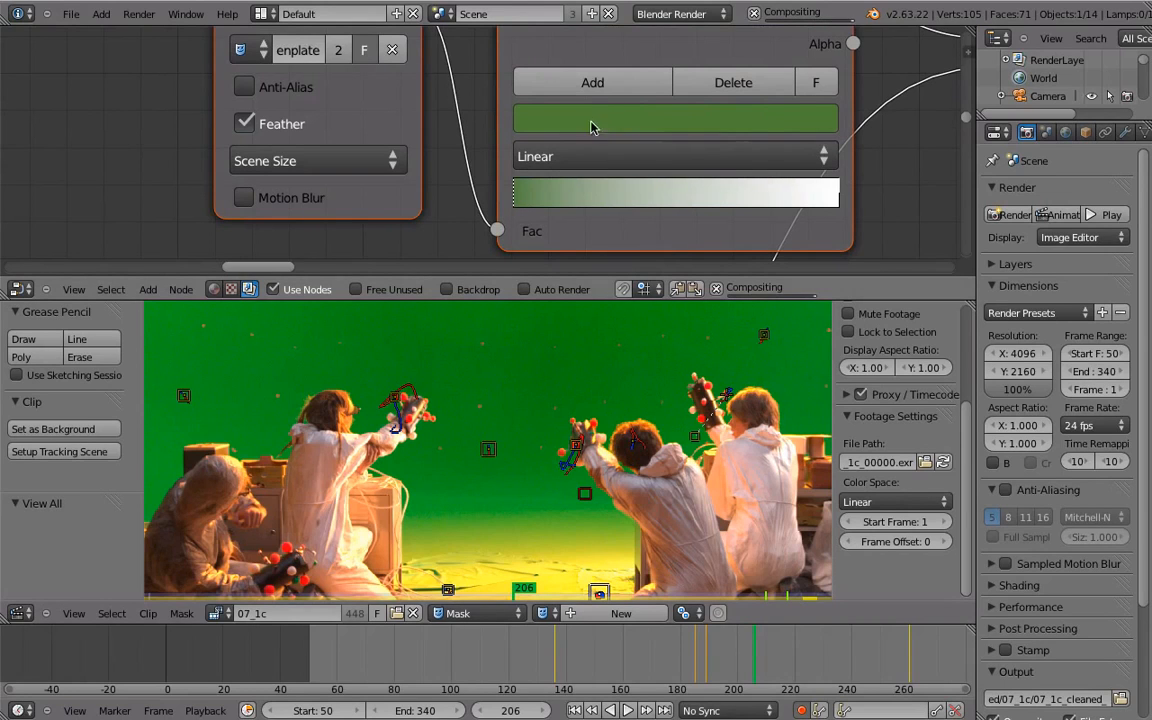
Follow the compositing tree past the Blur node through its luminance key, Keying and Divide/Subtract branches.
key(ctrl+Up)
scroll(660, 388, down, 6)
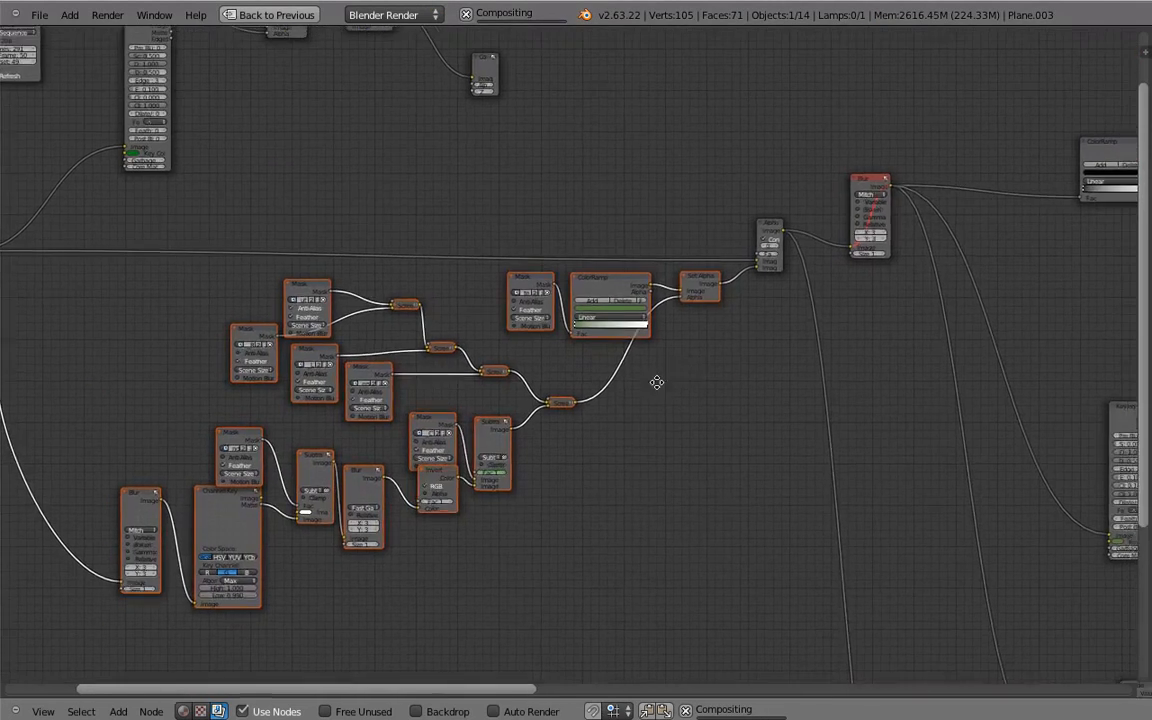
middle_drag(656, 382, 452, 352)
middle_drag(620, 307, 375, 226)
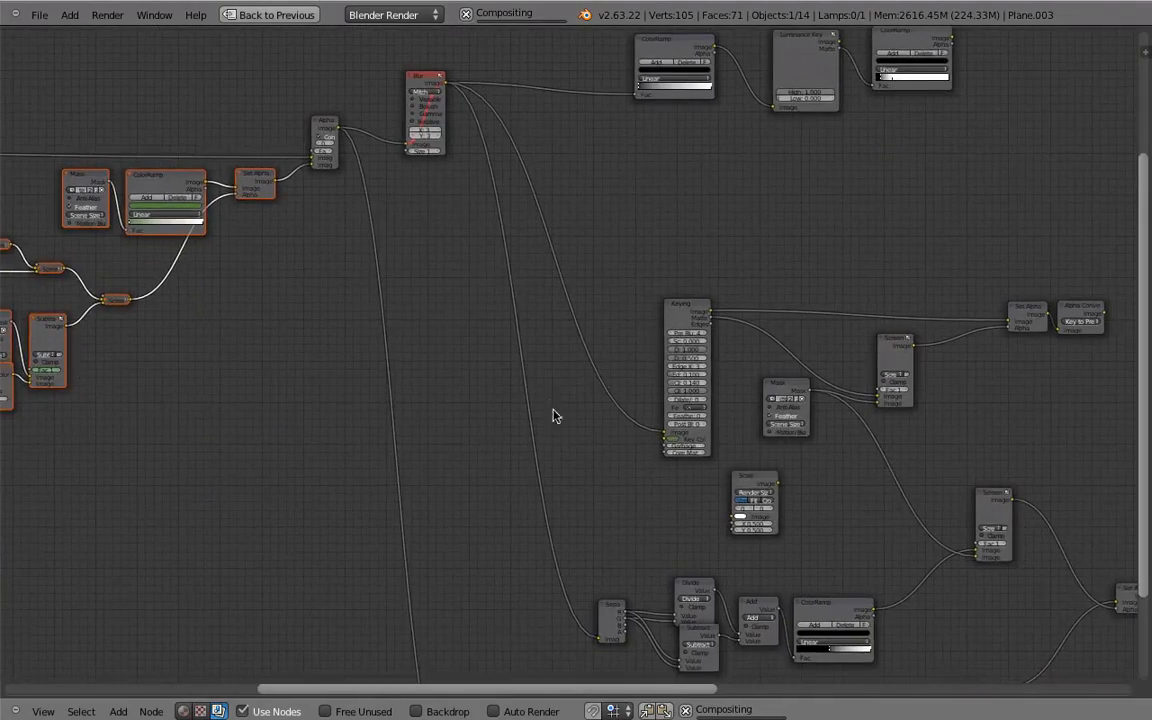
middle_drag(549, 456, 492, 443)
scroll(540, 425, down, 1)
middle_drag(540, 424, 533, 423)
scroll(532, 423, down, 5)
key(ctrl+Down)
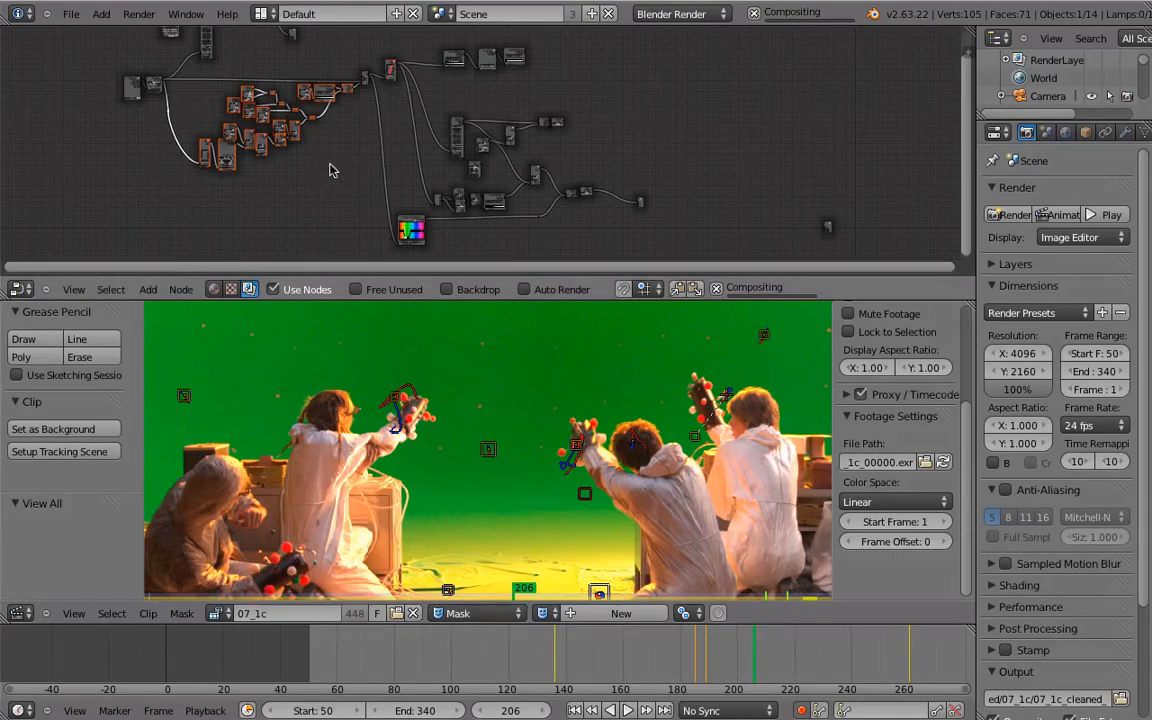
Load 07_1c_matte_0050.png from cleaned/07_1c/linear/matte into the Image node that feeds the Scale node.
key(ctrl+Up)
scroll(345, 283, up, 10)
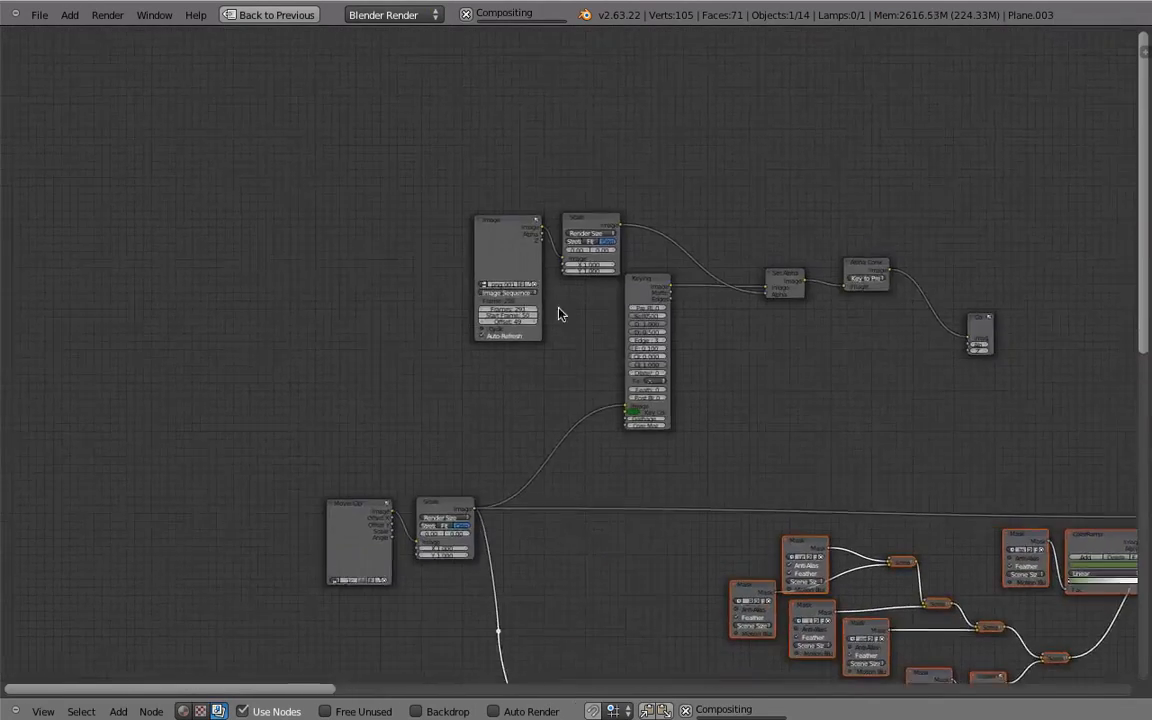
scroll(495, 101, down, 3)
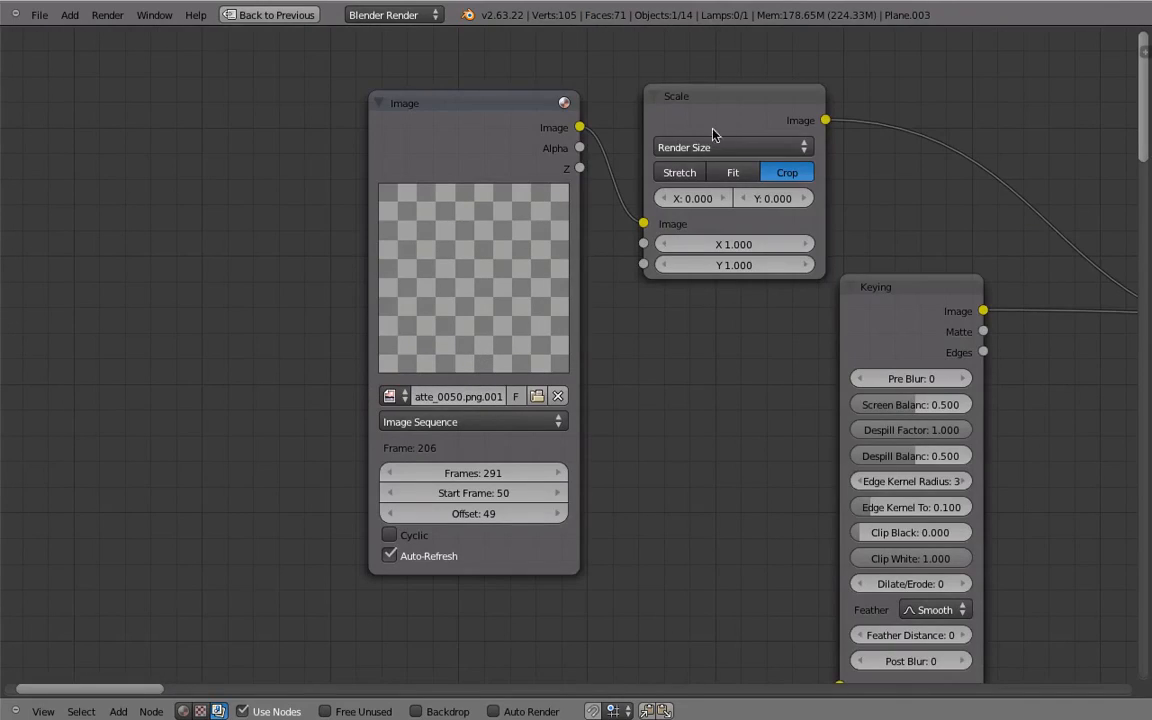
middle_drag(896, 266, 591, 186)
scroll(676, 267, down, 2)
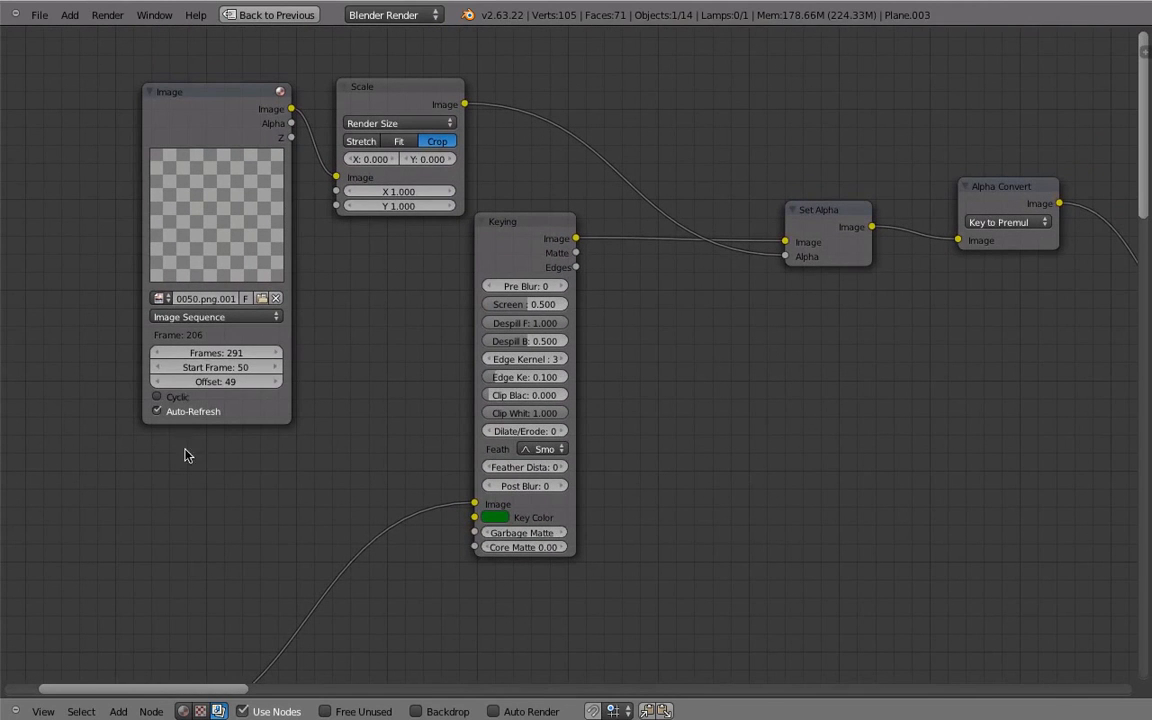
click(262, 300)
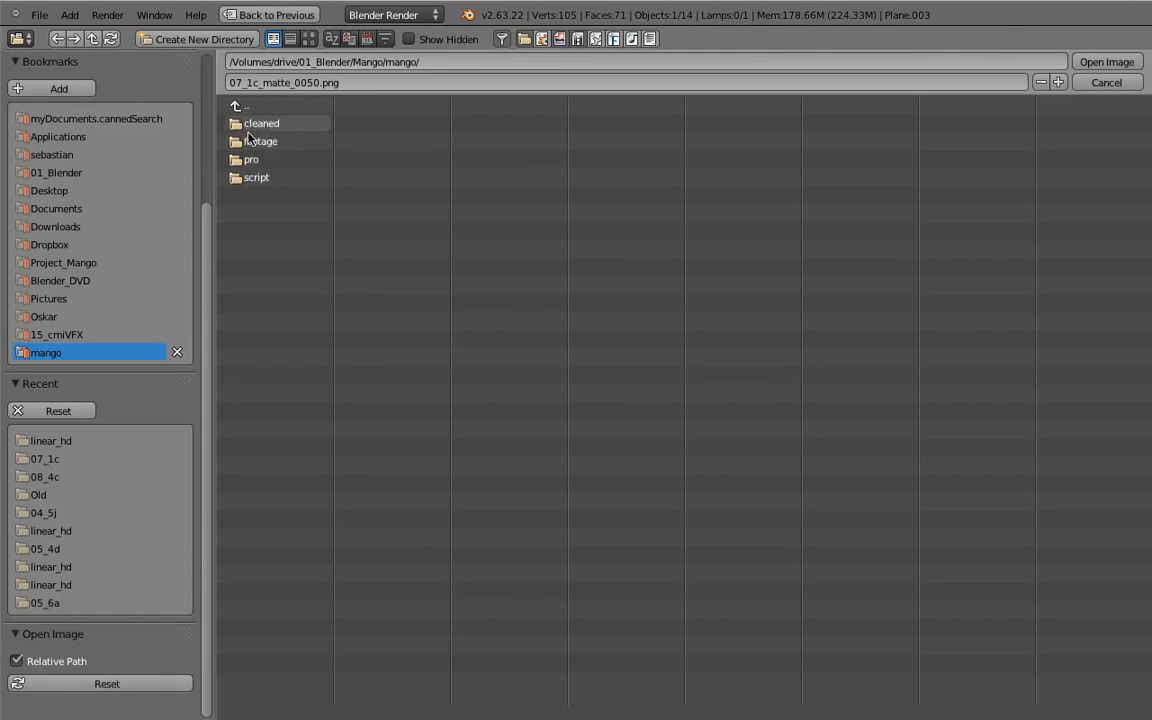
click(255, 123)
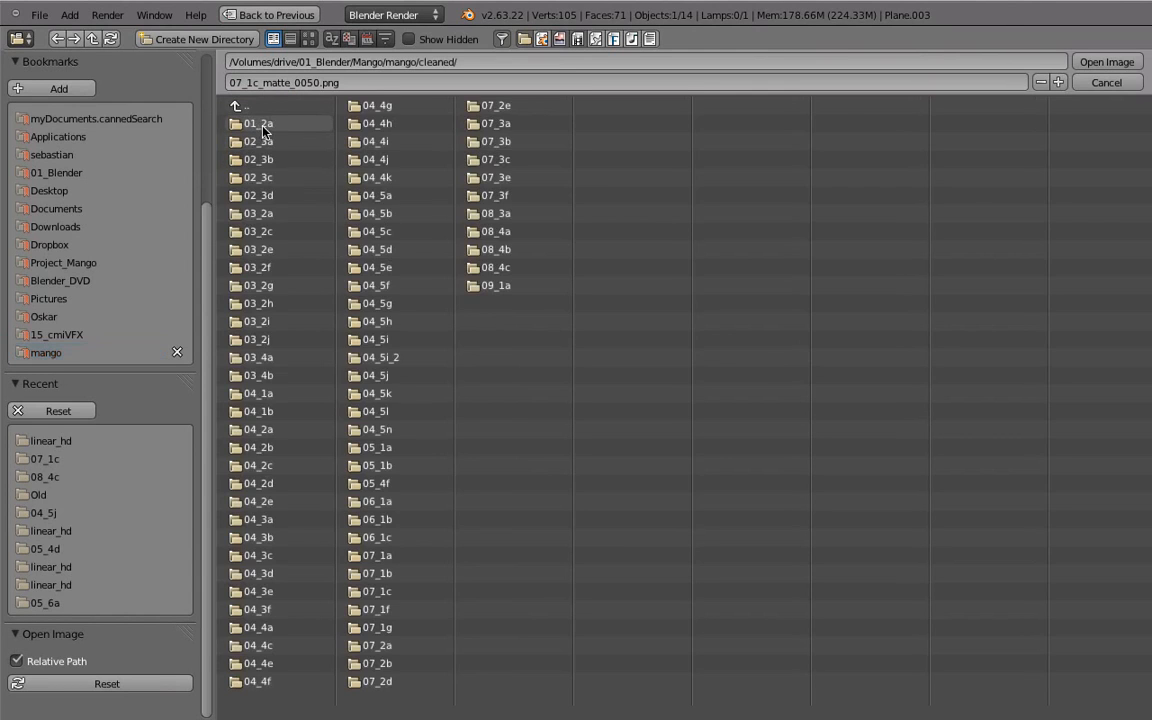
click(377, 591)
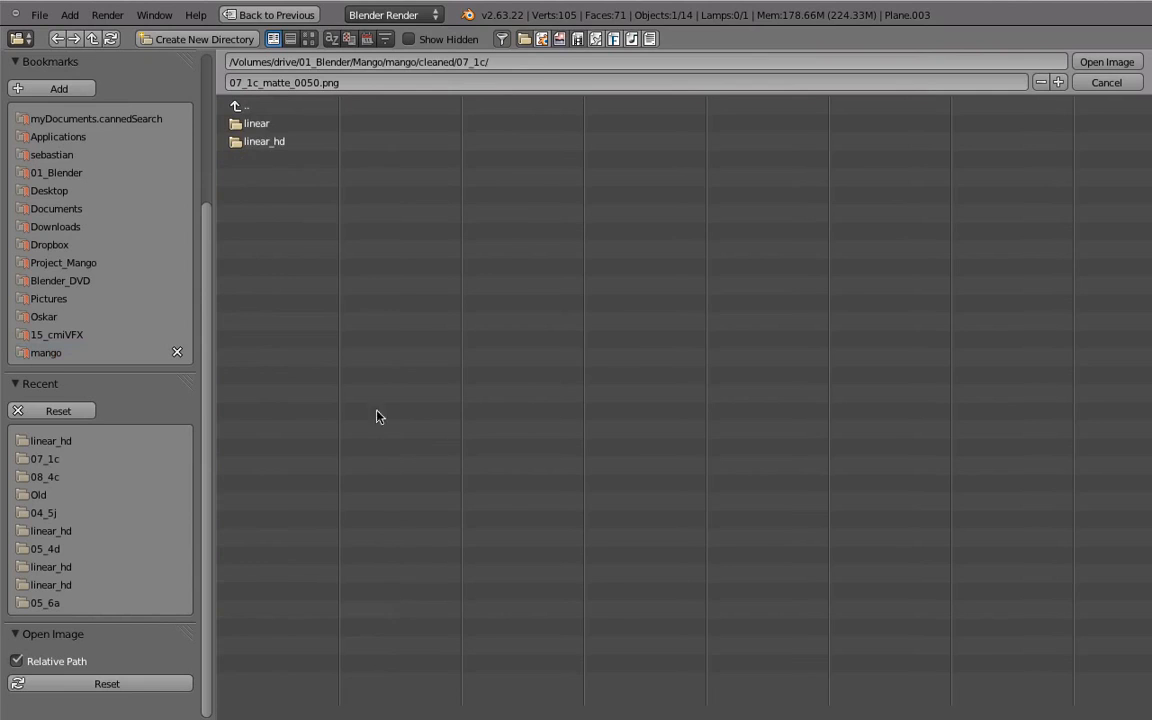
click(283, 141)
click(251, 95)
click(278, 128)
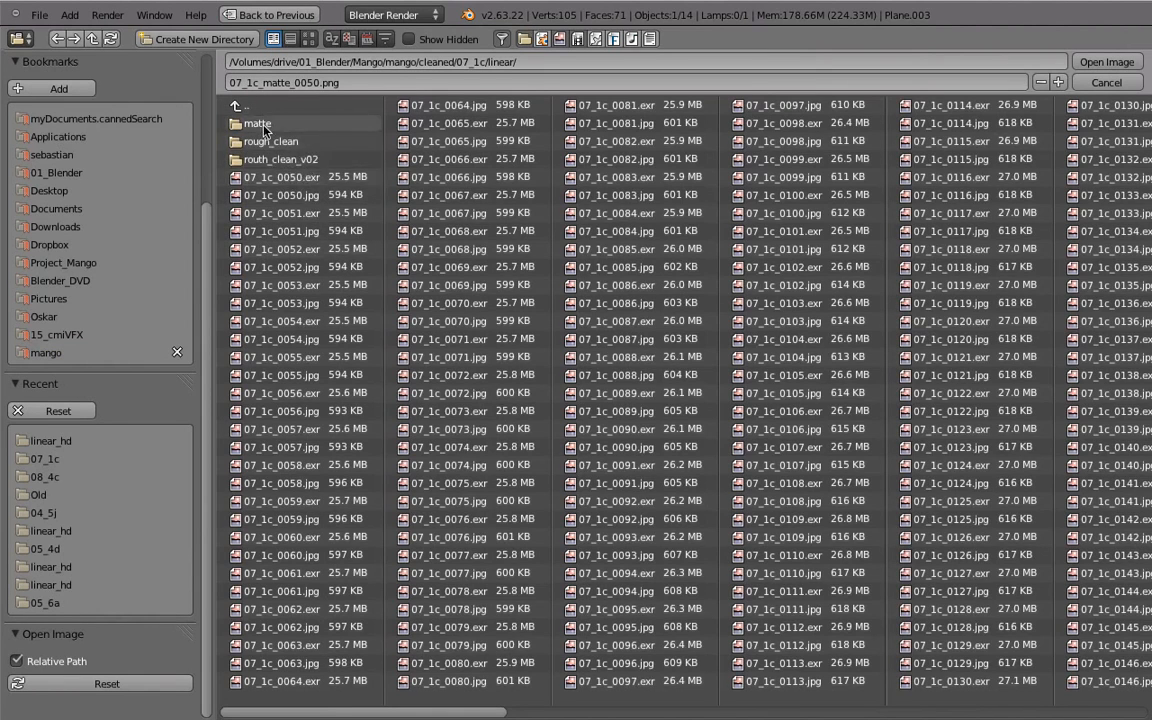
click(268, 125)
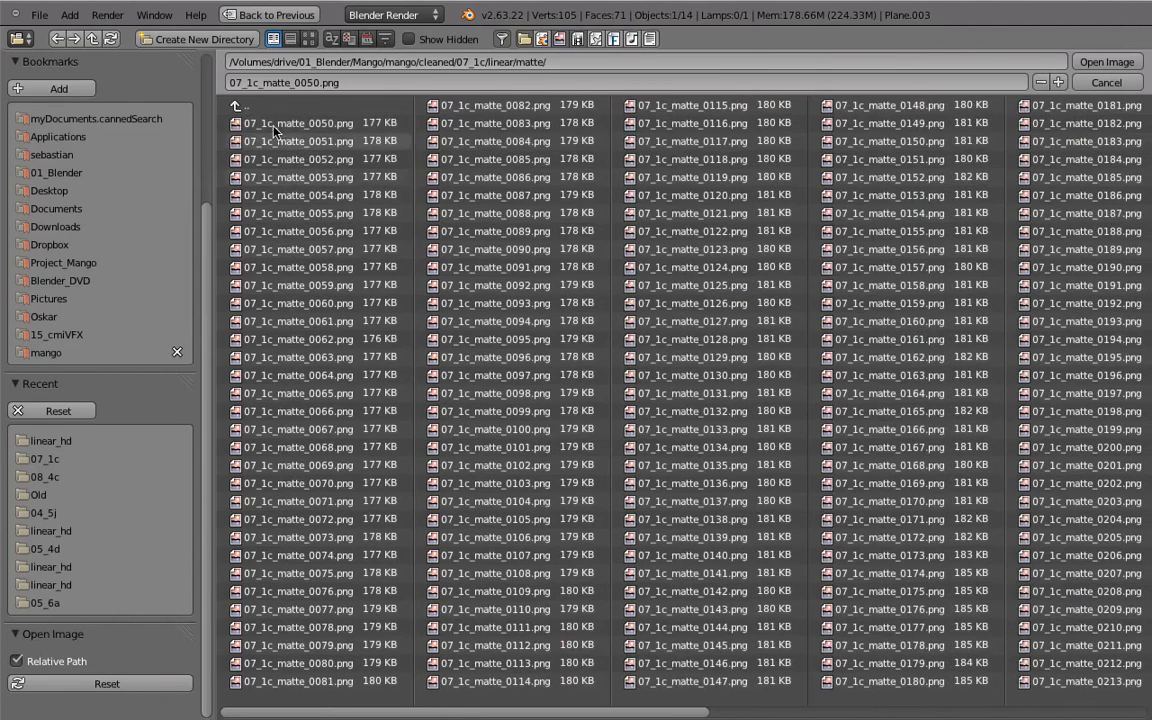
click(1106, 62)
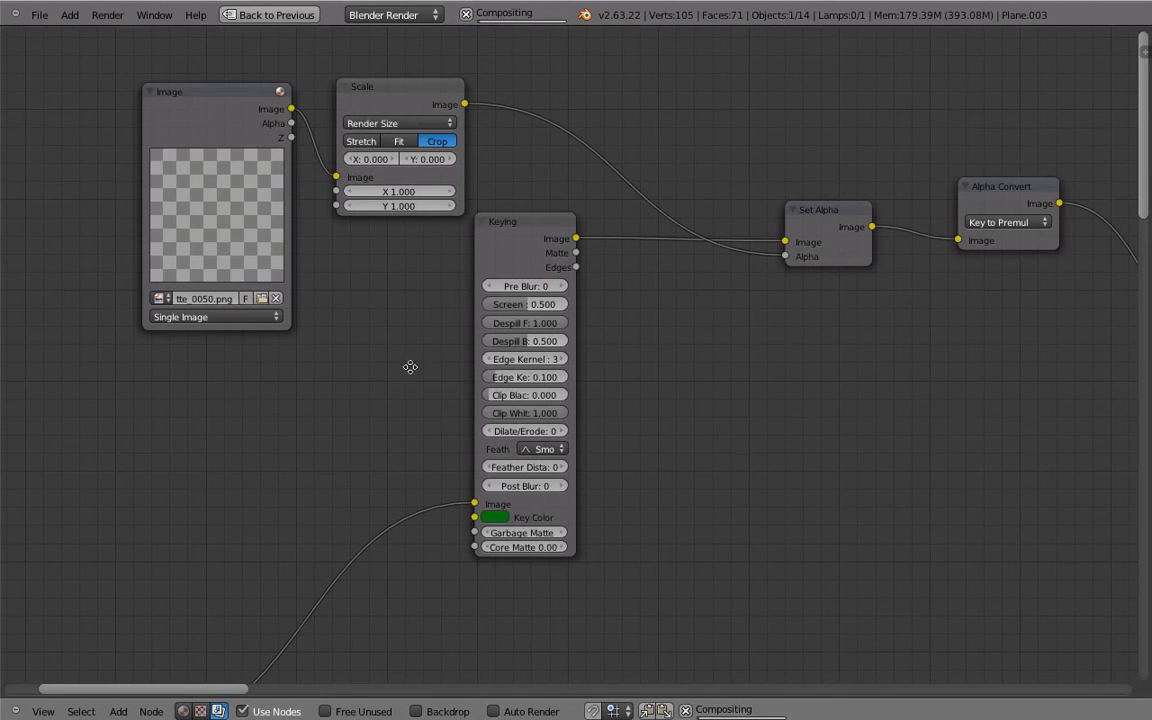
Switch the matte Image node's source to Image Sequence.
middle_drag(410, 367, 480, 394)
click(300, 343)
click(310, 312)
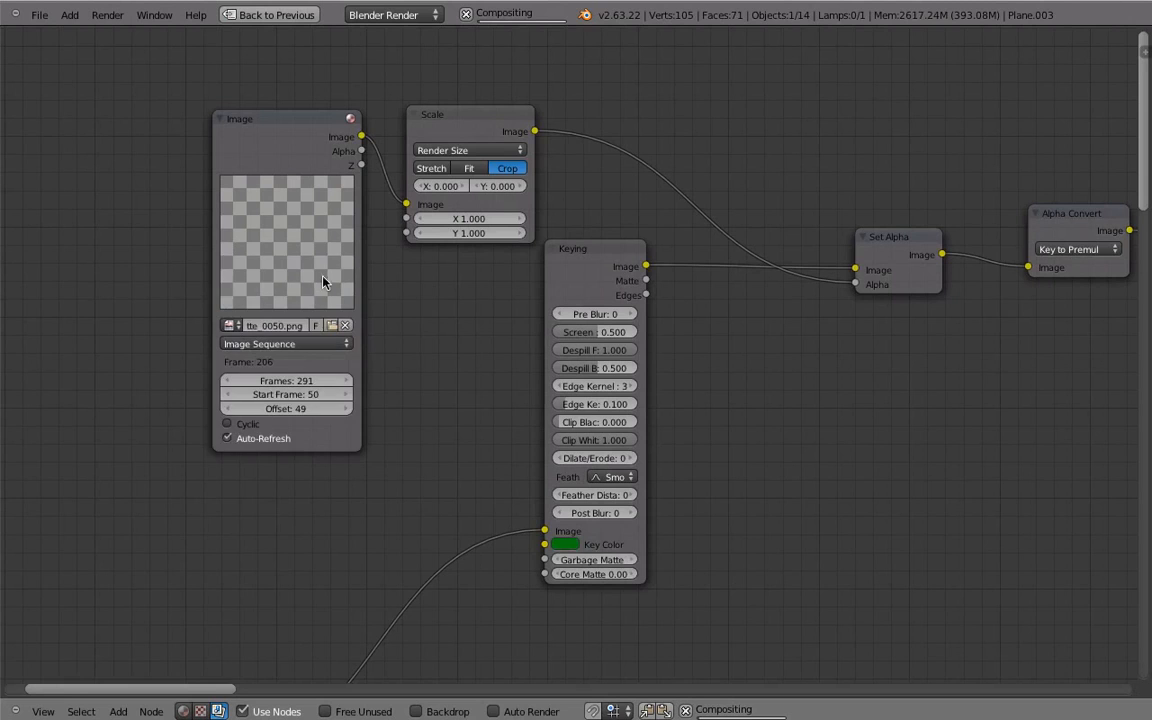
Preview the matte Image node and its Scale node on the node editor's backdrop, shrinking the backdrop image slightly.
click(297, 133)
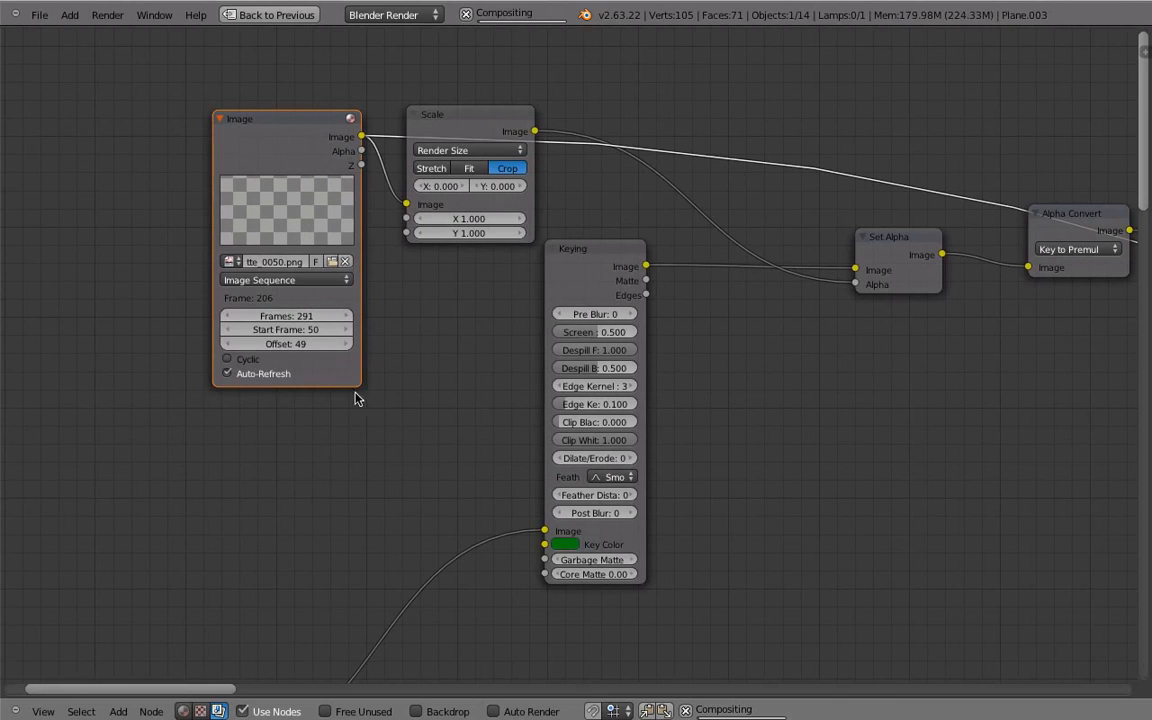
click(432, 708)
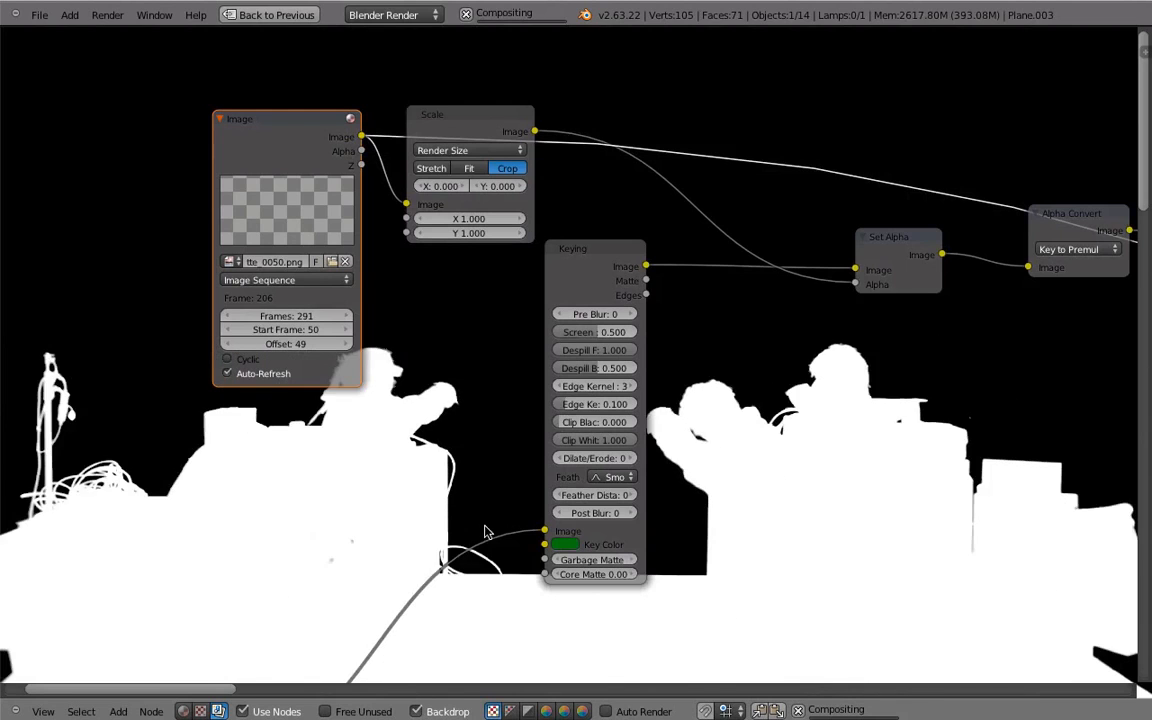
key(v)
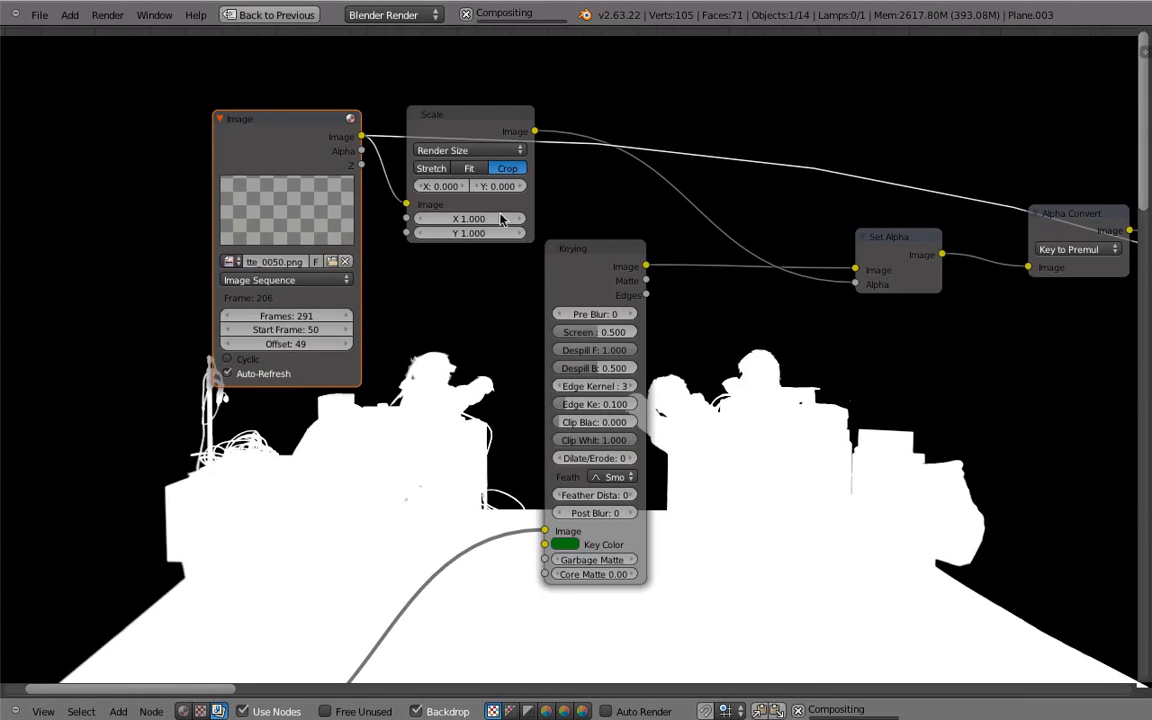
drag(412, 130, 420, 142)
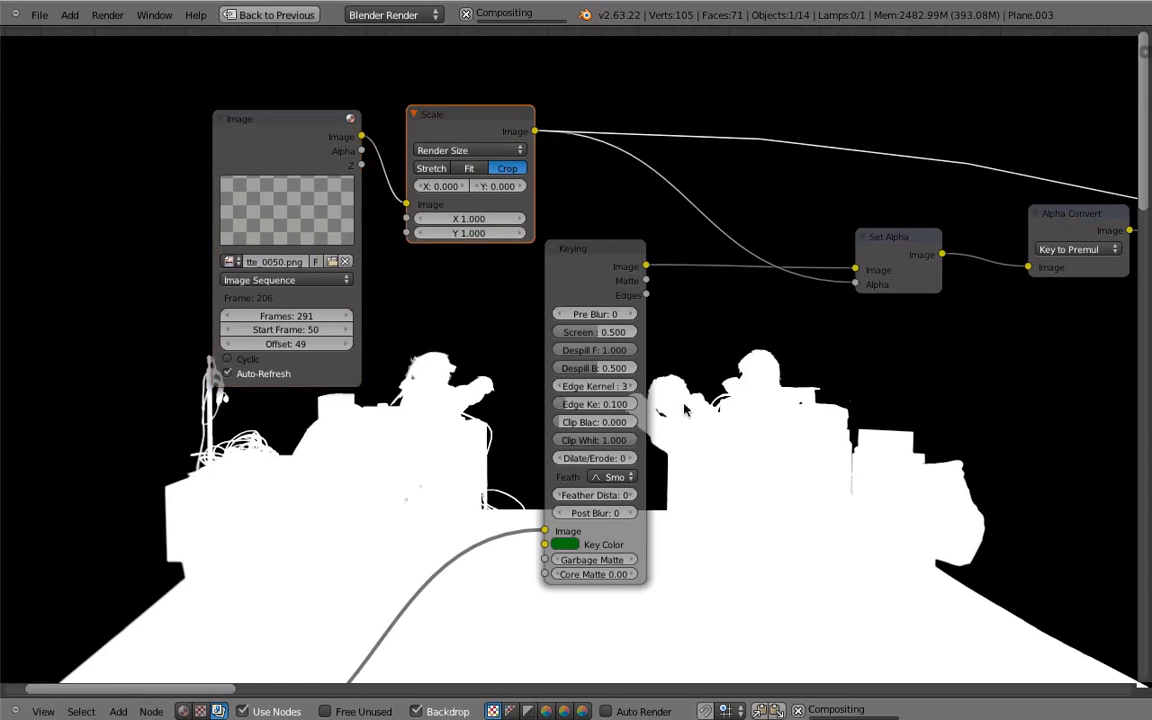
Preview the movie clip's Scale node on the backdrop and examine the Keying node's key color and settings.
scroll(689, 540, down, 3)
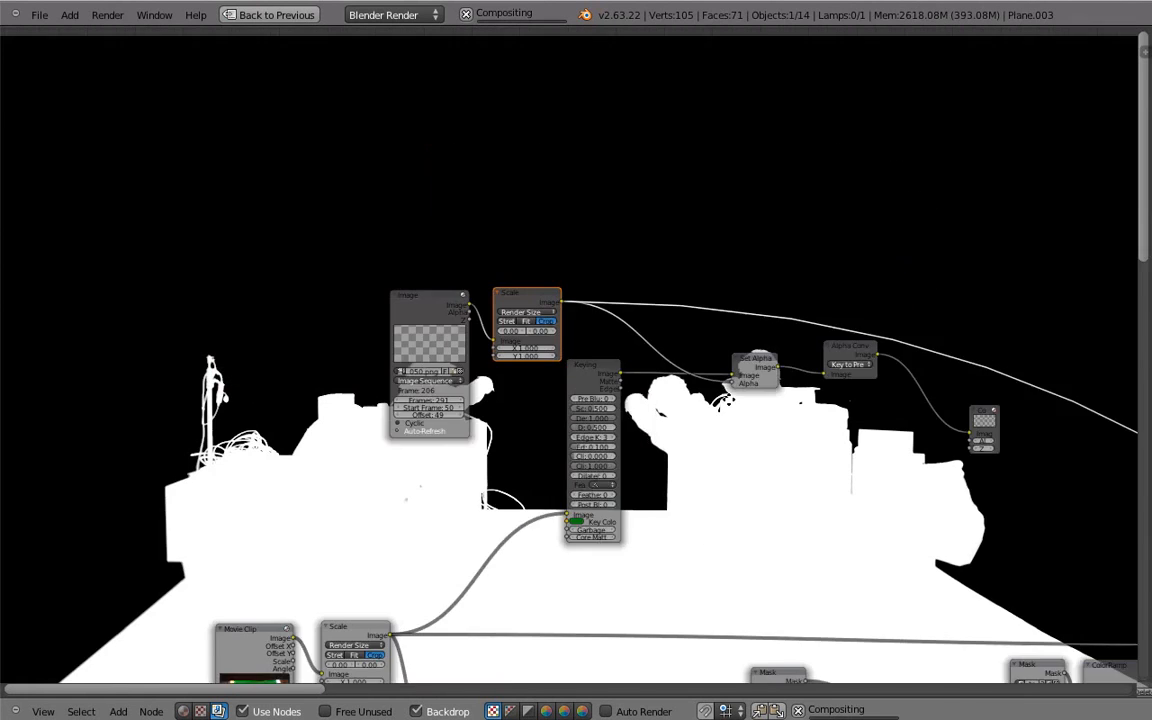
middle_drag(656, 524, 690, 403)
middle_drag(674, 347, 677, 341)
ctrl+shift+click(396, 494)
middle_drag(394, 496, 417, 418)
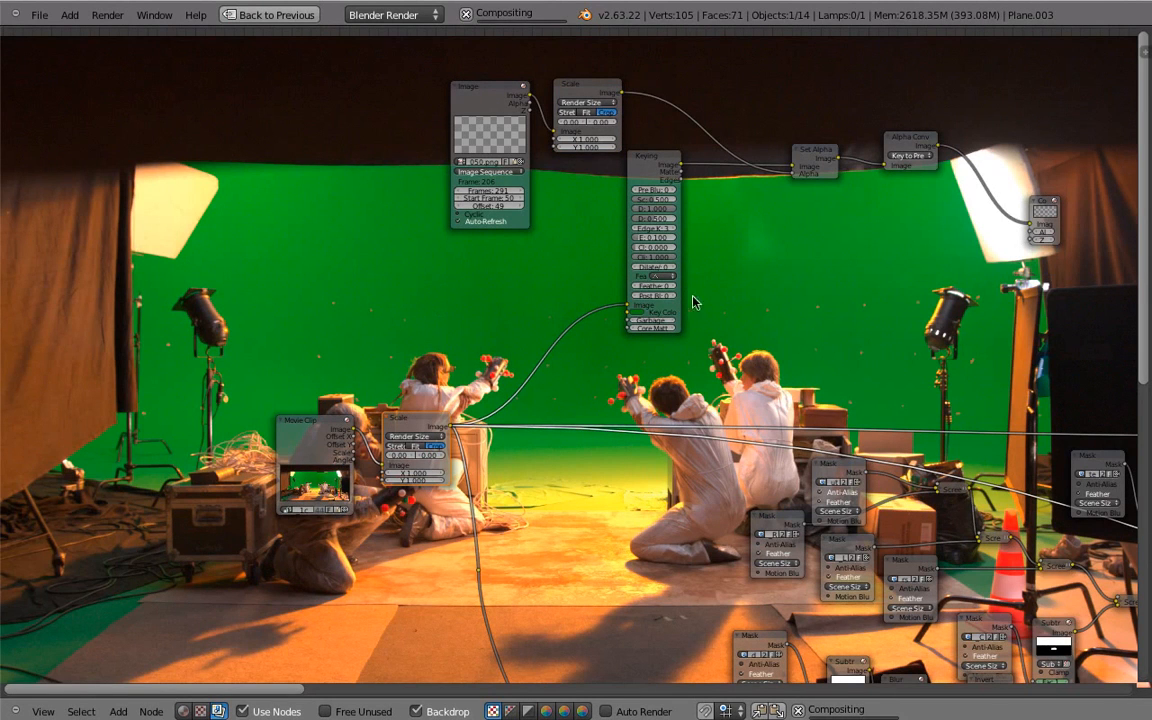
scroll(712, 243, up, 6)
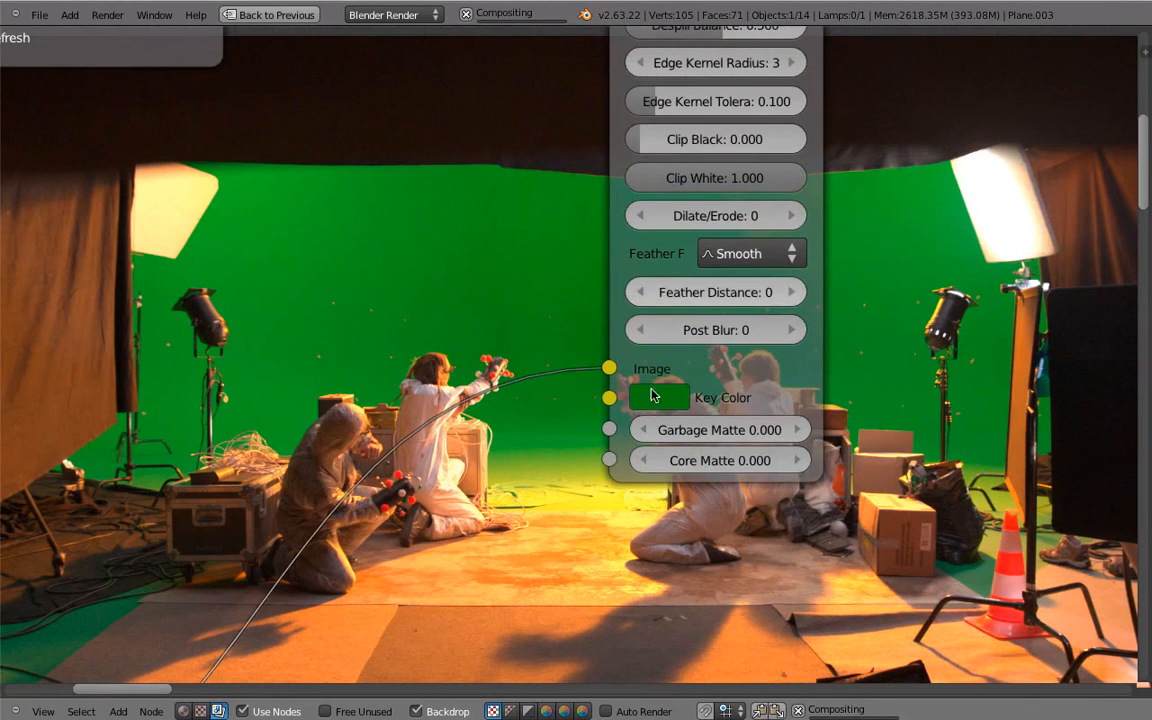
middle_drag(843, 324, 832, 323)
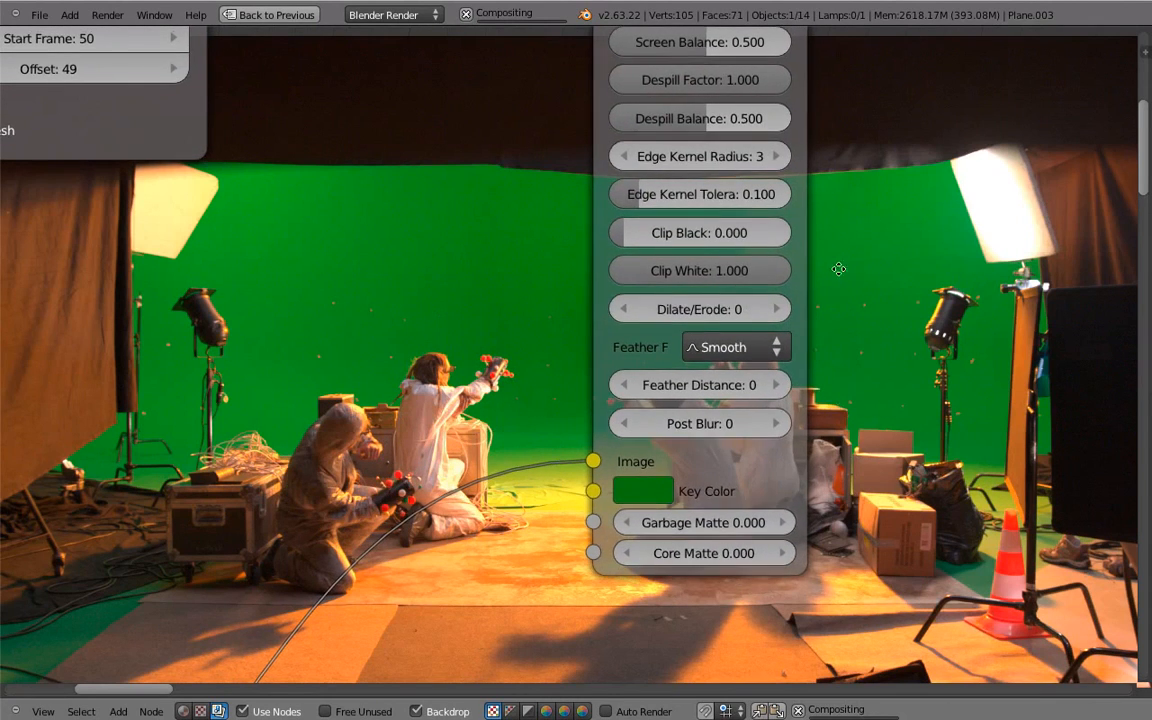
scroll(803, 386, down, 2)
Preview the Keying, Set Alpha and Alpha Convert outputs one after another to follow how the foreground is cut out.
ctrl+shift+click(599, 77)
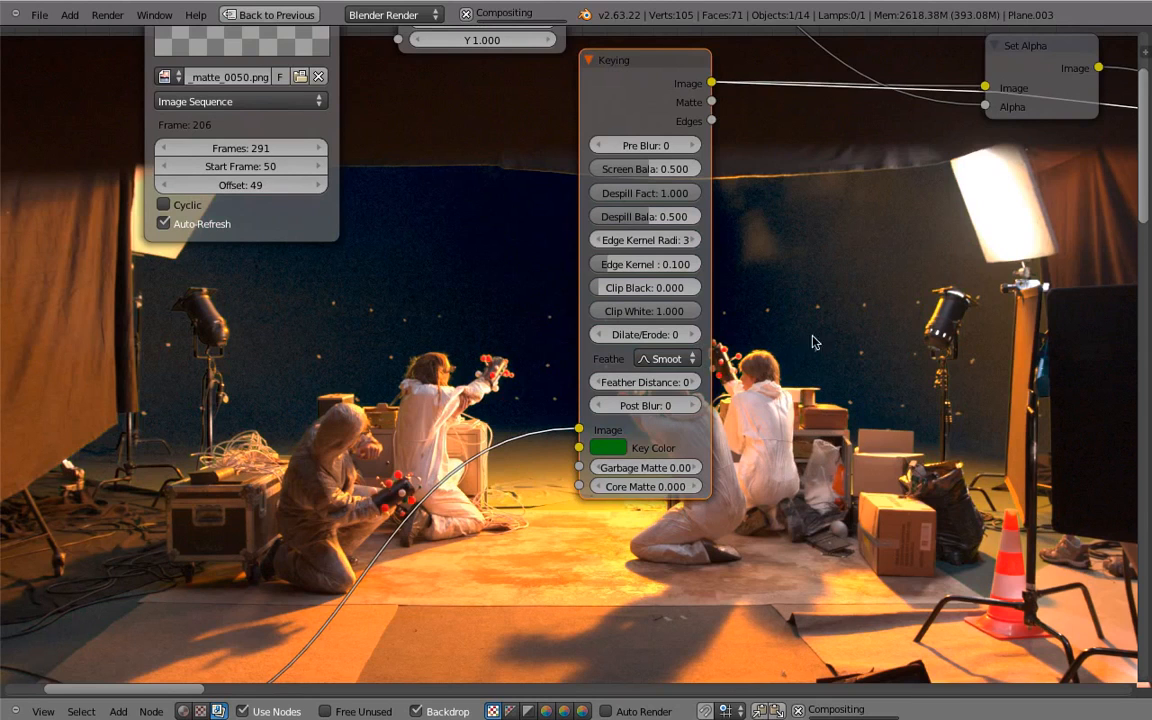
middle_drag(813, 336, 621, 461)
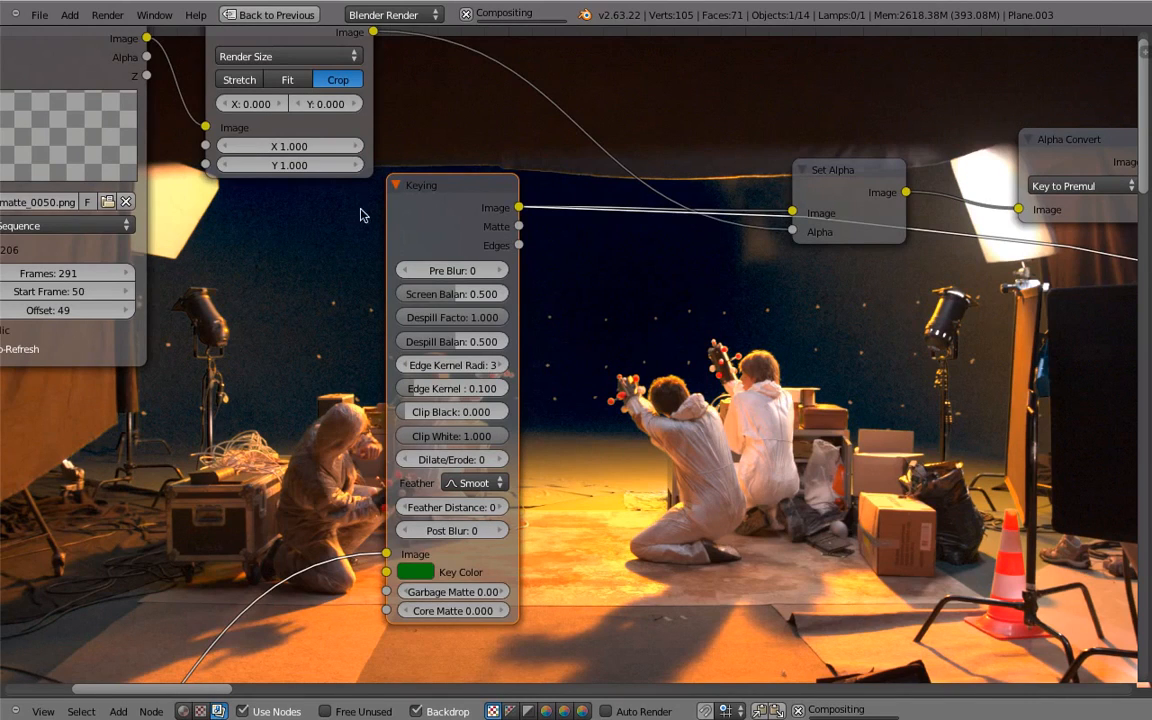
middle_drag(319, 63, 313, 116)
ctrl+shift+click(828, 240)
middle_drag(857, 326, 511, 345)
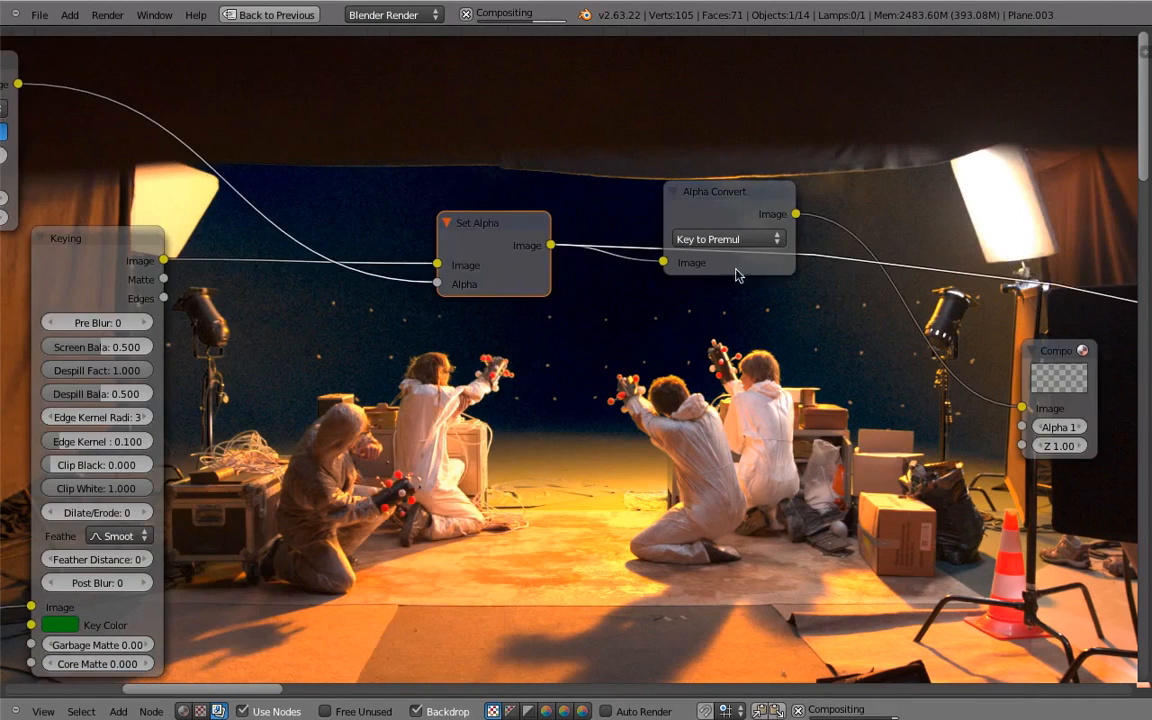
ctrl+shift+click(736, 268)
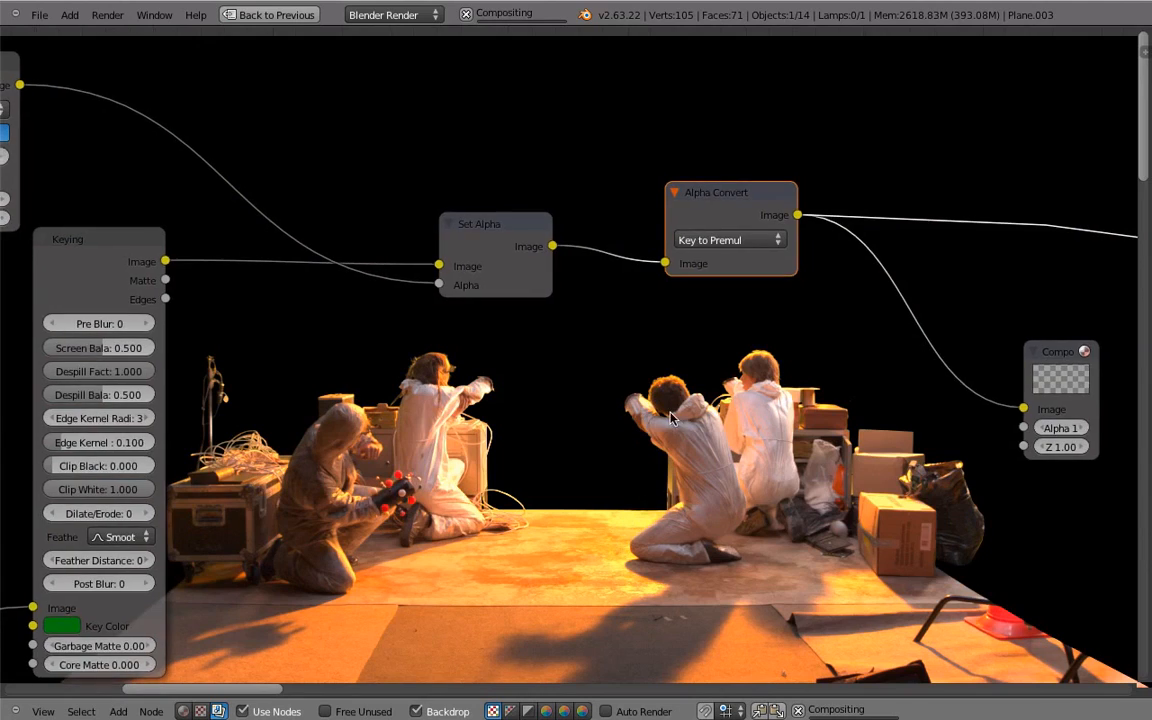
key(ctrl+Up)
key(ctrl+Up)
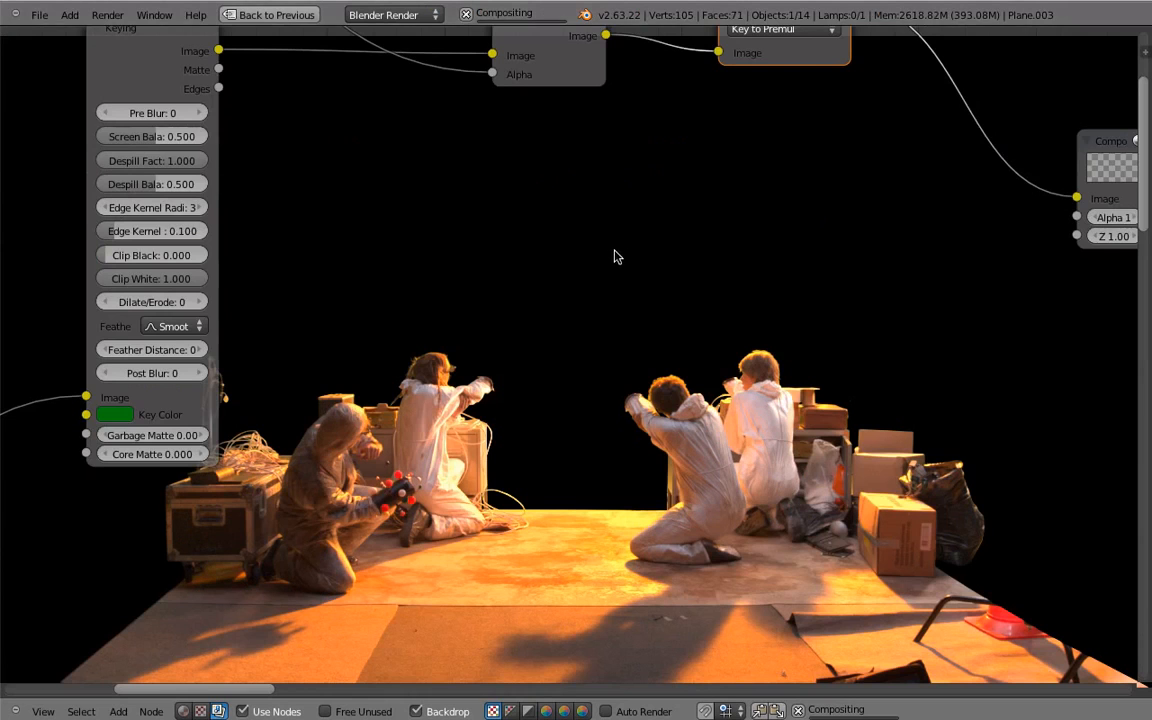
Preview the last Screen node that combines the mask branches and examine the nodes feeding it.
scroll(617, 470, down, 1)
ctrl+middle_drag(623, 445, 561, 360)
middle_drag(386, 296, 387, 300)
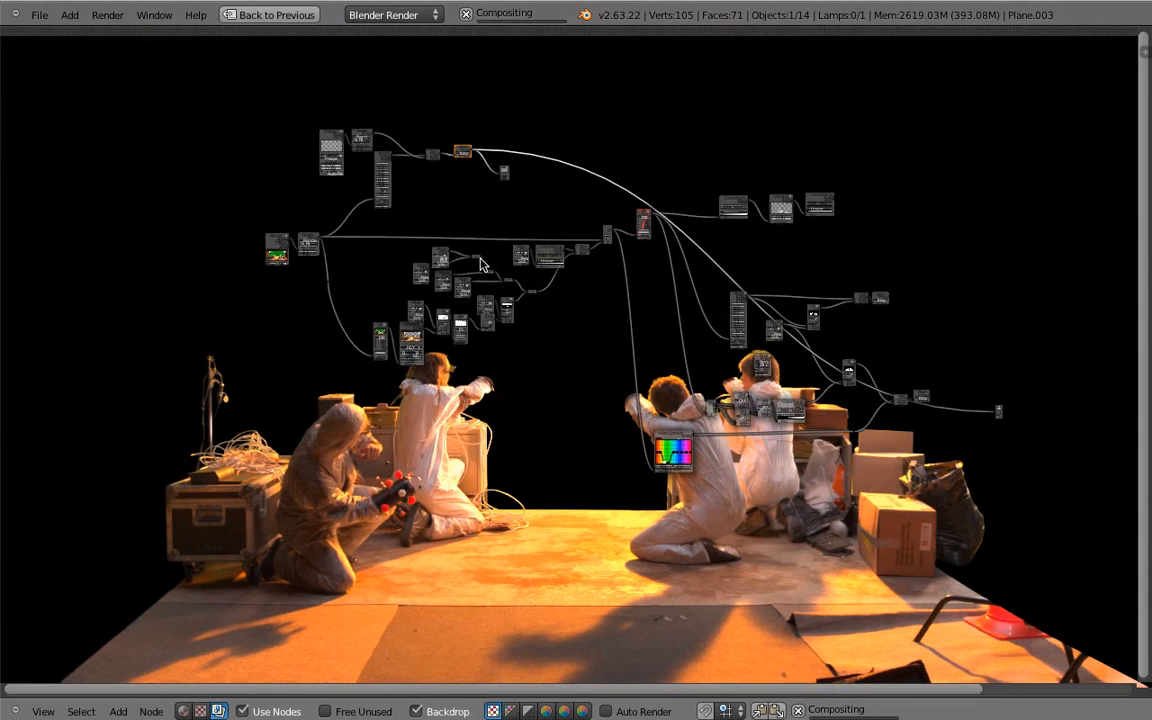
scroll(490, 290, up, 4)
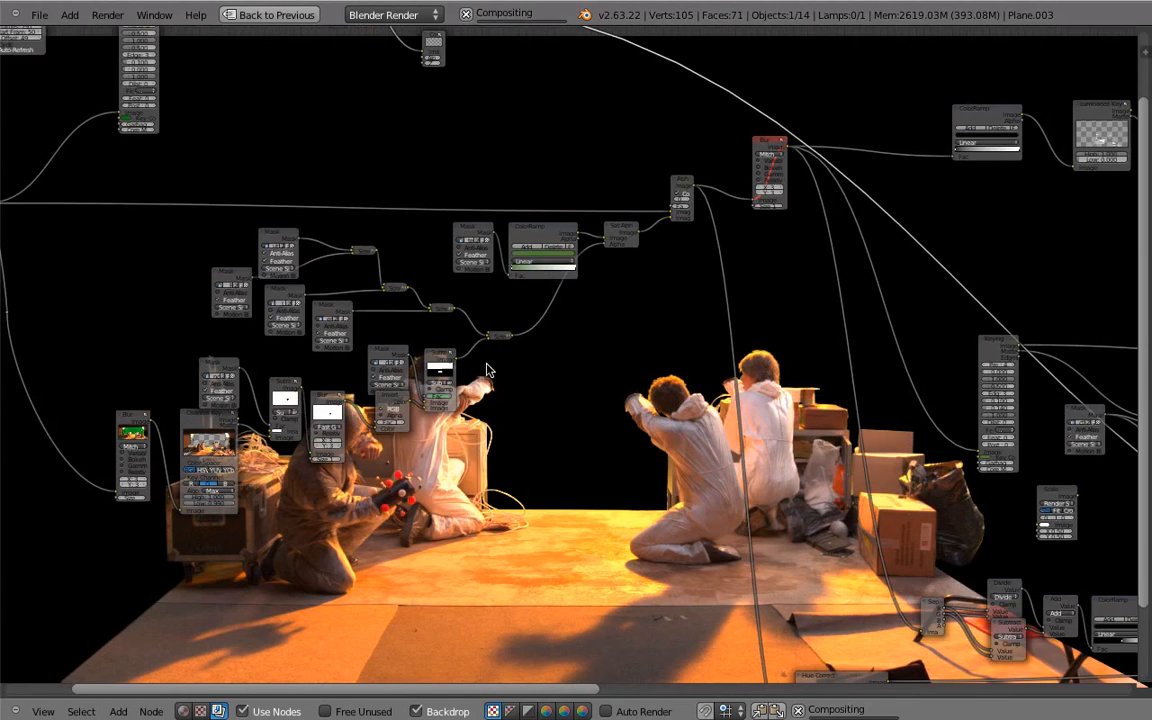
ctrl+shift+click(499, 336)
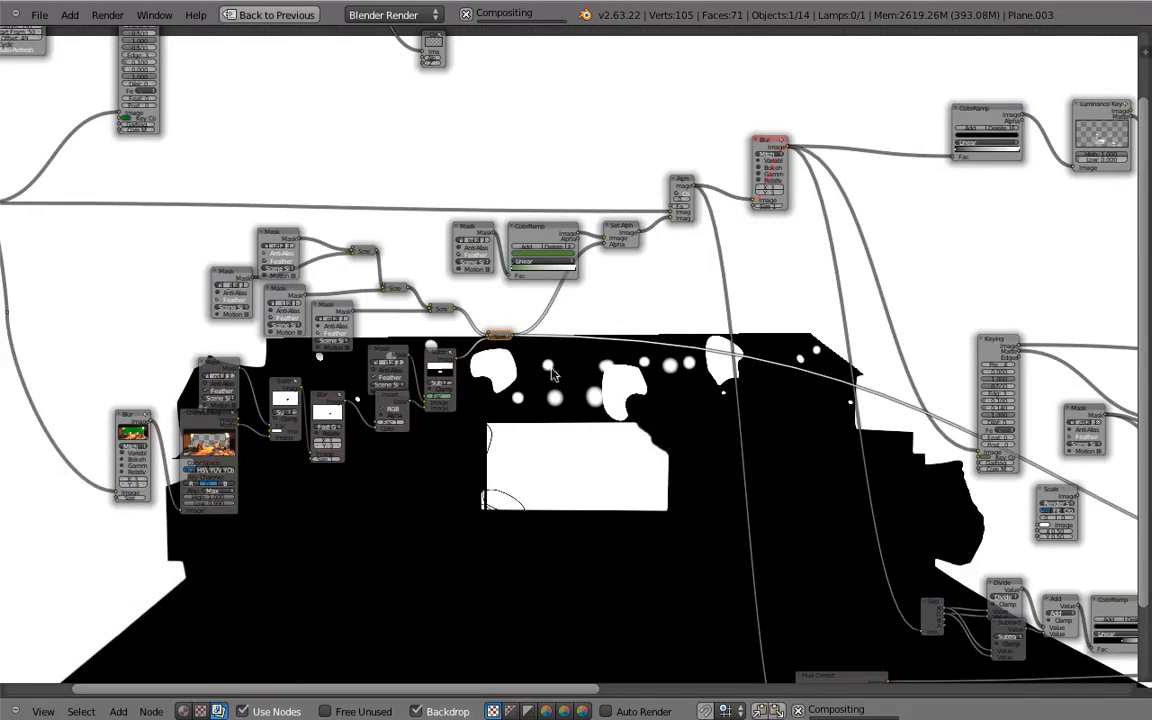
middle_drag(627, 273, 489, 239)
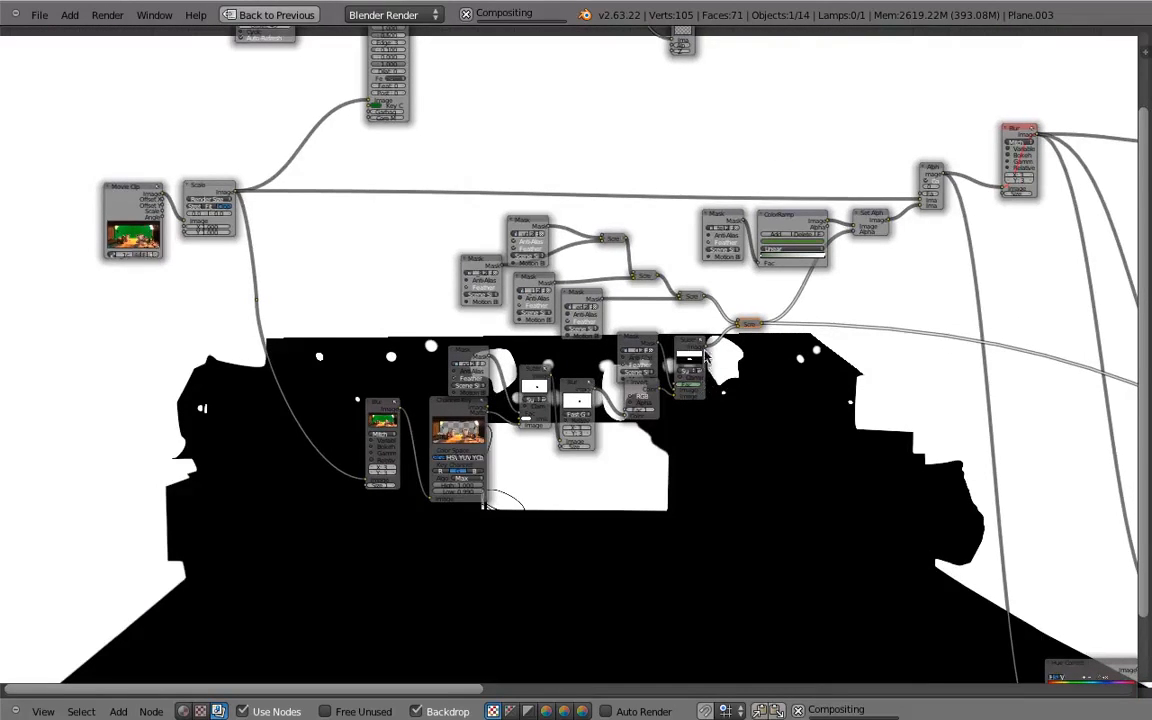
Open 07_1c_animation.blend from the scenes/07_1c folder.
key(ctrl+Up)
key(ctrl+o)
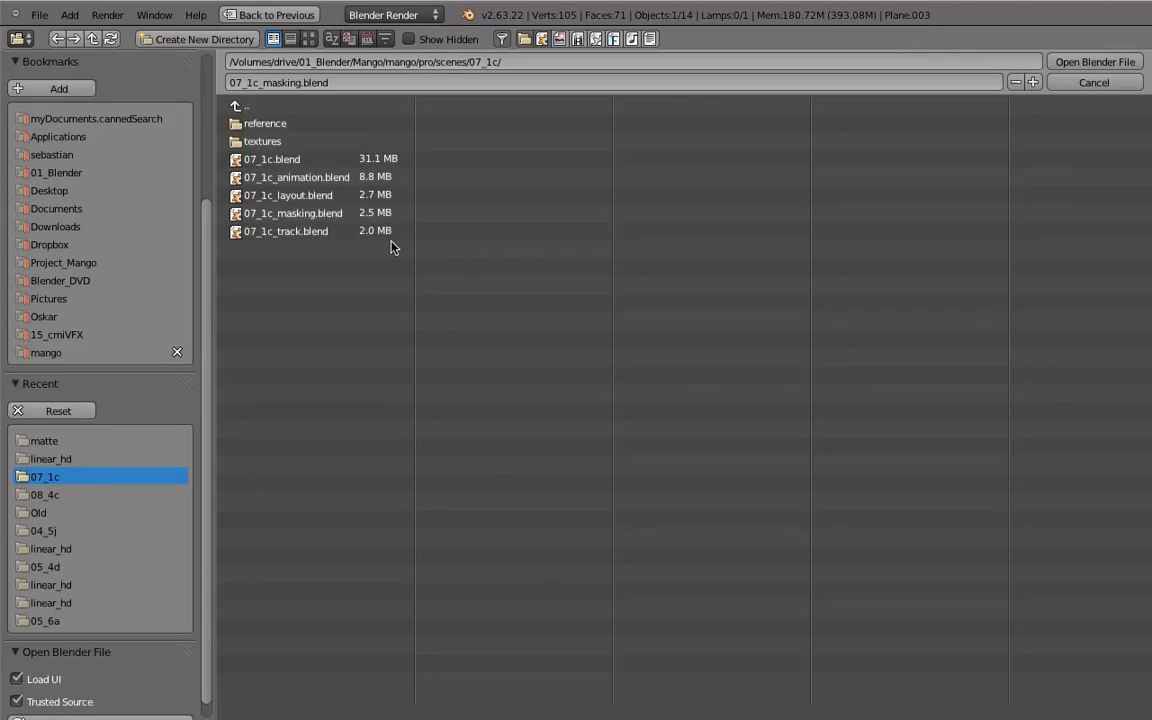
click(293, 159)
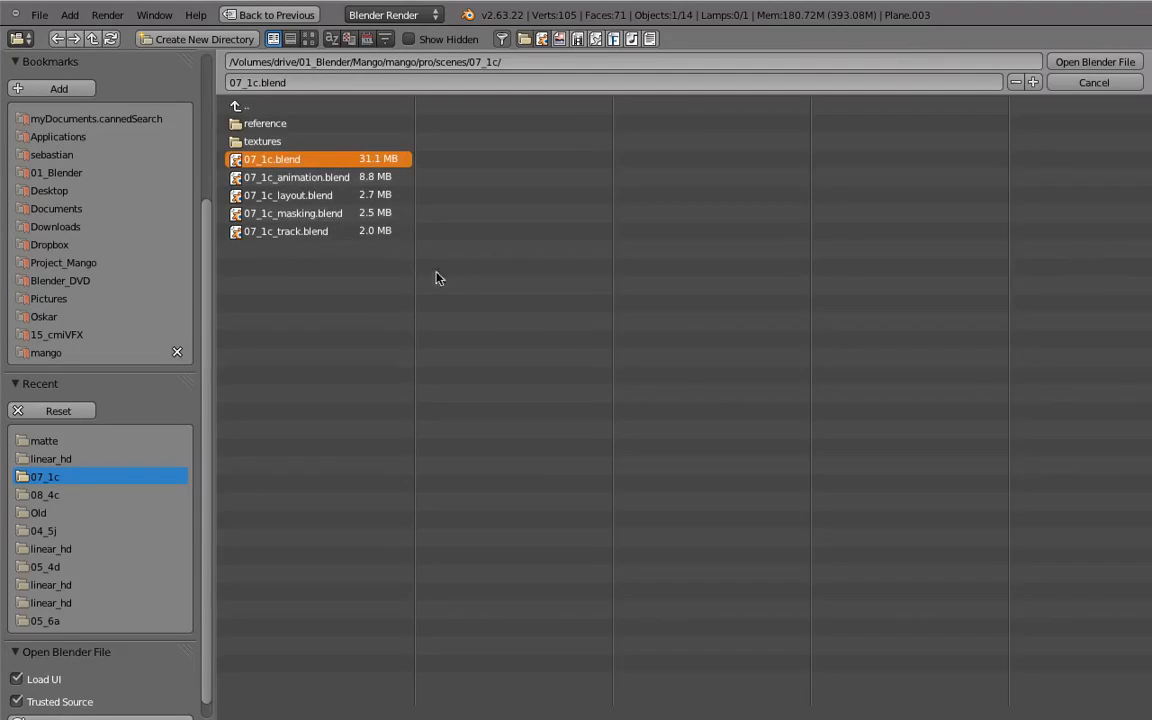
click(300, 178)
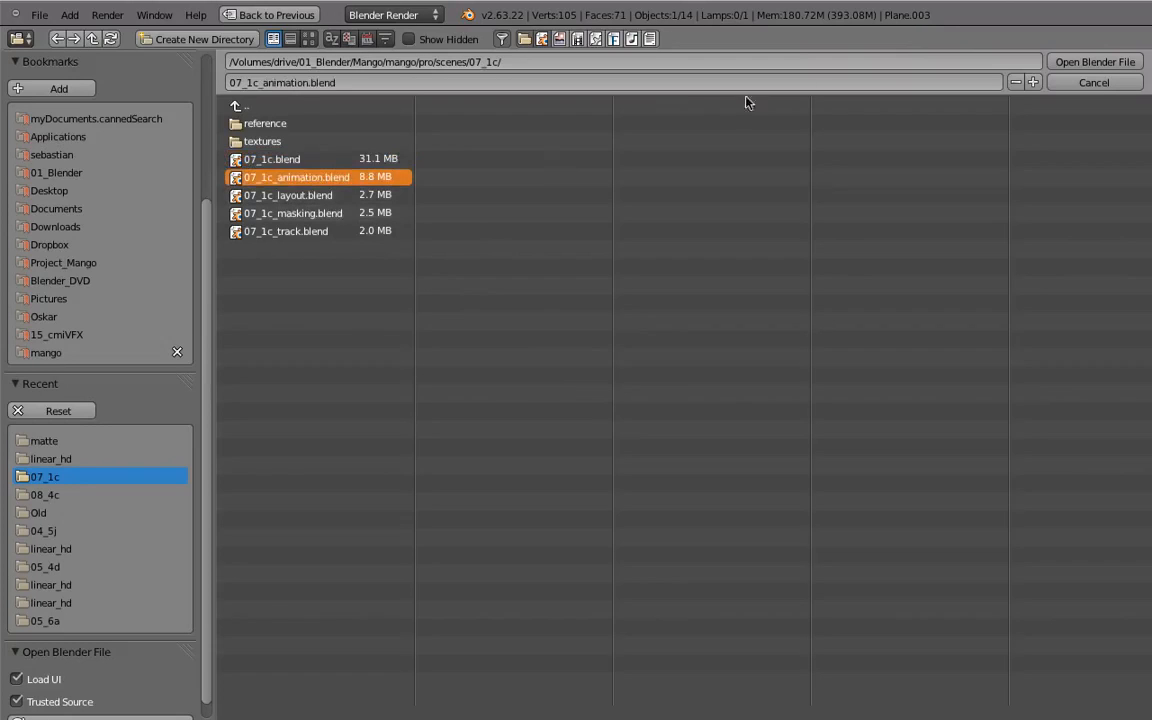
click(1080, 62)
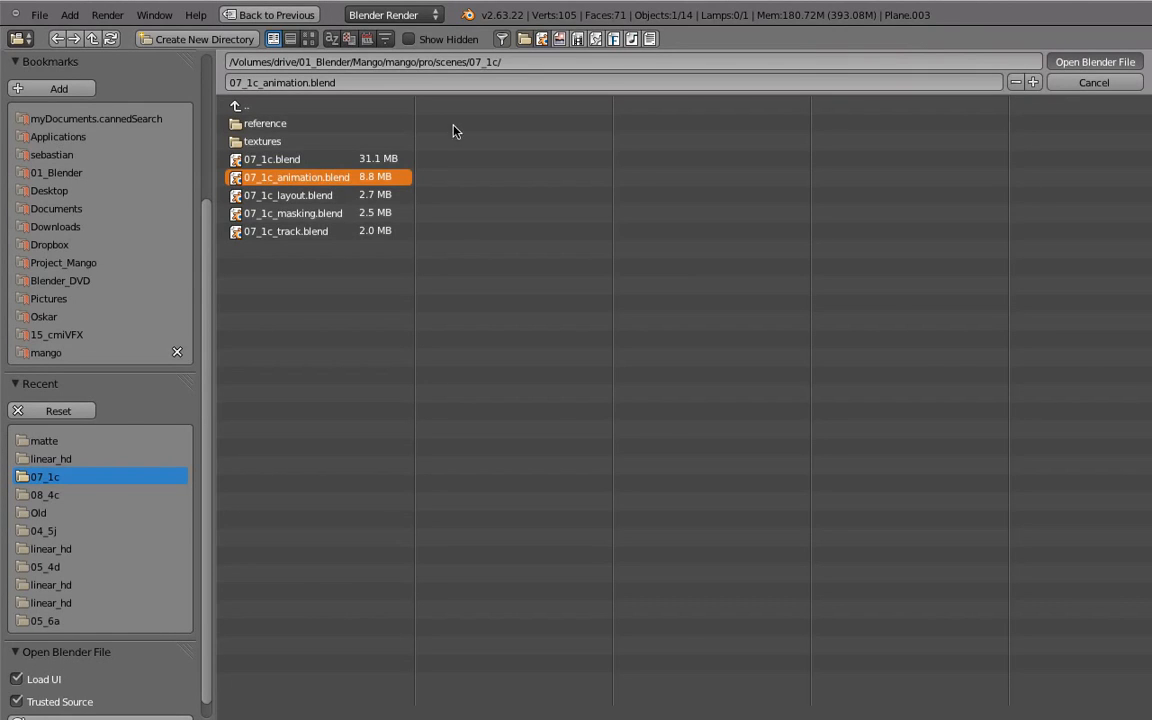
key(Return)
Scrub through the quadbot animation around frames 140 to 187, examining it close up and in the full camera frame.
scroll(454, 170, down, 3)
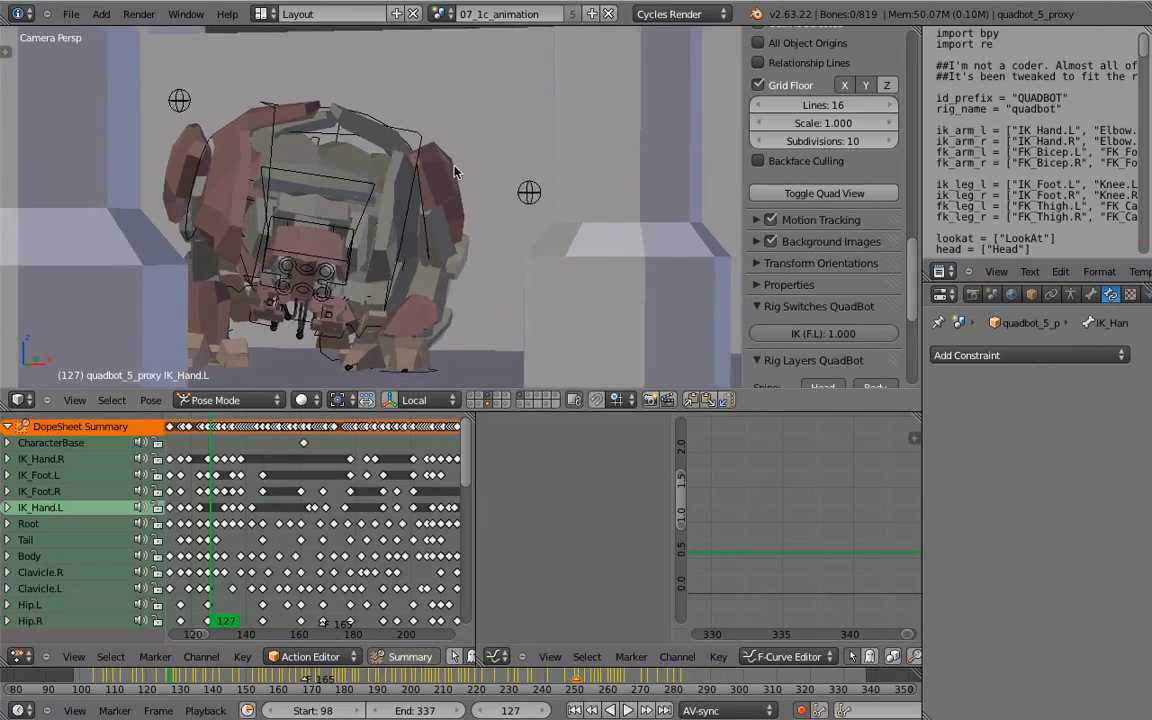
mouse_move(242, 581)
mouse_down()
mouse_move(410, 562)
mouse_move(248, 565)
mouse_up()
scroll(516, 116, down, 2)
scroll(516, 119, down, 2)
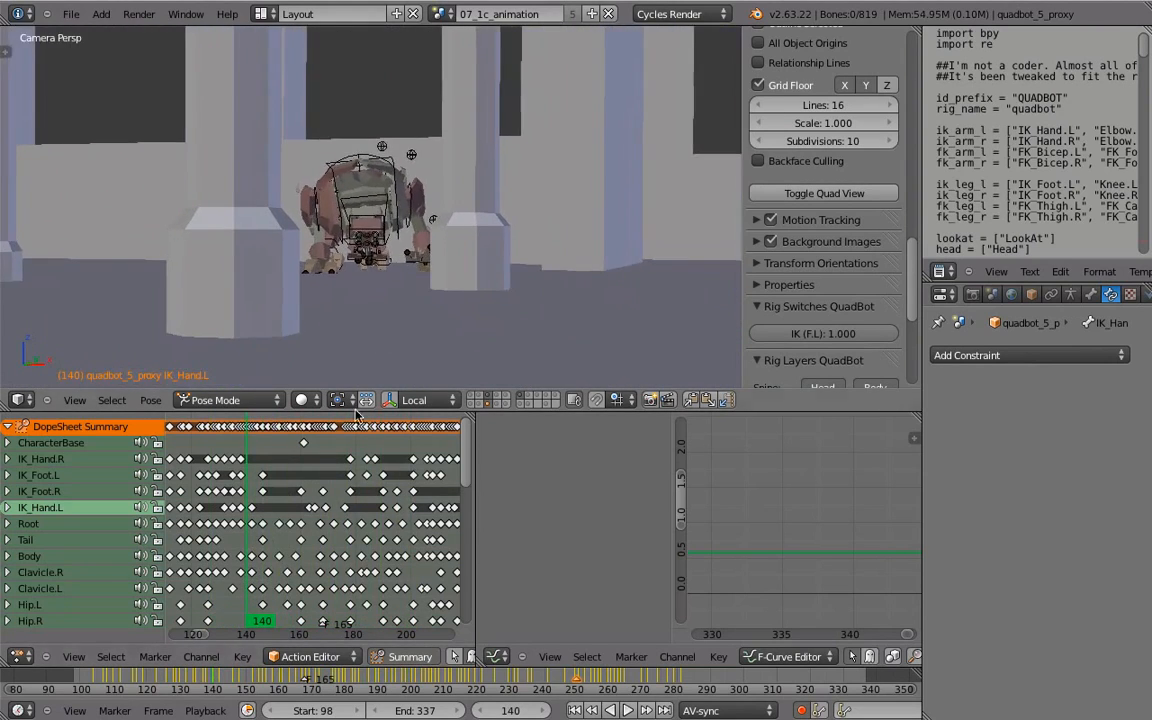
click(370, 560)
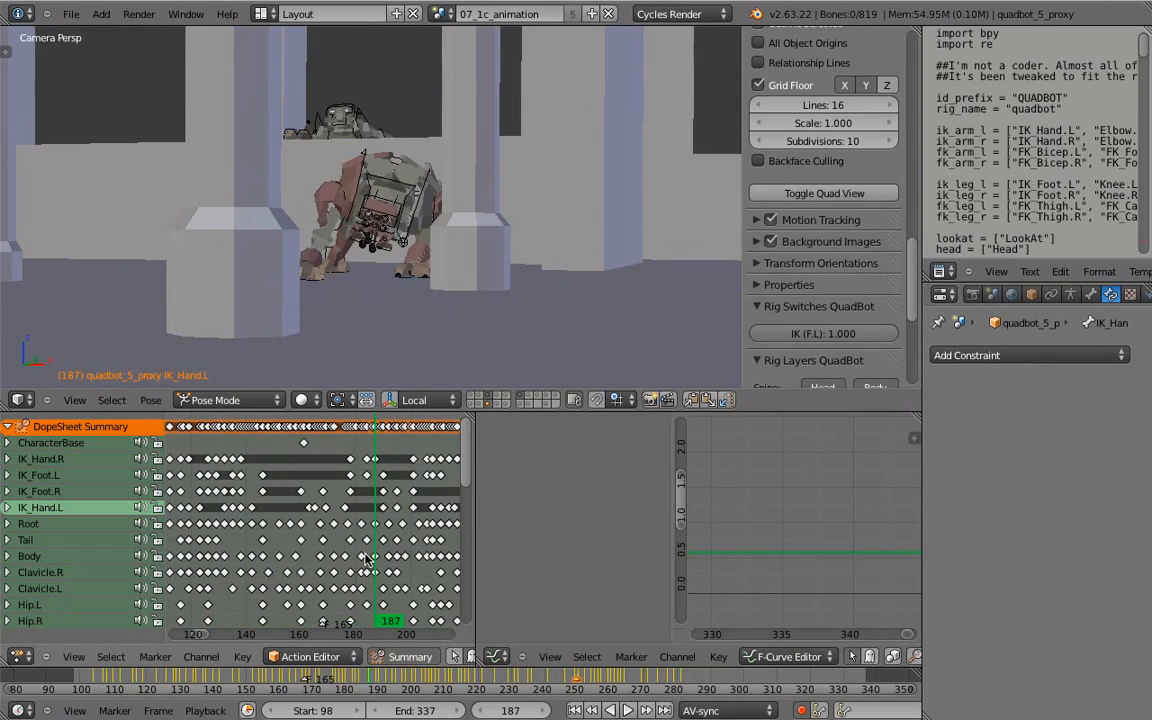
drag(367, 560, 260, 545)
scroll(450, 178, down, 9)
click(481, 405)
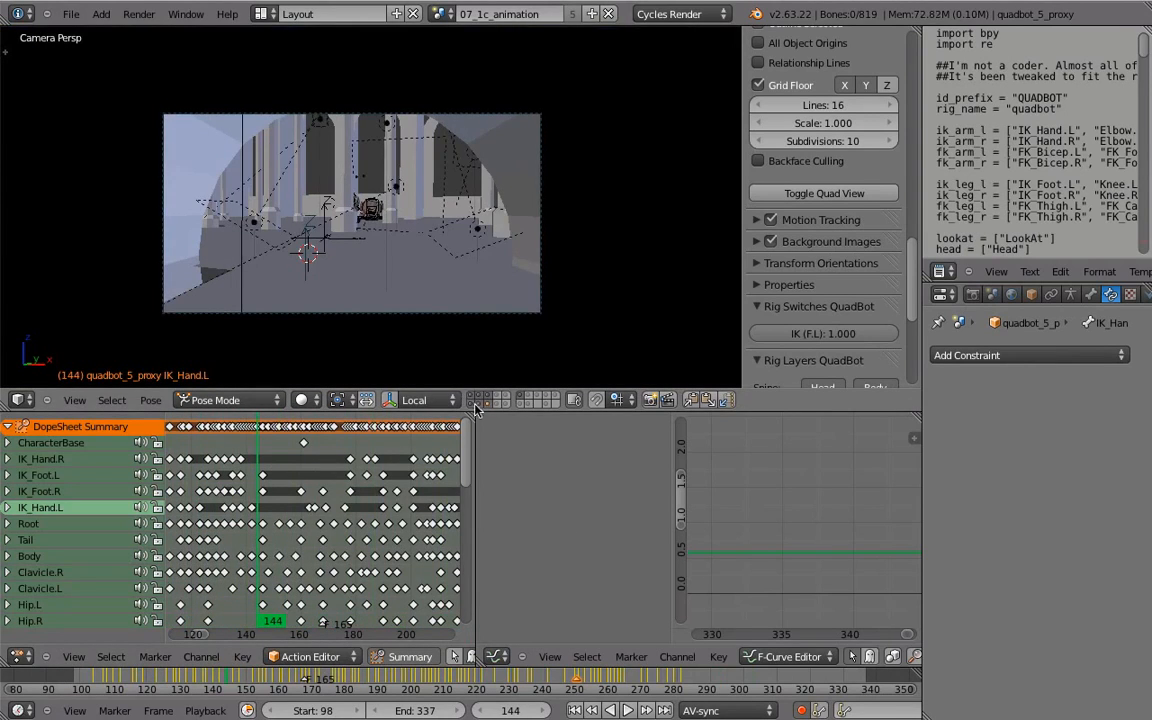
mouse_move(262, 530)
mouse_down()
mouse_move(245, 530)
mouse_move(445, 528)
mouse_move(271, 526)
mouse_up()
Open 07_1c.blend from the same scene folder.
key(ctrl+o)
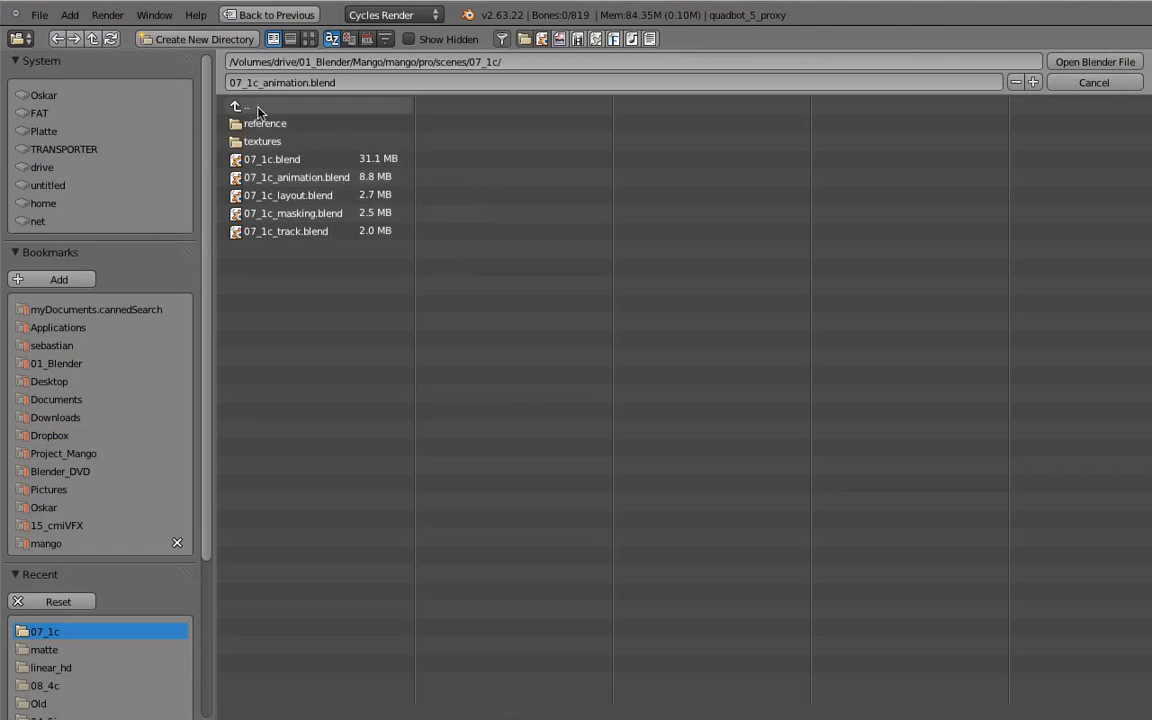
click(300, 159)
click(1097, 63)
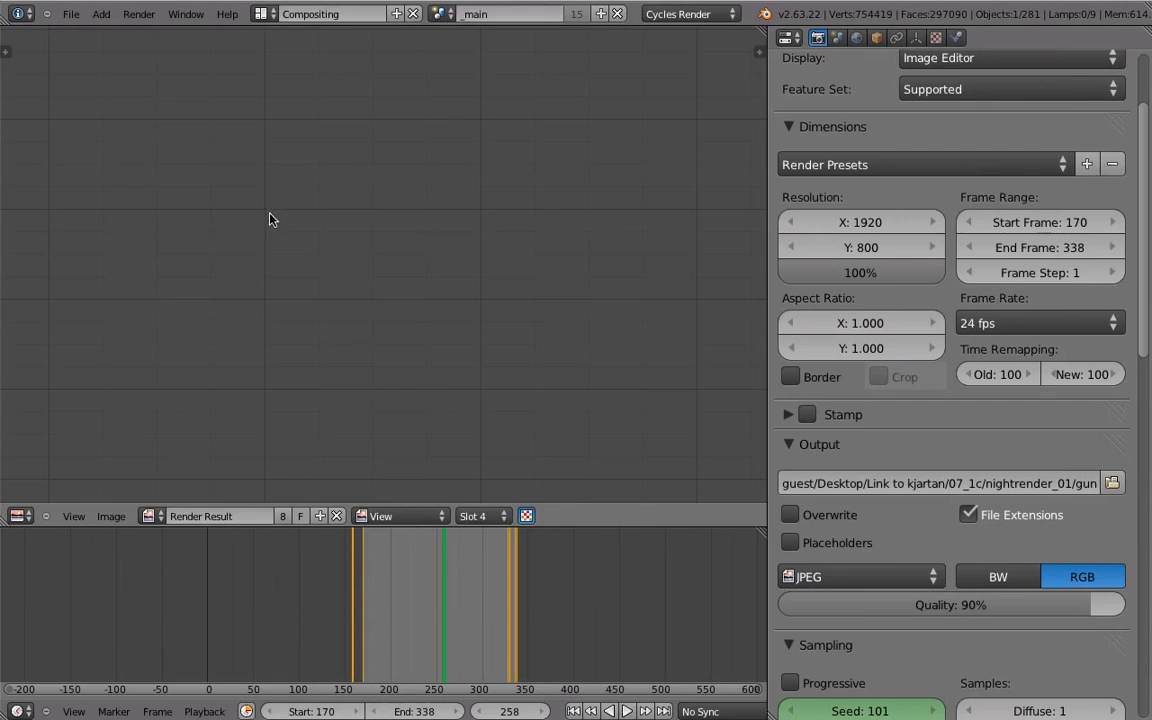
Turn the upper Image Editor into a full-screen 3D View showing the interior set through the camera.
click(20, 516)
click(84, 468)
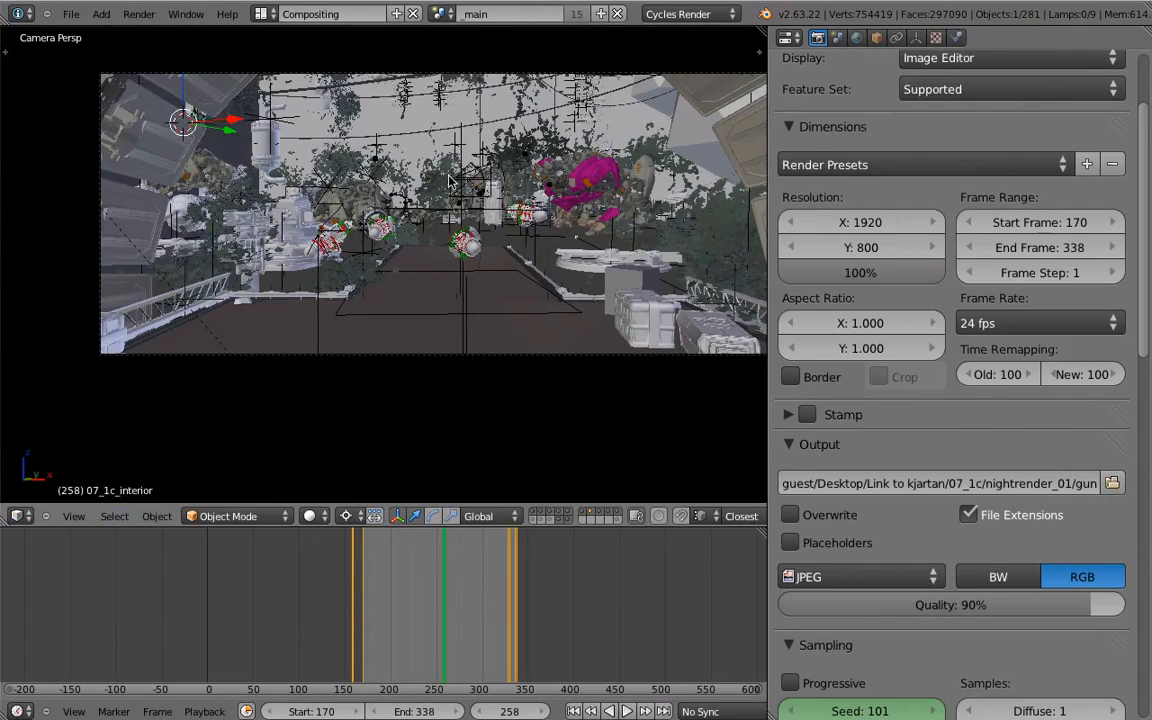
key(ctrl+Up)
scroll(506, 524, up, 3)
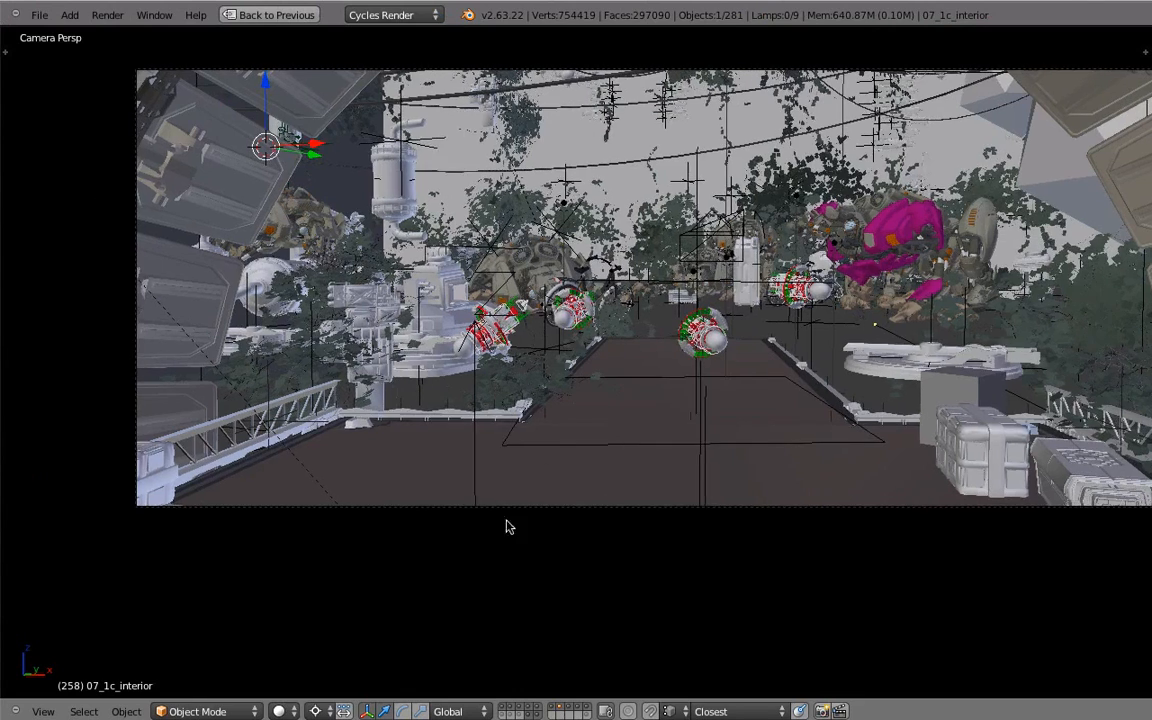
Isolate the arm gun layers, select the lib_armgun_02_proxy rig, and restore the multi-editor layout.
key(KP_Divide)
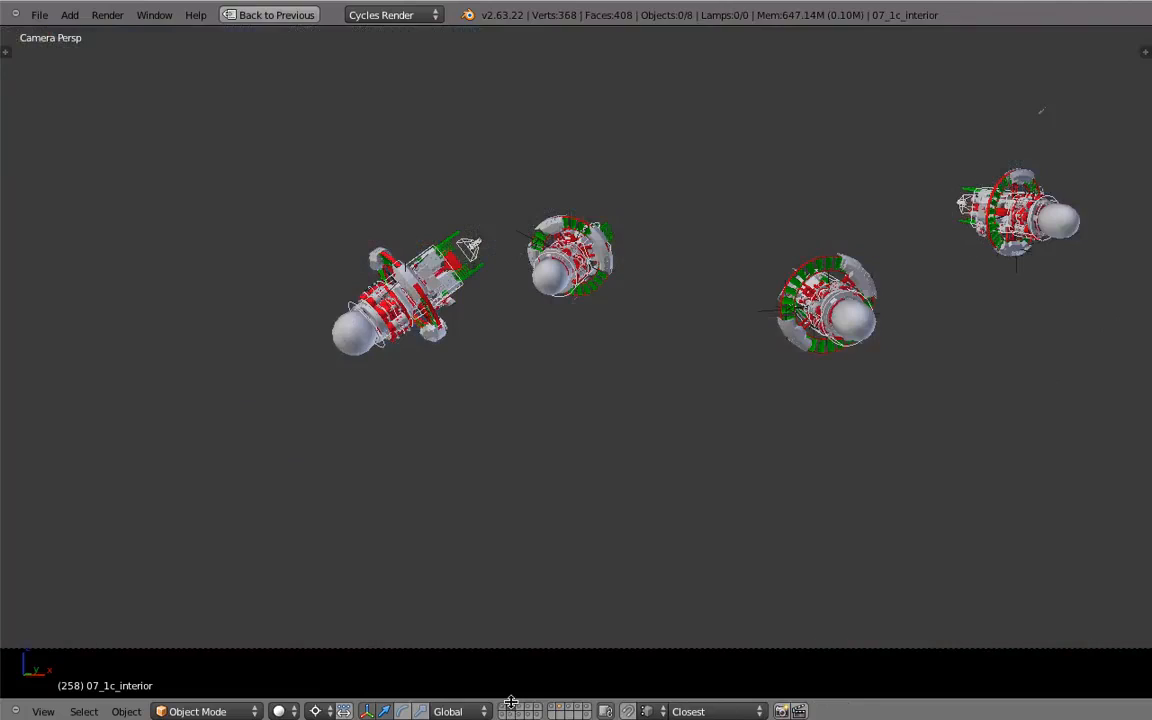
scroll(424, 337, up, 2)
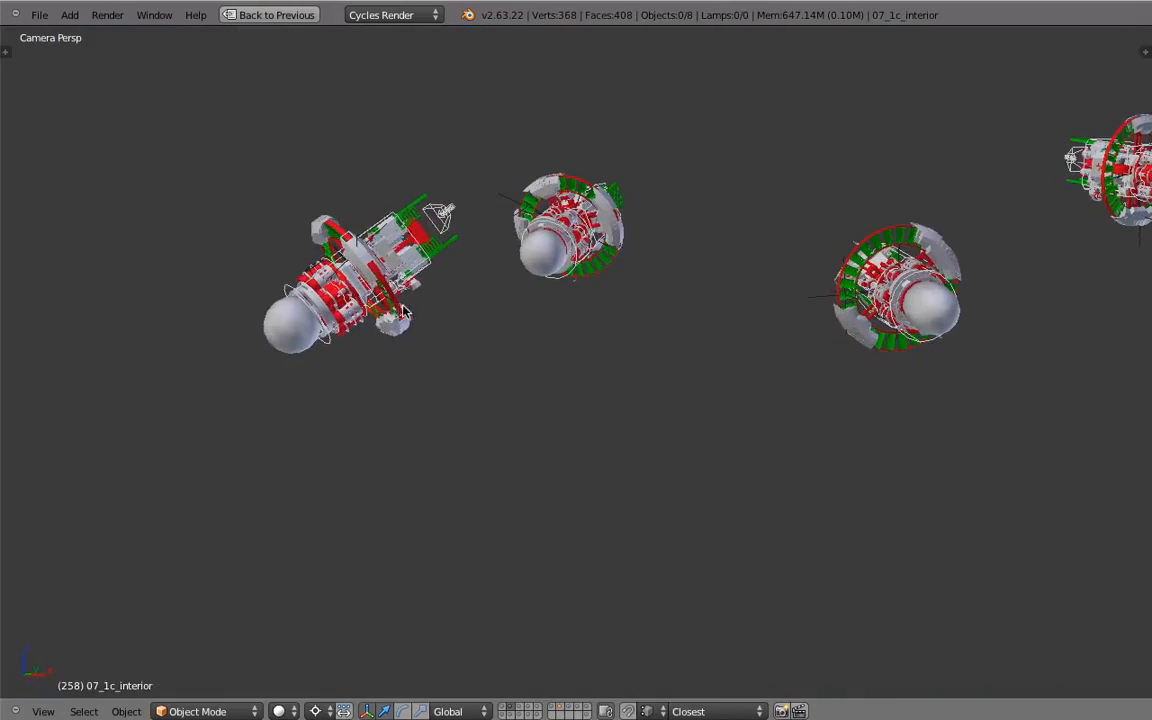
right_click(290, 316)
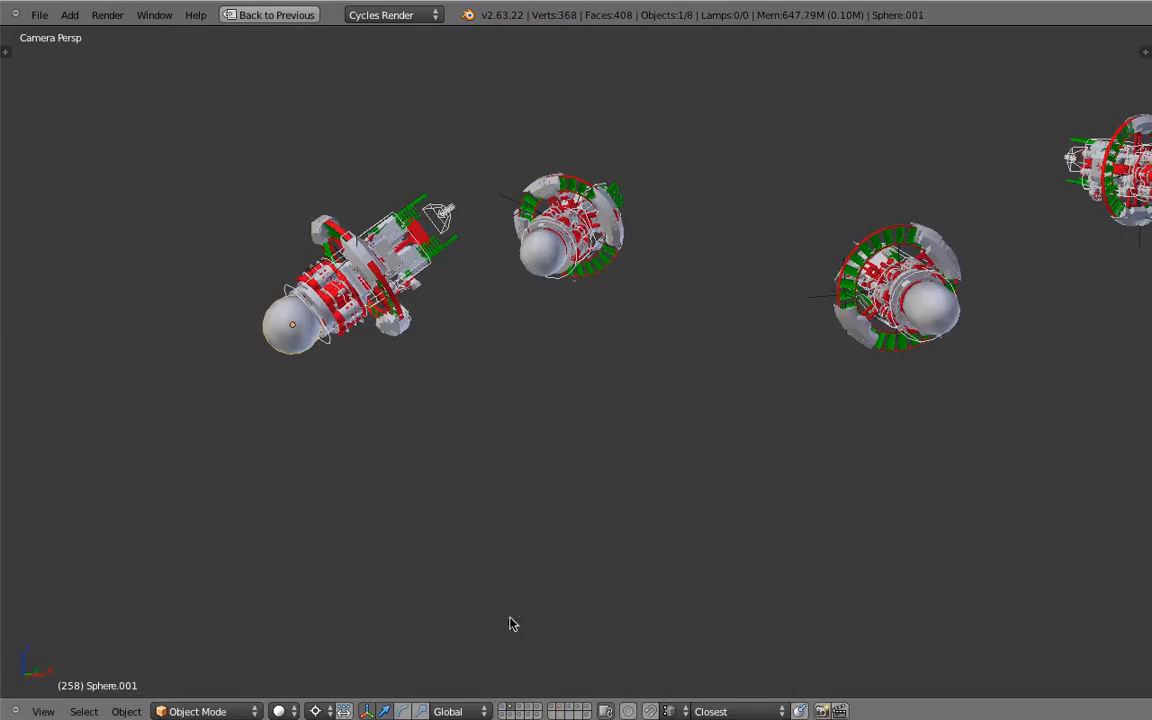
shift+click(511, 715)
right_click(328, 350)
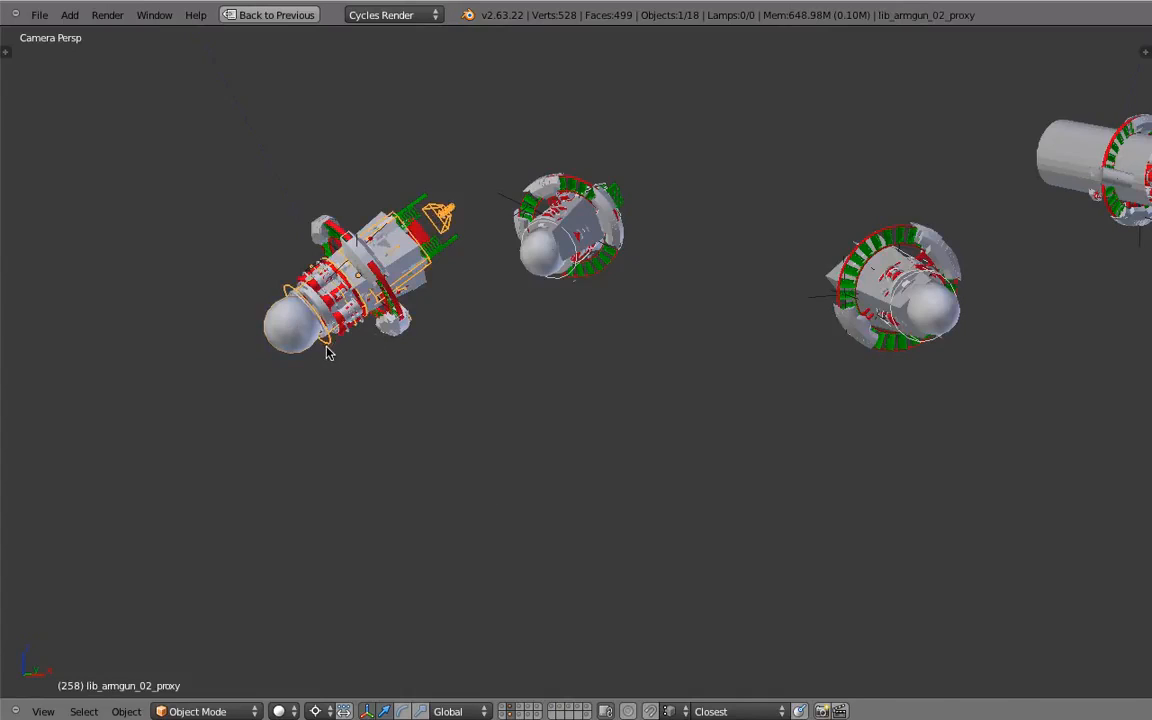
key(ctrl+Up)
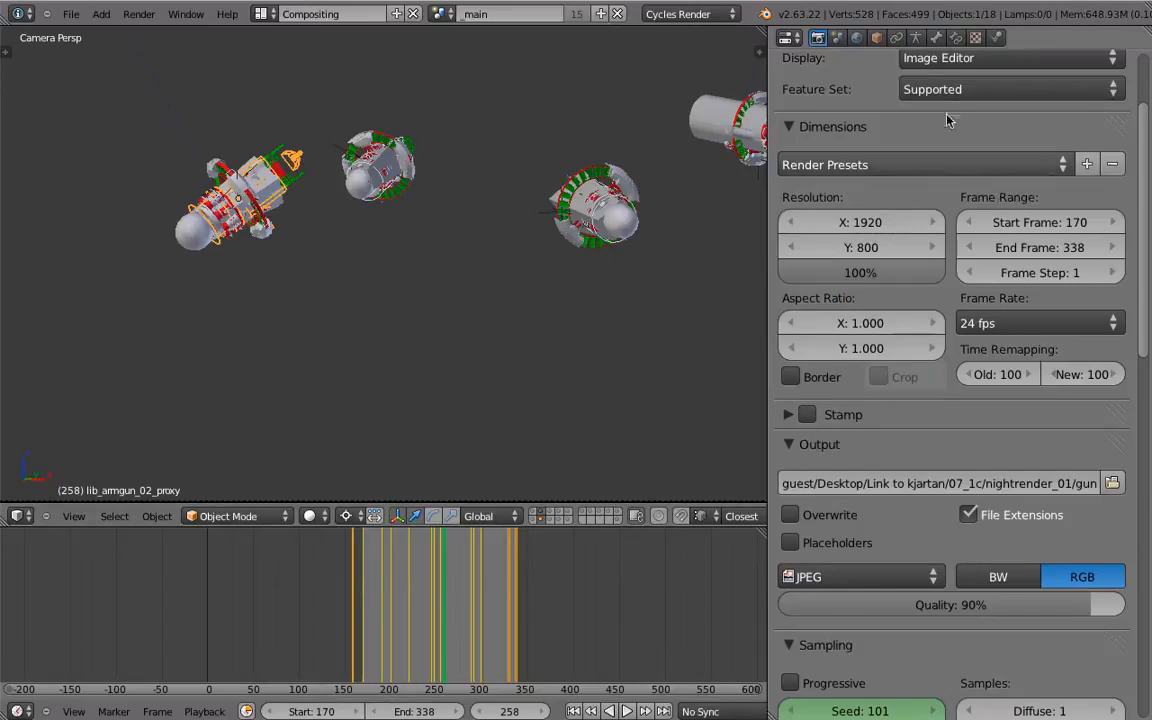
Enlarge the 3D View above the timeline and select the arm gun proxy's parent object, HLP_armgun_cambo.
click(877, 38)
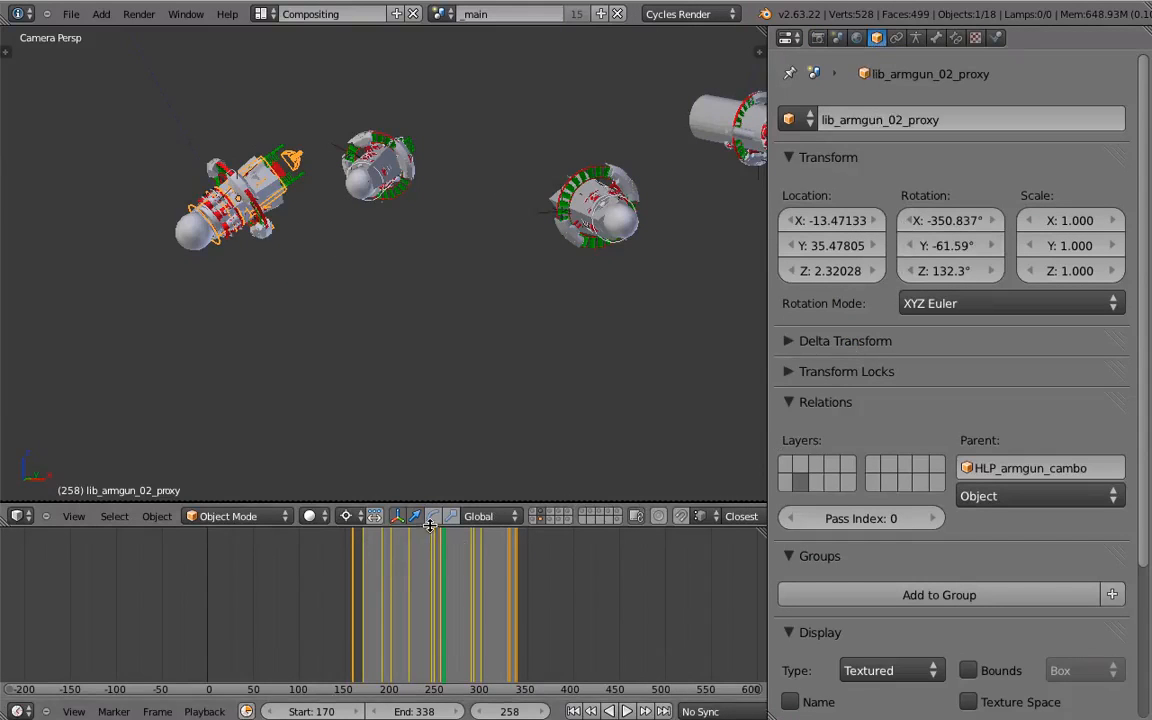
drag(422, 572, 422, 642)
scroll(1036, 411, down, 2)
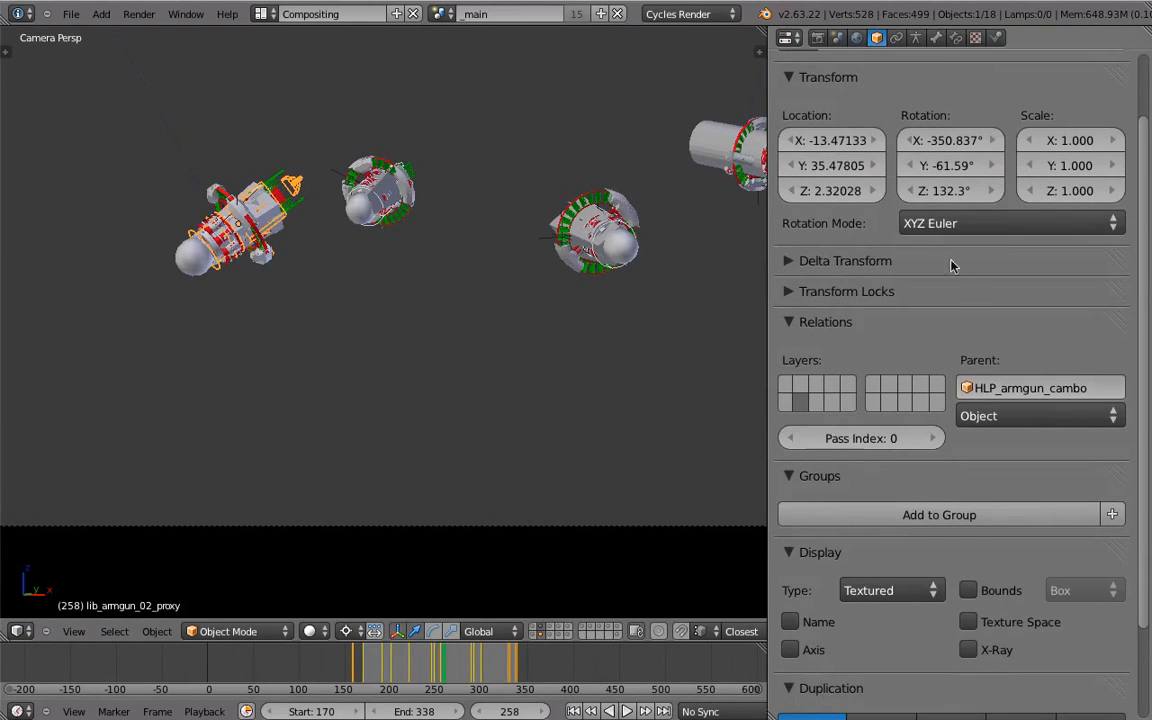
key(shift+g)
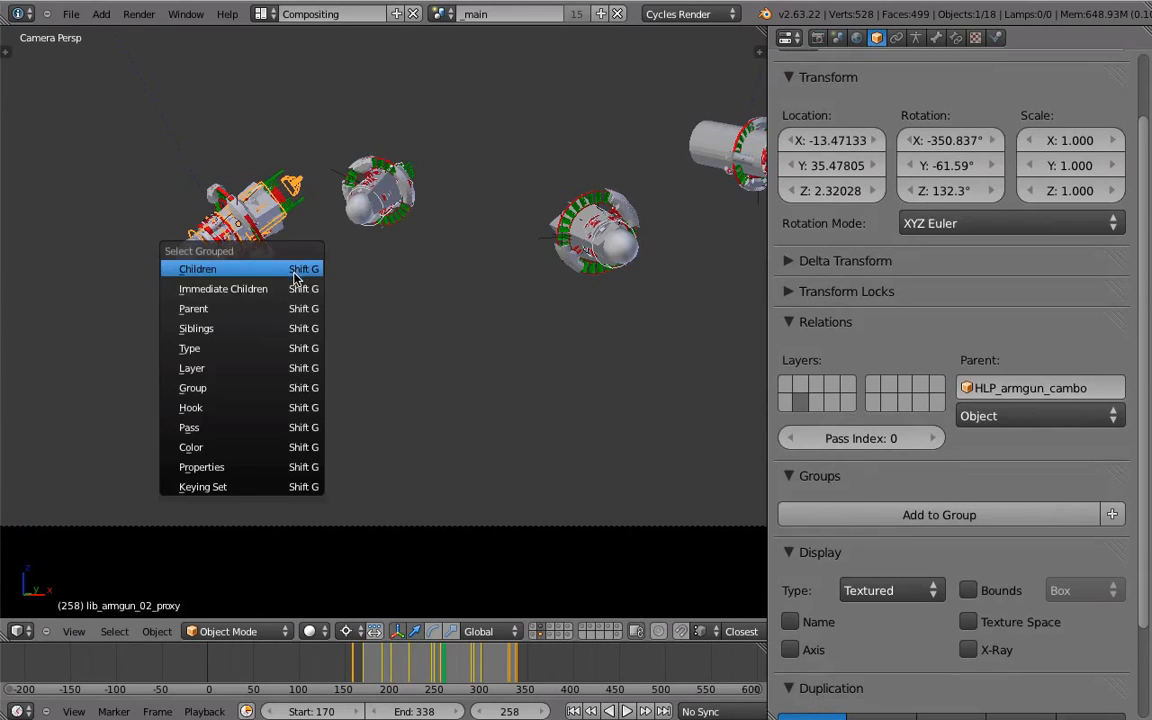
click(259, 308)
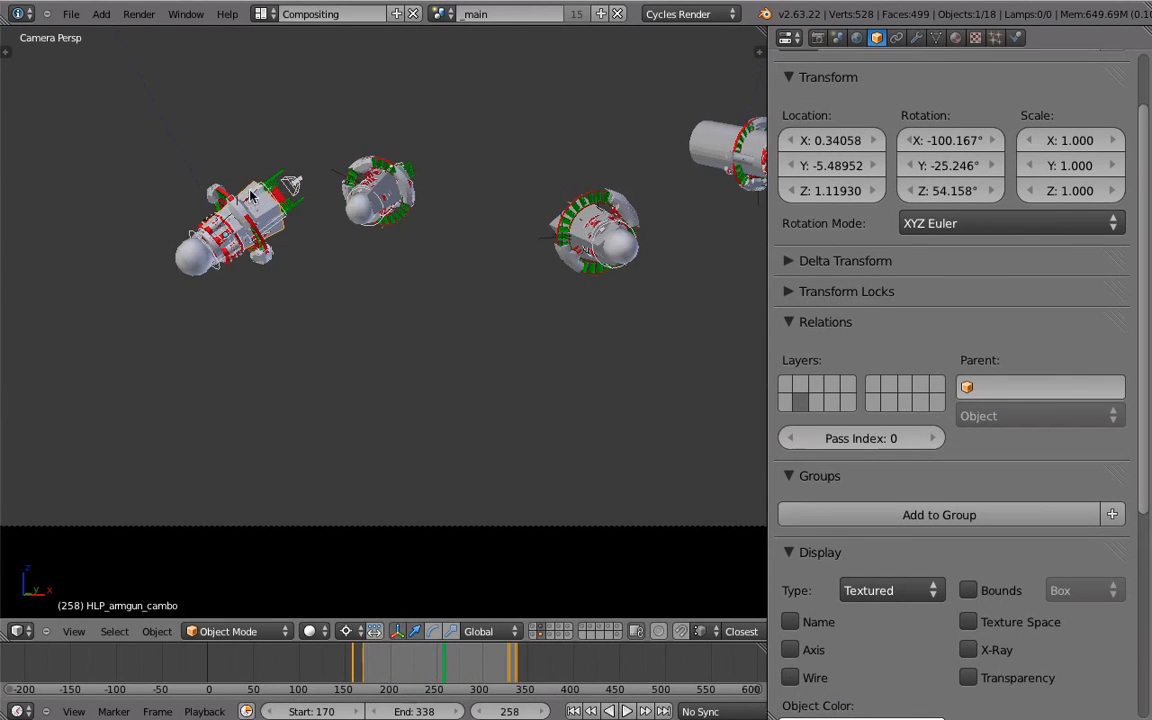
key(KP_Decimal)
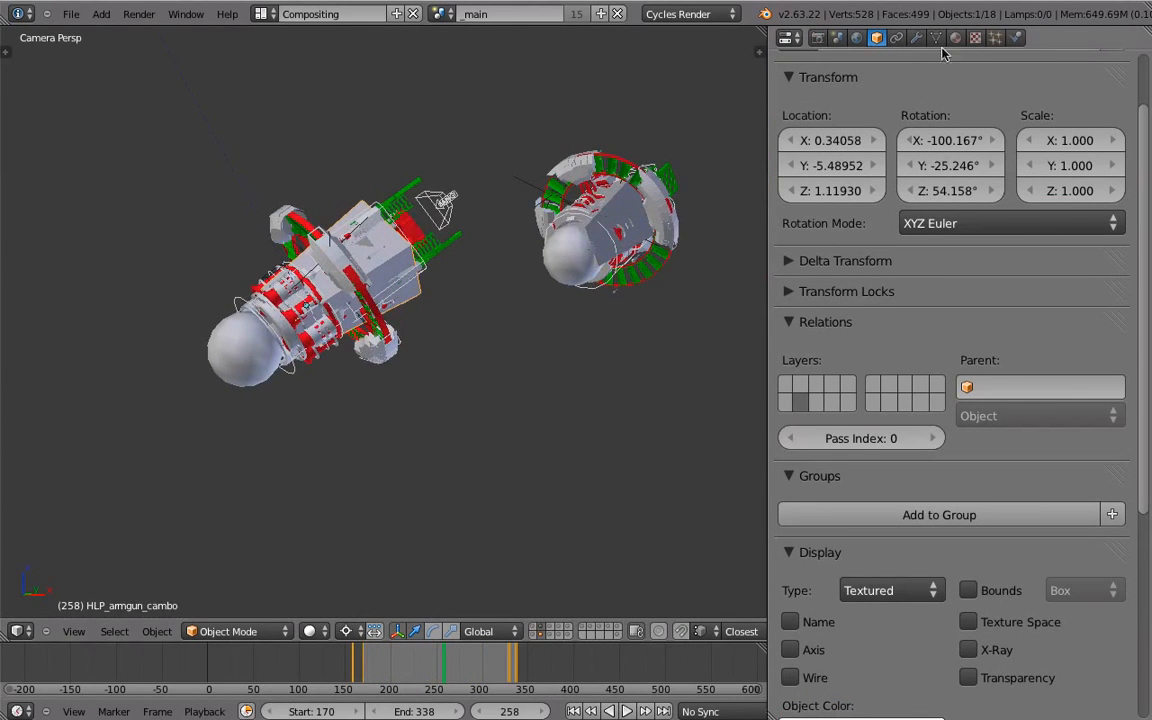
Inspect the Copy Location and Copy Rotation constraints of HLP_armgun_cambo, shrinking the properties so both fit.
click(896, 37)
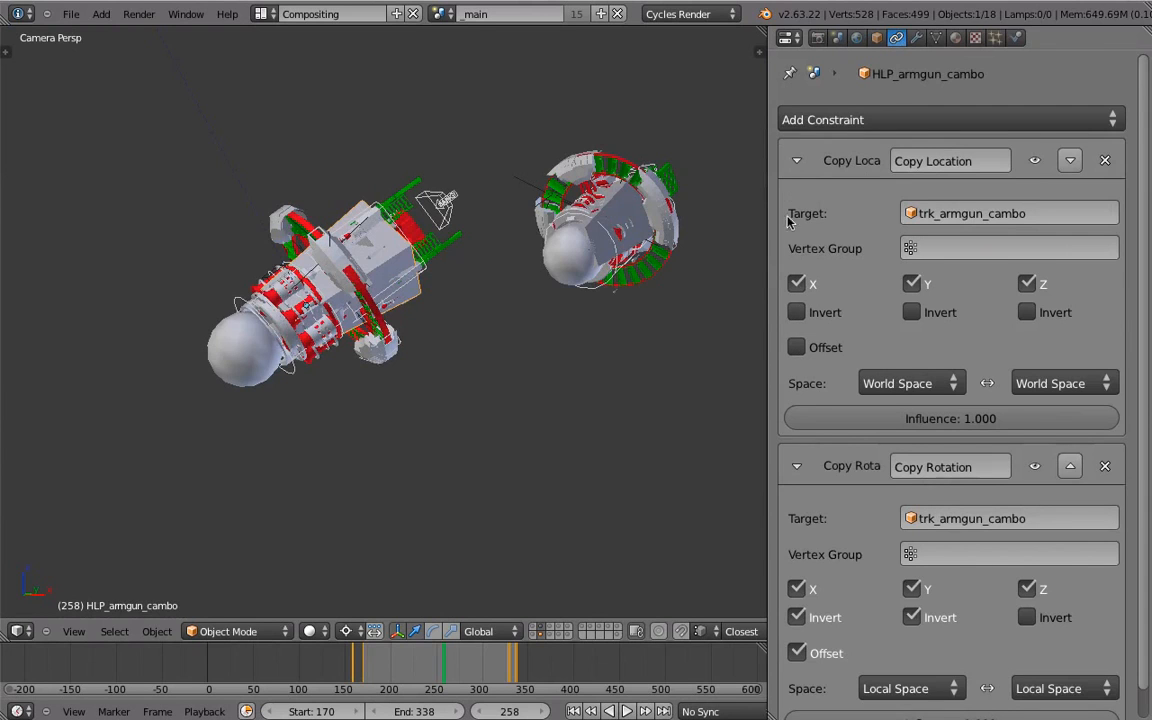
scroll(786, 216, down, 1)
key(alt+a)
key(Escape)
ctrl+middle_drag(1015, 298, 991, 302)
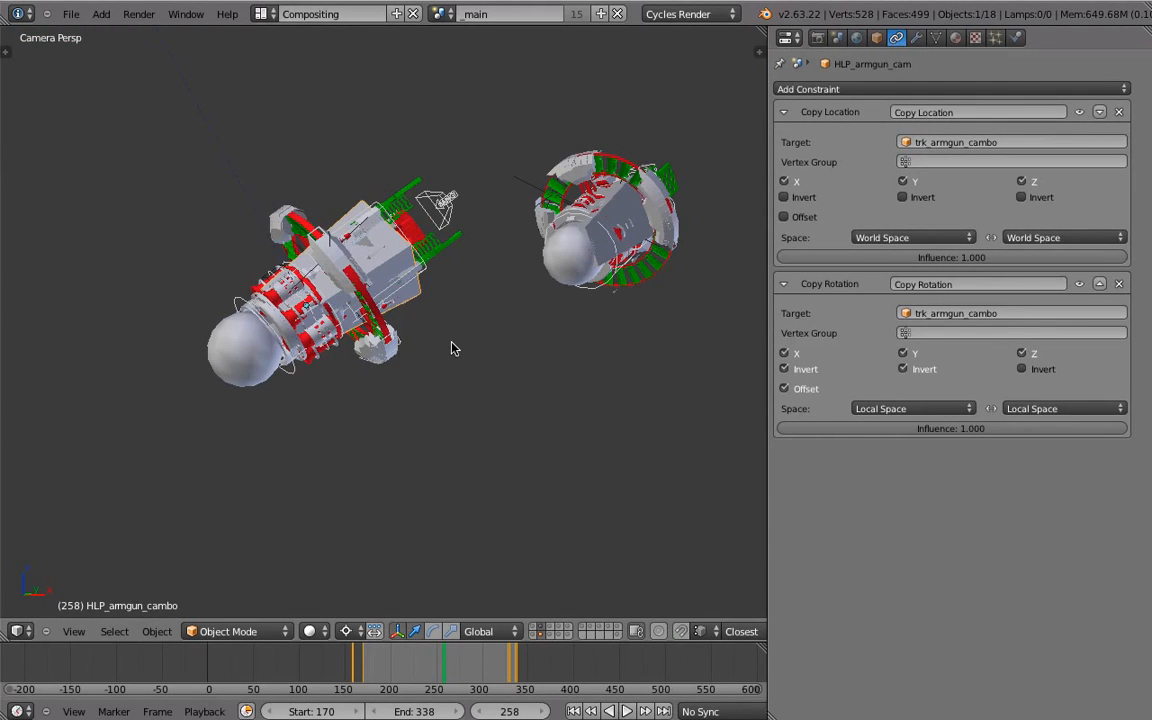
Split the Properties editor into two and turn the upper half into an Outliner.
click(817, 37)
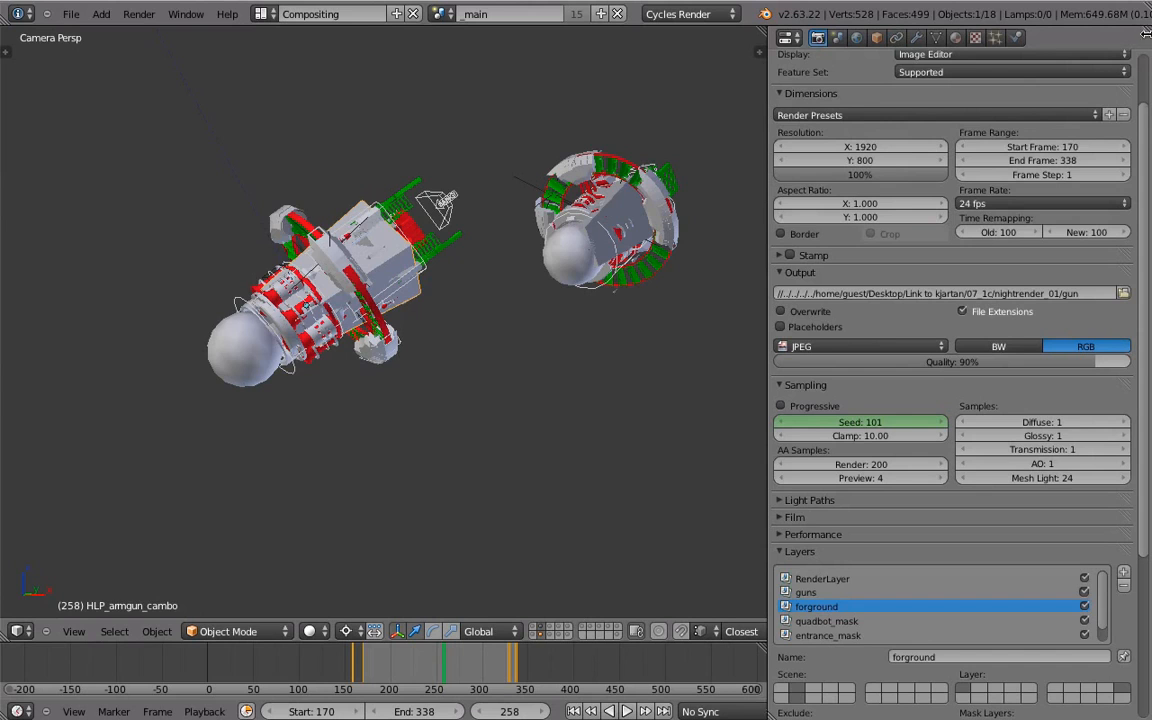
drag(1145, 33, 1140, 331)
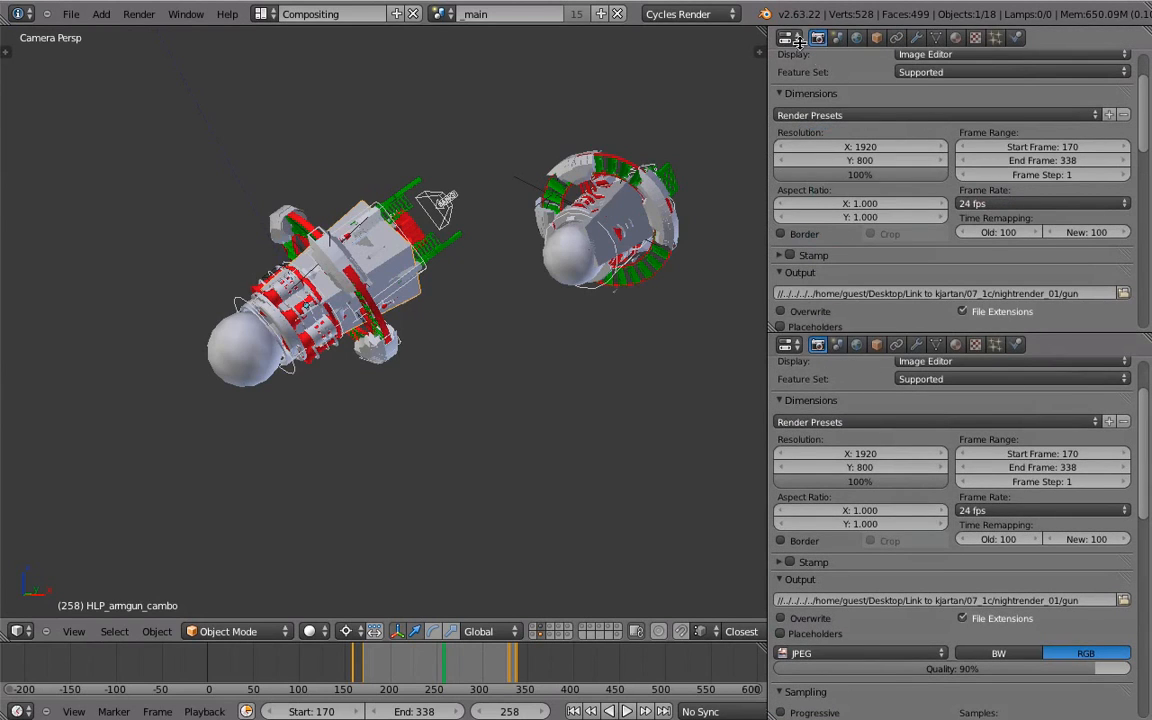
click(796, 39)
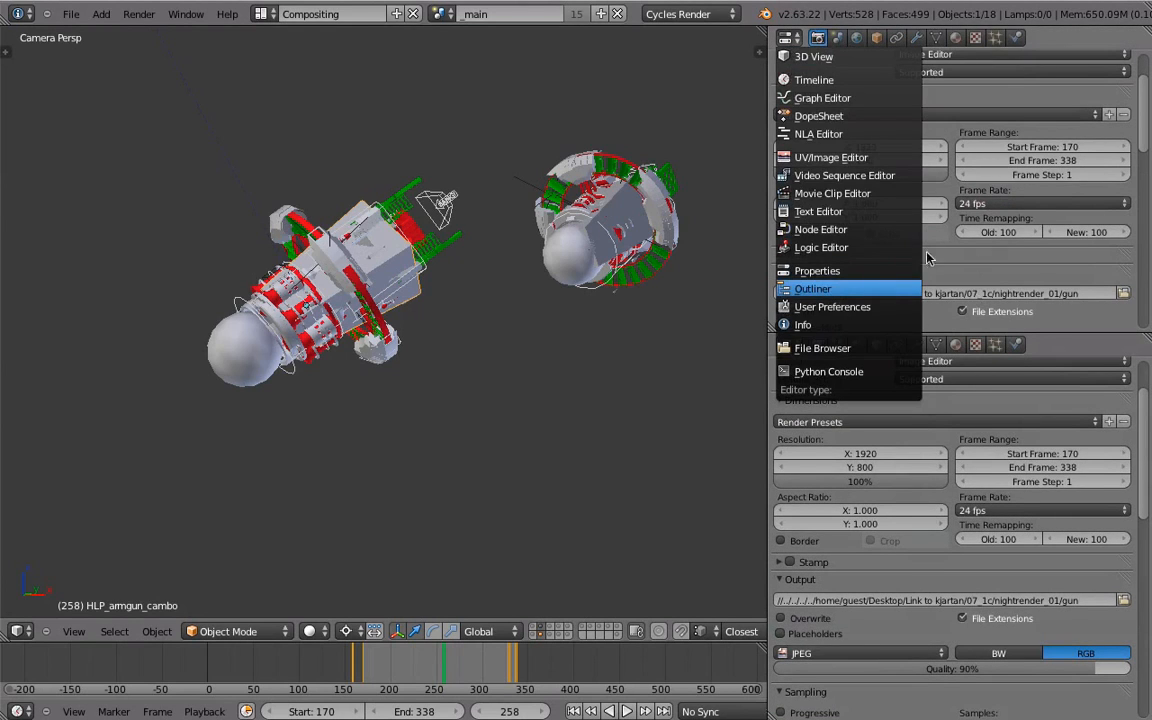
click(813, 289)
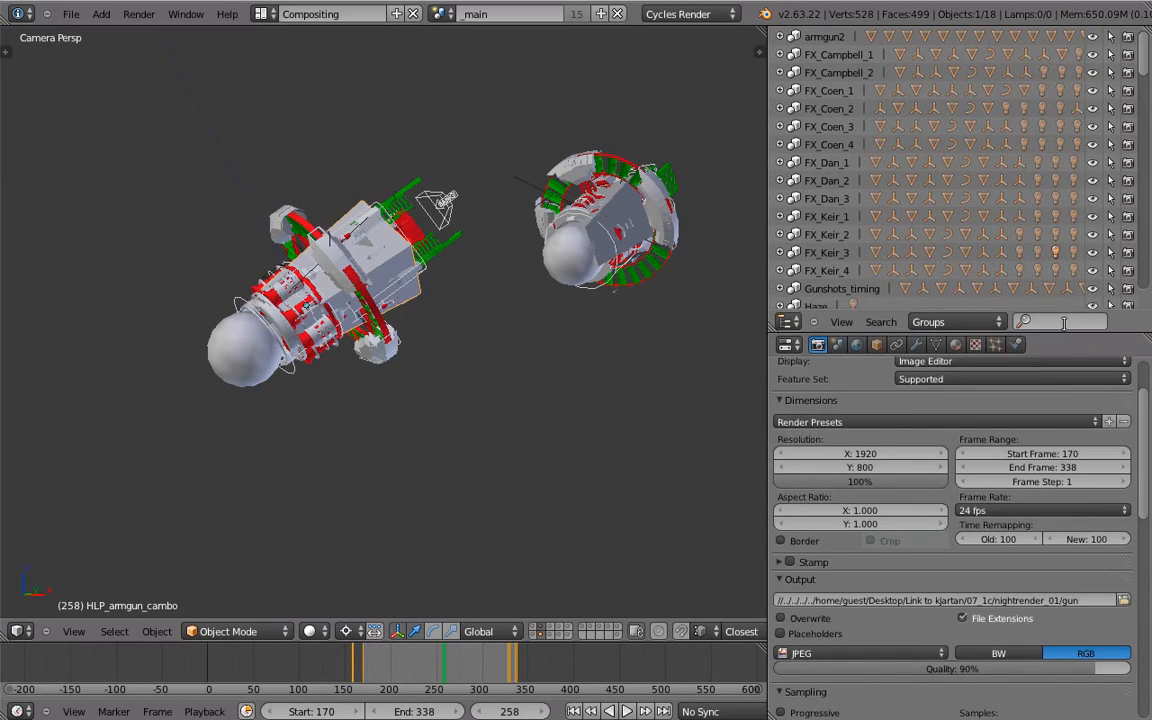
Filter the Outliner for "trk" across all scenes and select trk_armgun_cambo.
text(trk)
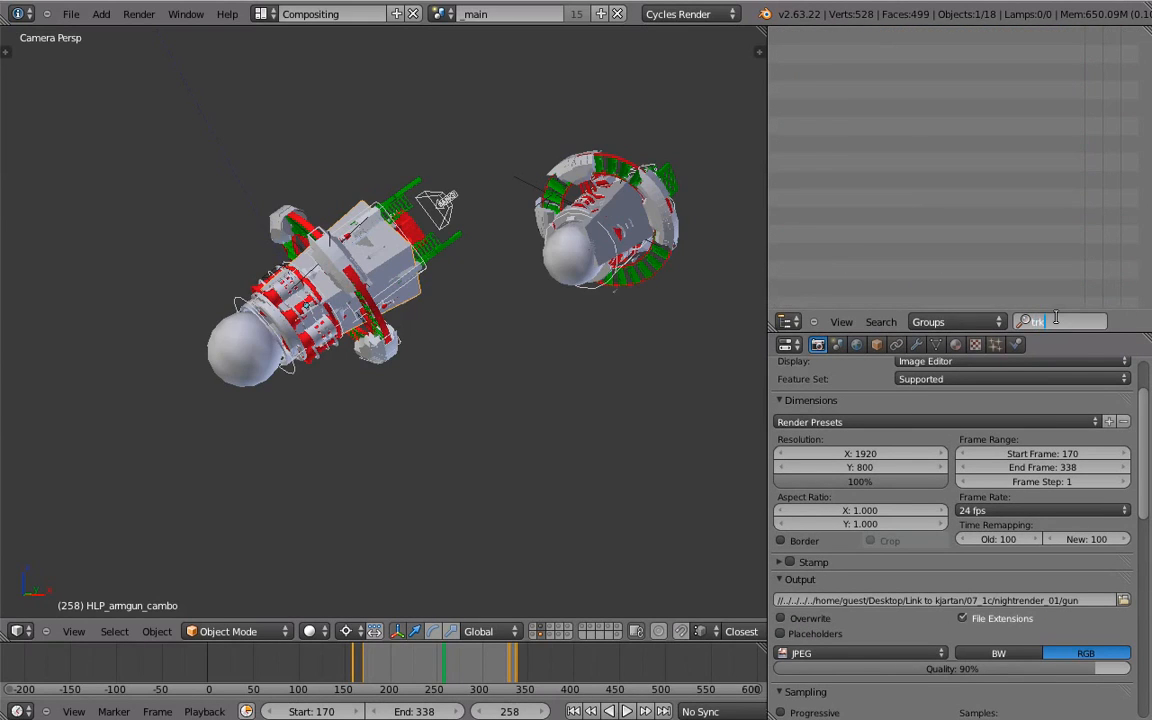
click(955, 321)
click(928, 304)
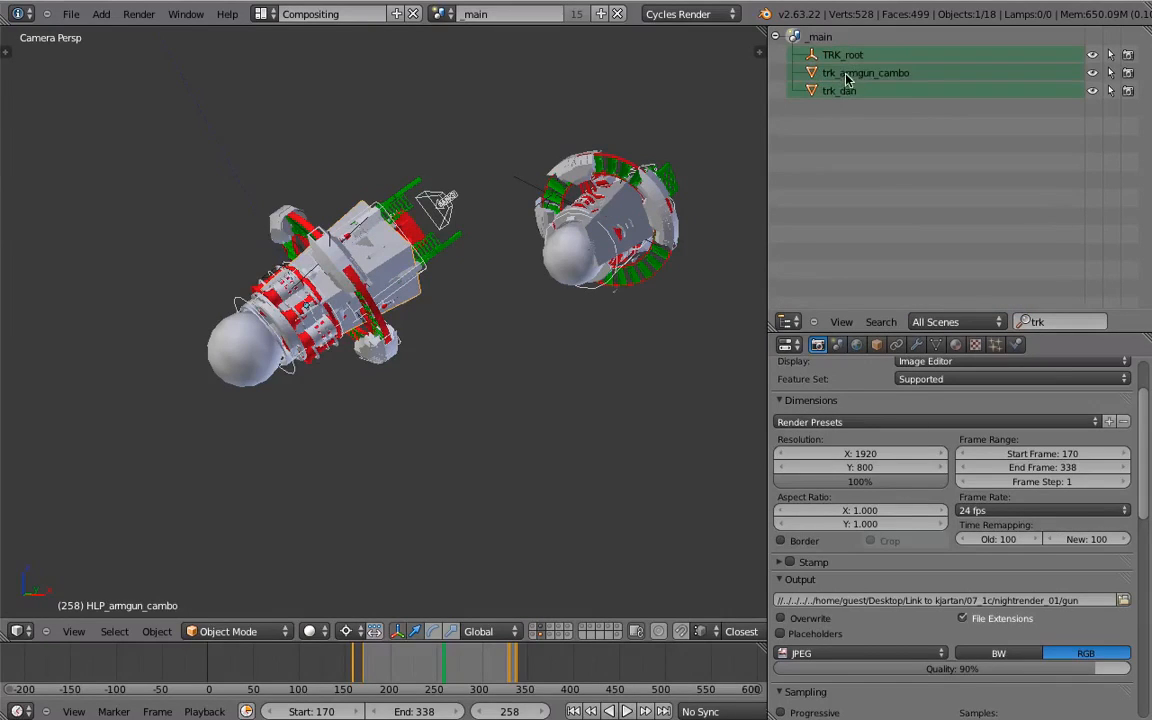
click(780, 72)
key(u)
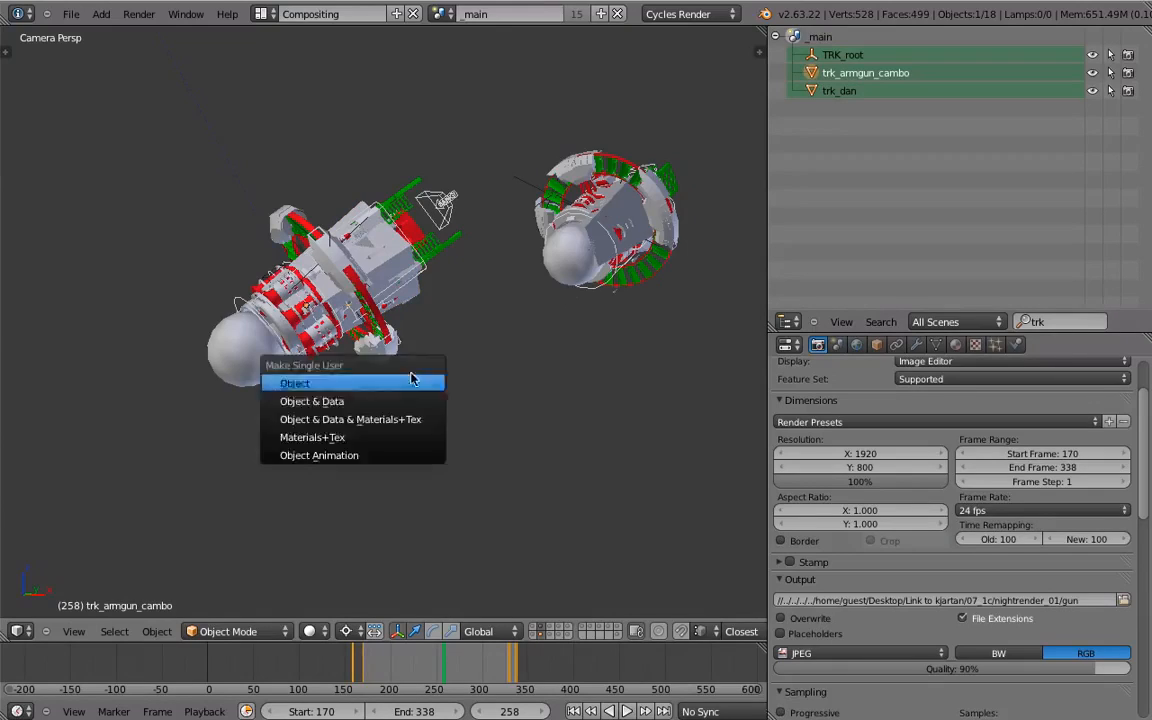
key(Escape)
Switch to wireframe and play the trk_armgun_cambo motion from frames 258 and 234 in the camera view.
key(z)
scroll(329, 356, up, 4)
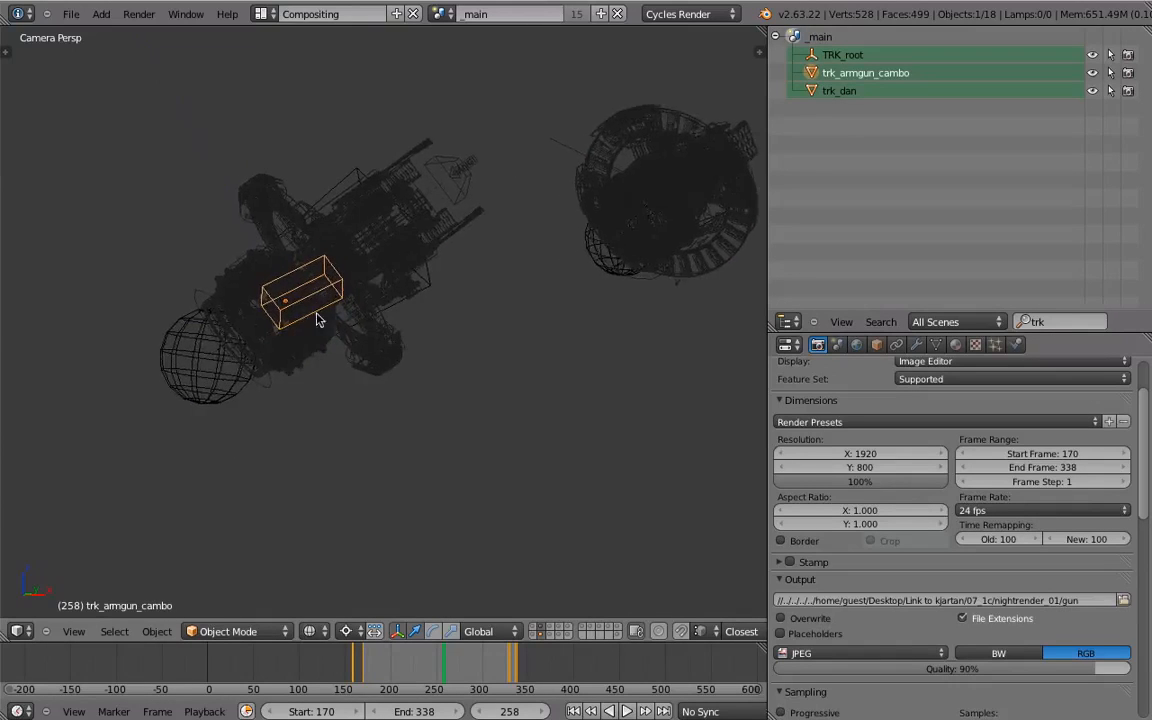
shift+middle_drag(319, 317, 432, 341)
key(alt+a)
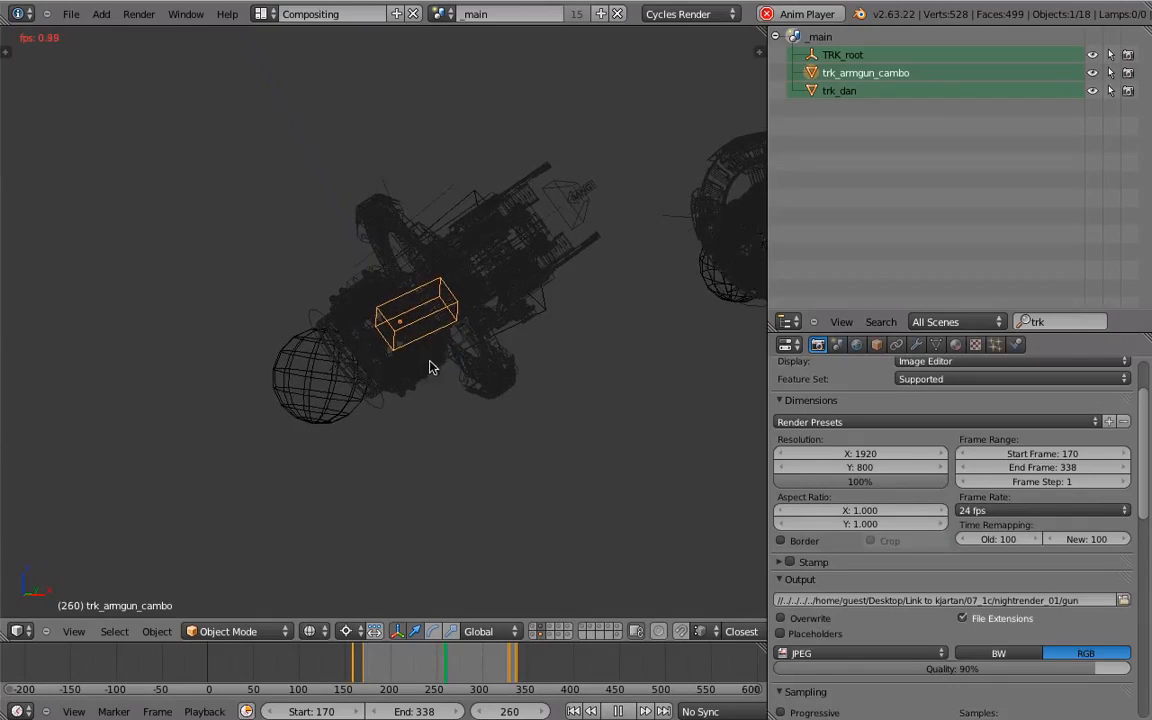
key(Escape)
click(421, 669)
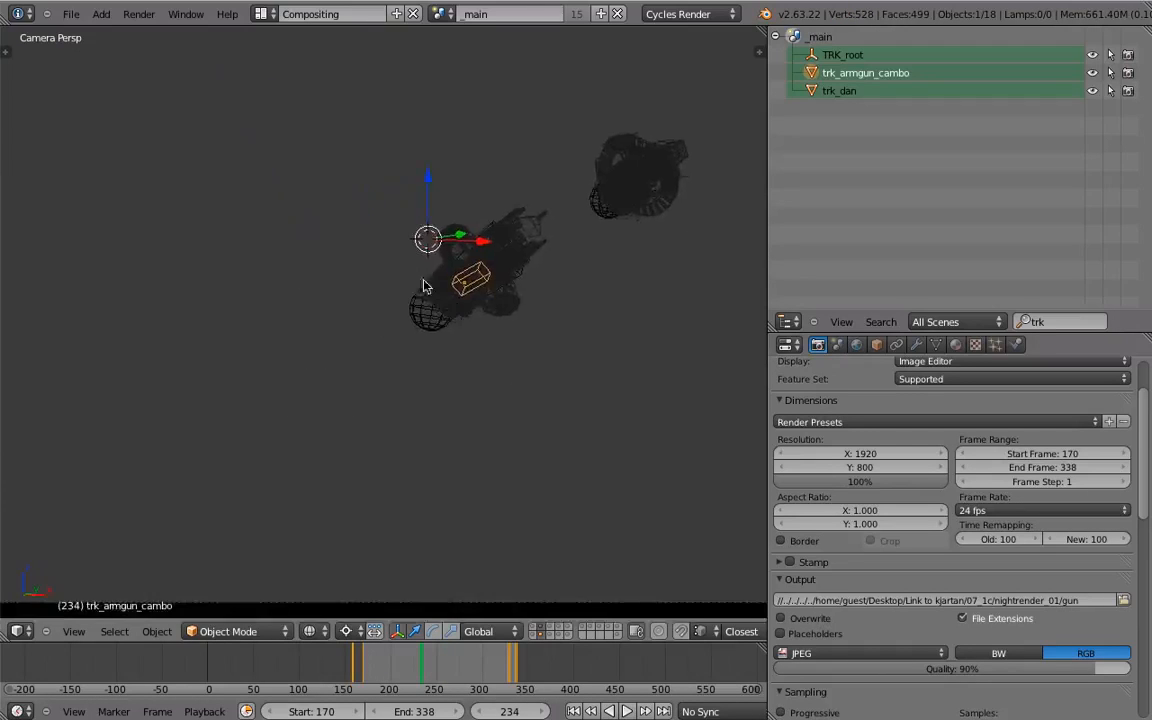
scroll(428, 288, up, 2)
shift+middle_drag(523, 297, 396, 388)
key(alt+a)
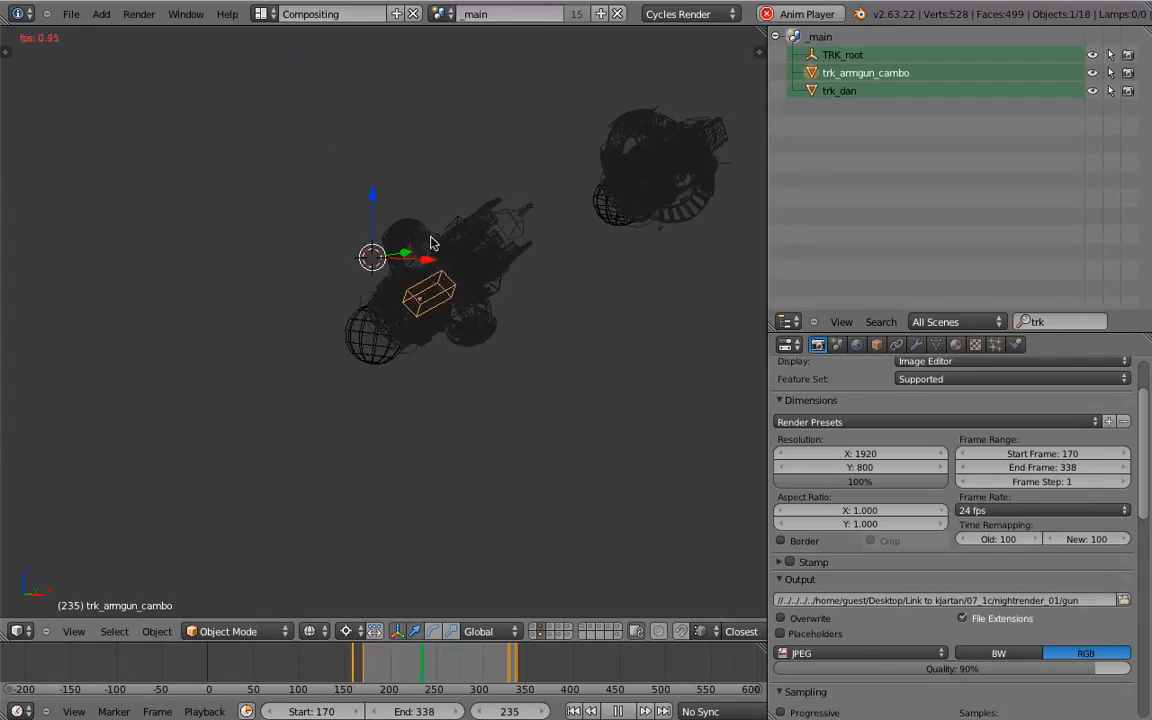
key(Escape)
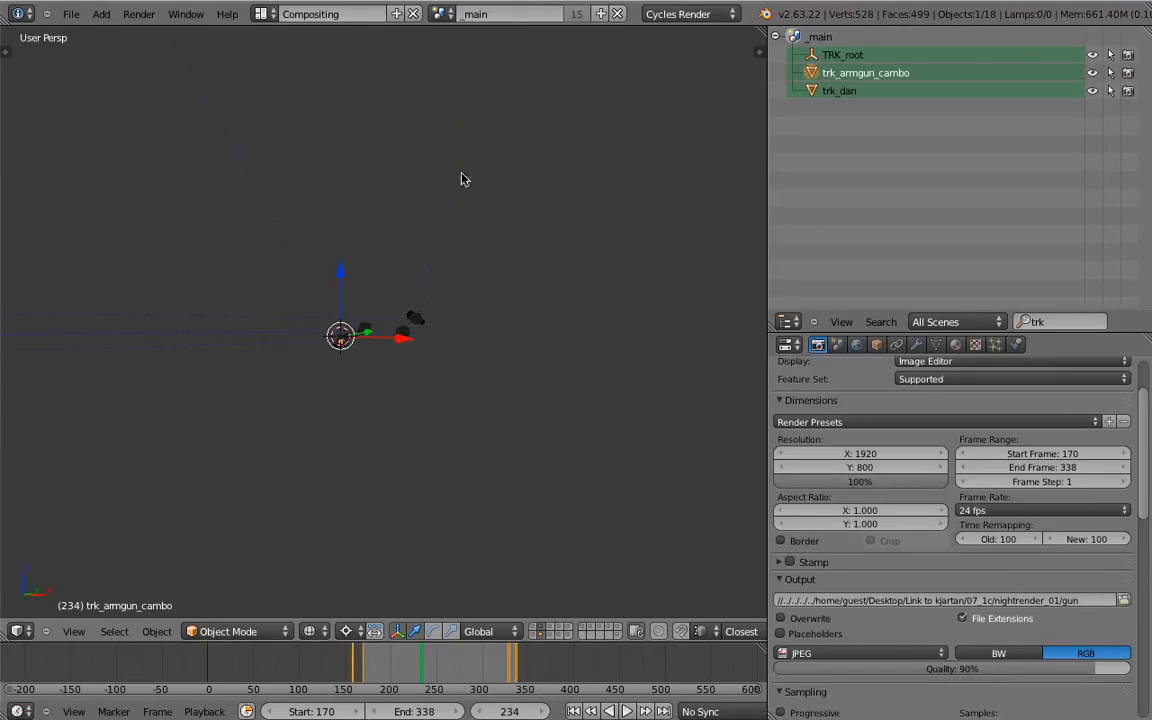
Examine the tracked arm gun from outside the camera, playing from frame 234 and scrubbing to frame 294.
middle_drag(365, 328, 309, 483)
scroll(418, 420, up, 1)
key(alt+a)
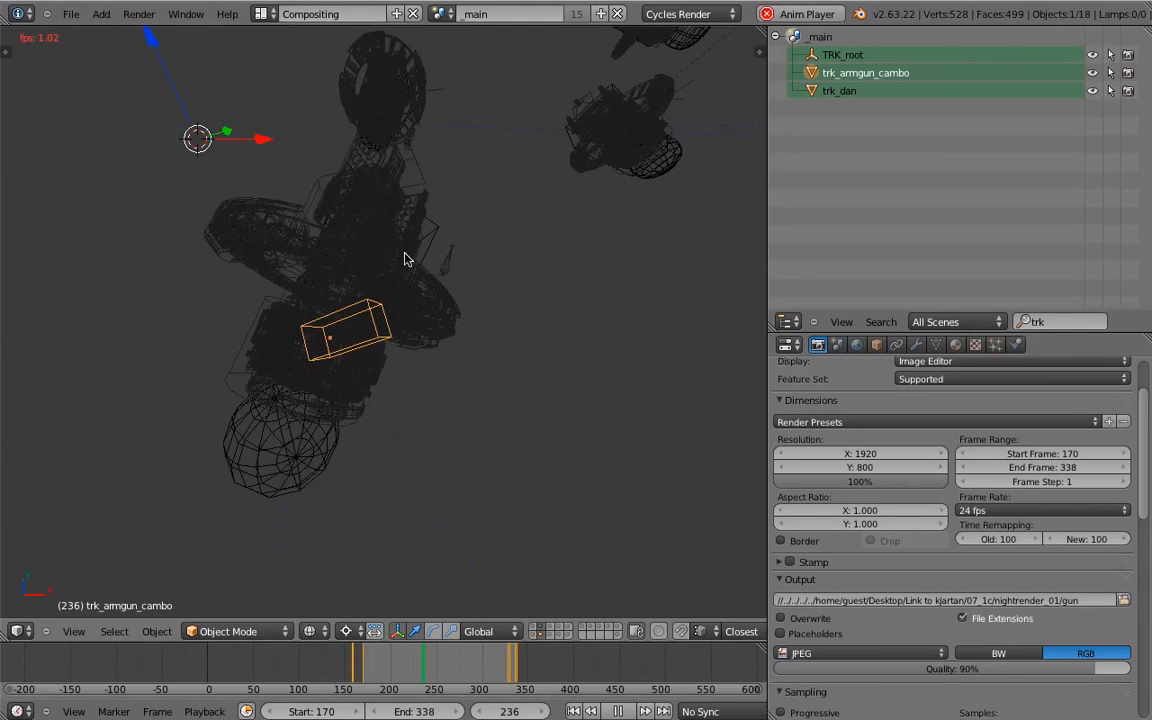
key(Escape)
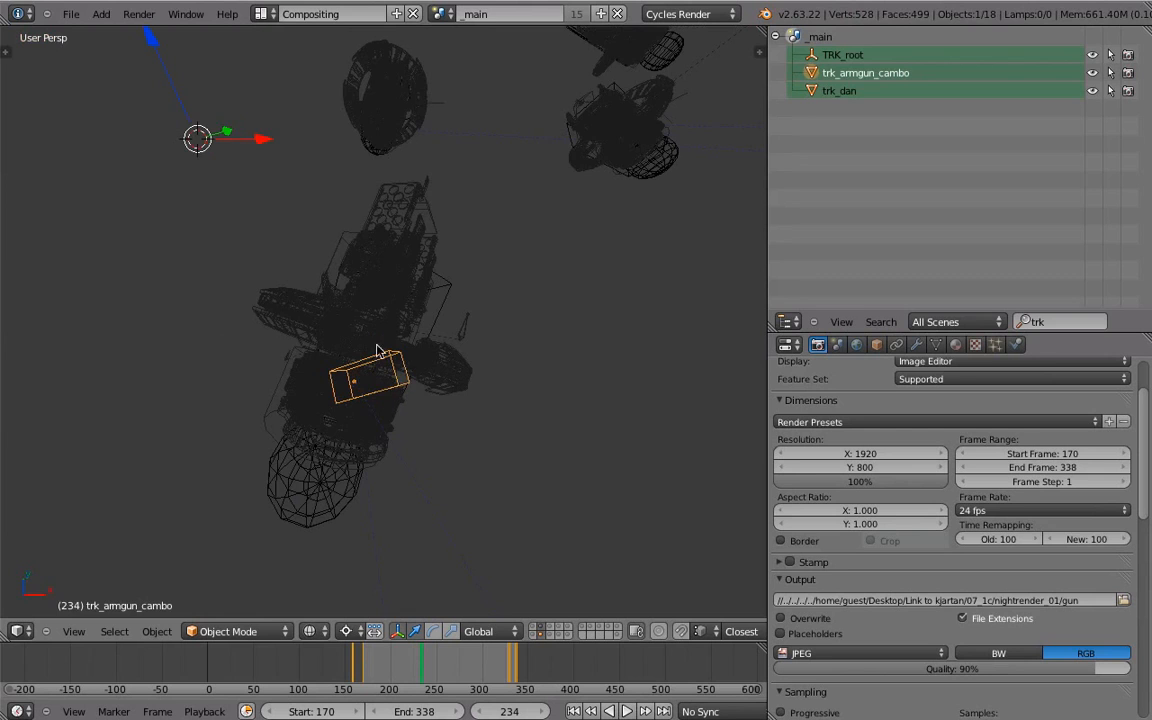
middle_drag(378, 350, 397, 389)
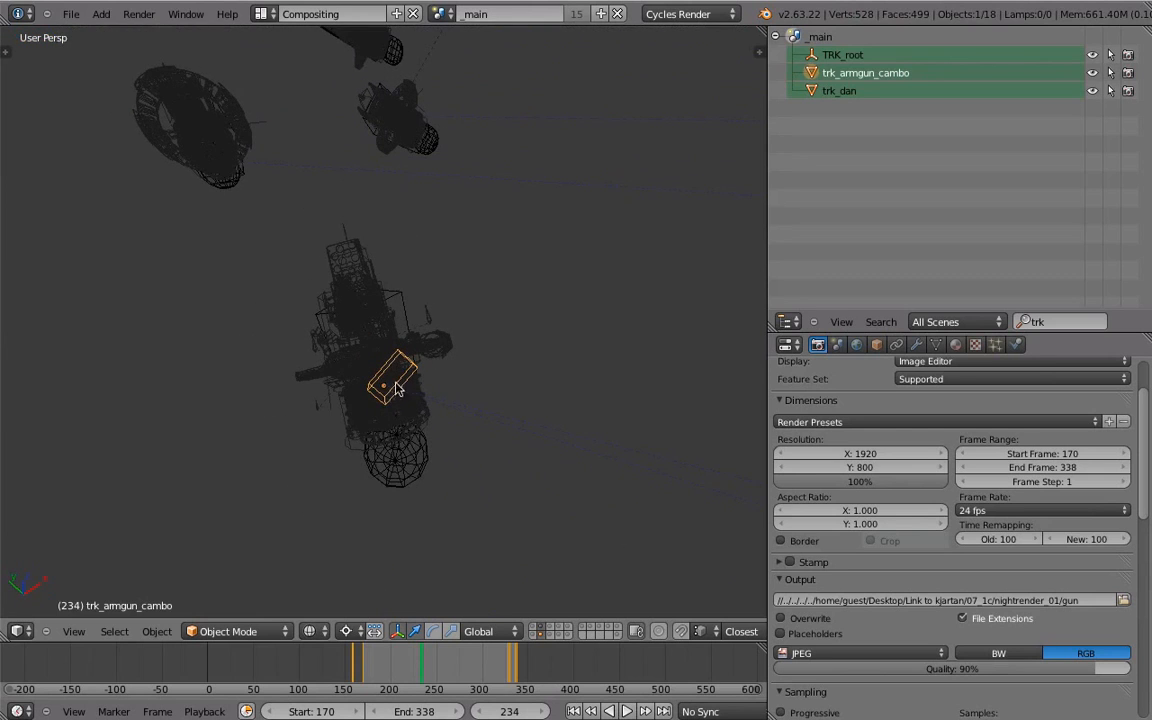
drag(366, 672, 475, 640)
scroll(567, 338, down, 5)
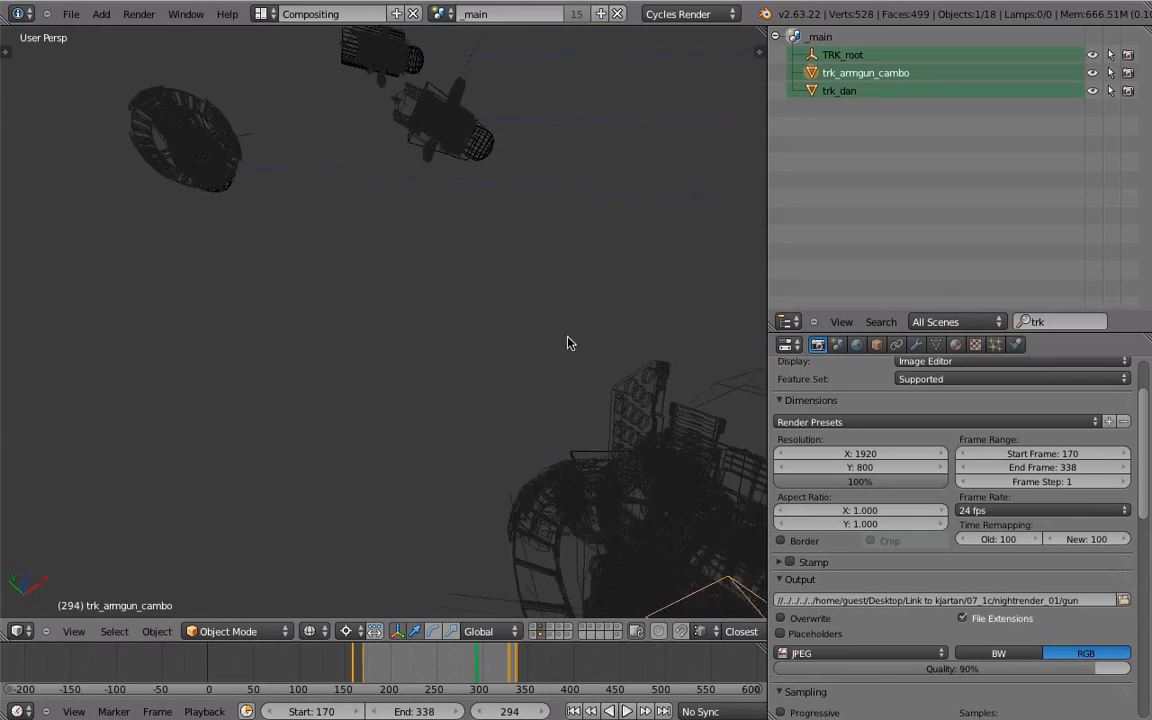
middle_drag(561, 362, 586, 311)
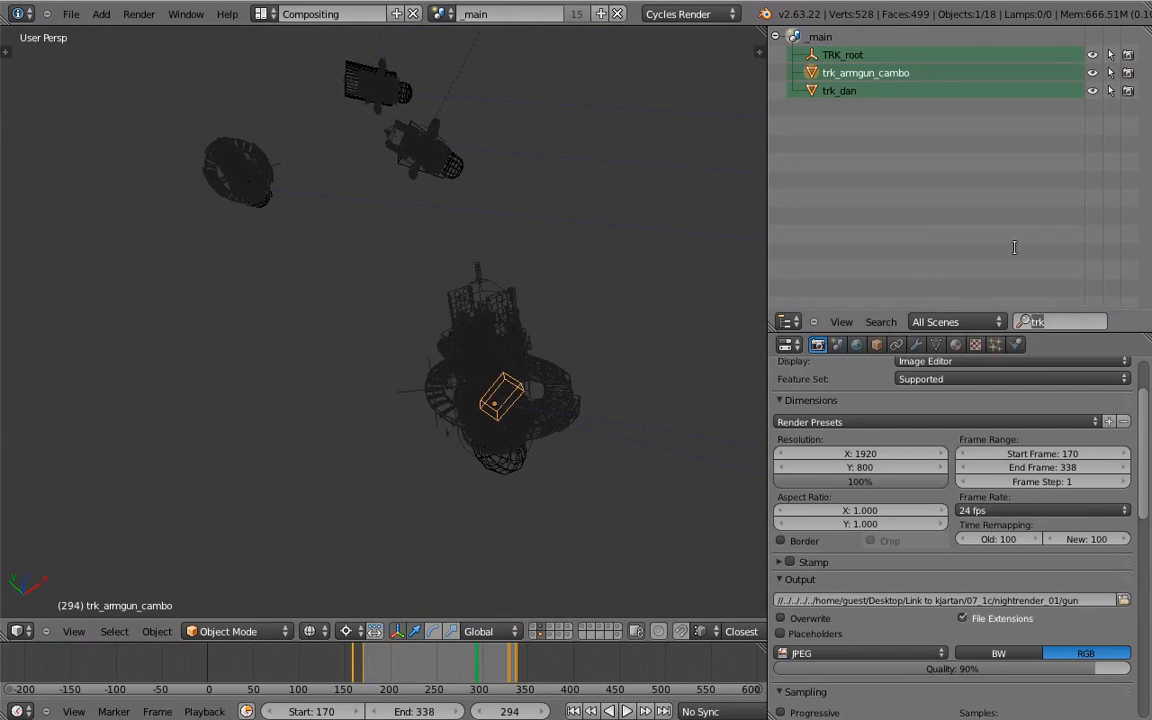
Filter the Outliner for "HLP", select HLP_armgun_cambo, and show its constraints.
text(HLP)
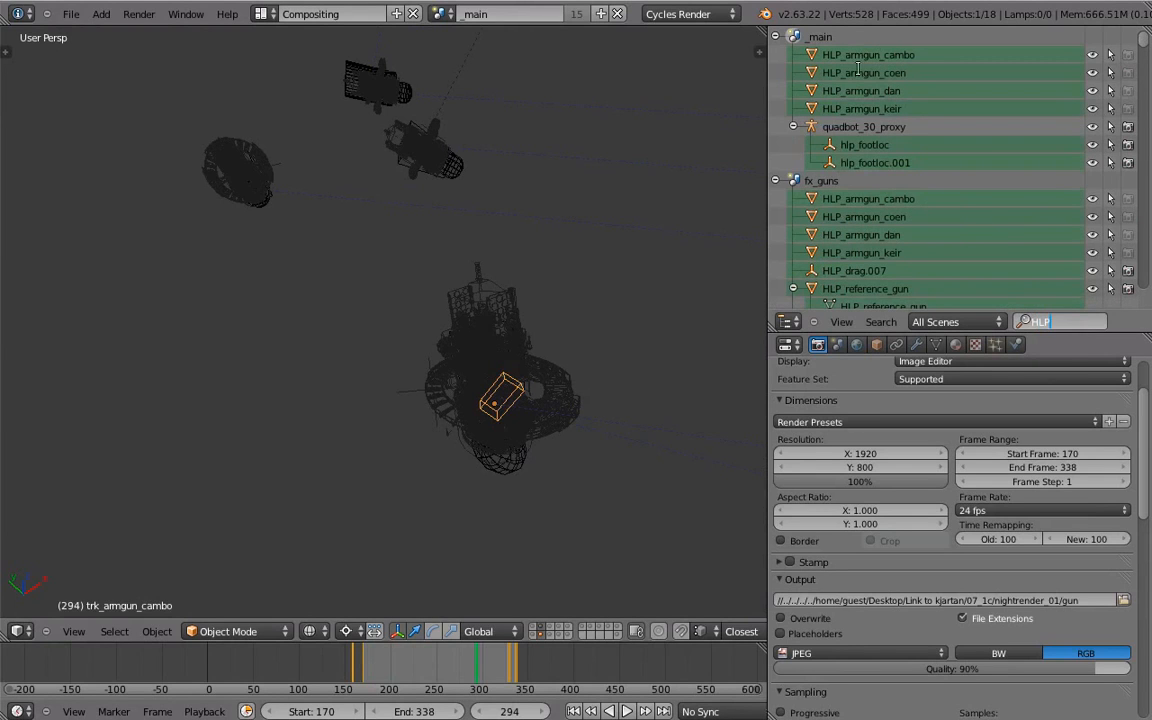
click(790, 55)
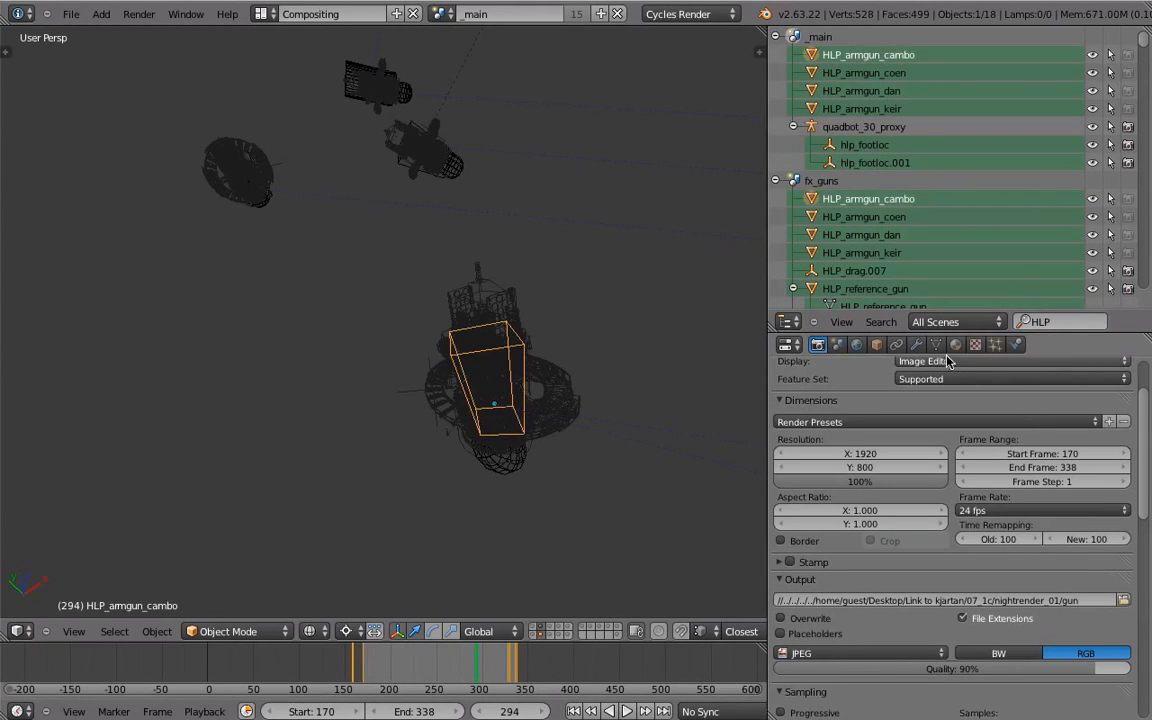
click(896, 344)
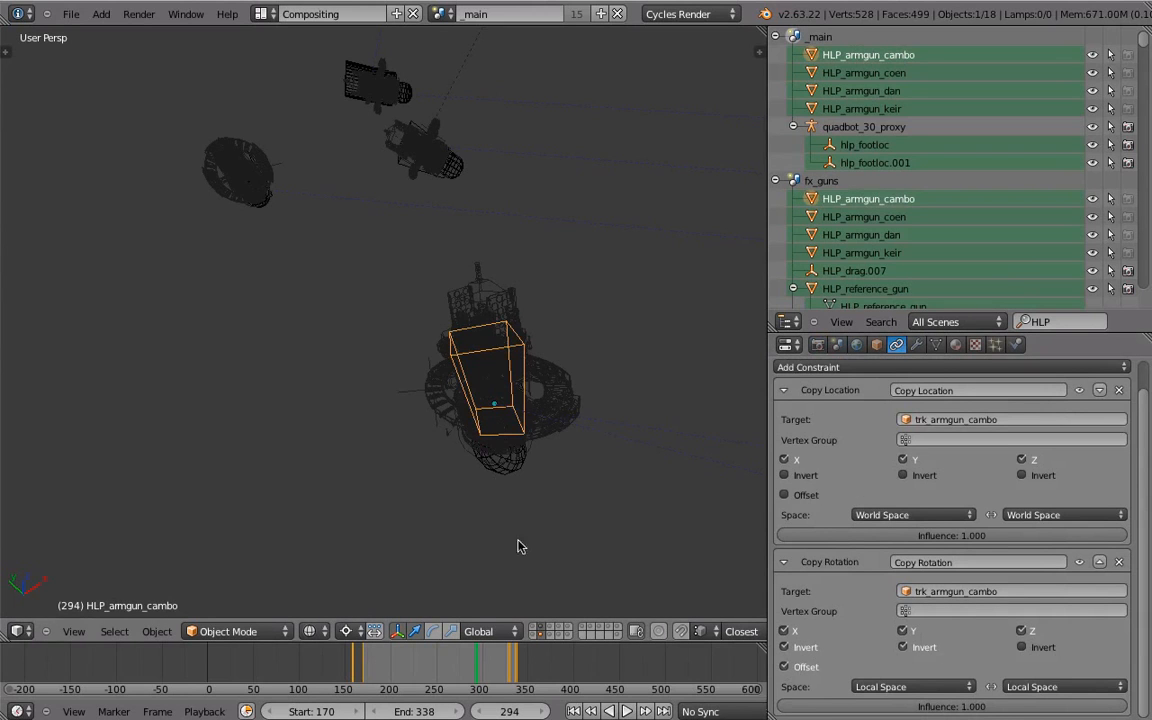
Scrub the timeline back to frame 191 and return to the camera view.
middle_drag(536, 446, 422, 434)
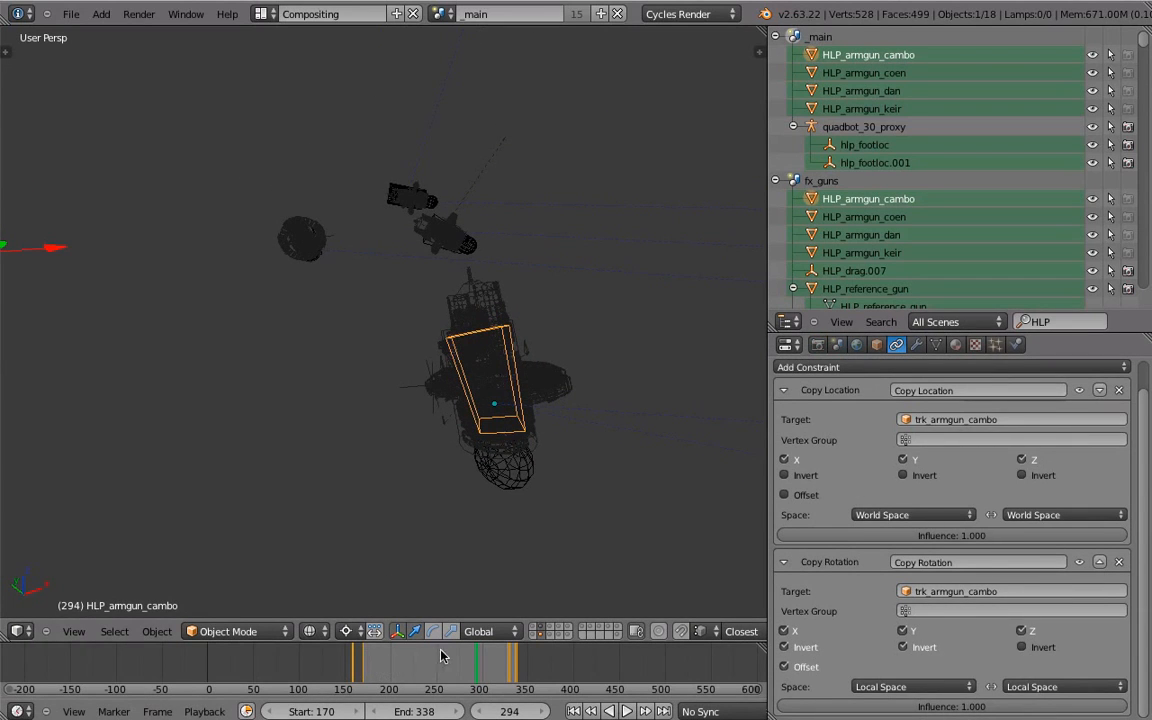
drag(441, 651, 439, 657)
drag(440, 605, 447, 249)
key(KP_0)
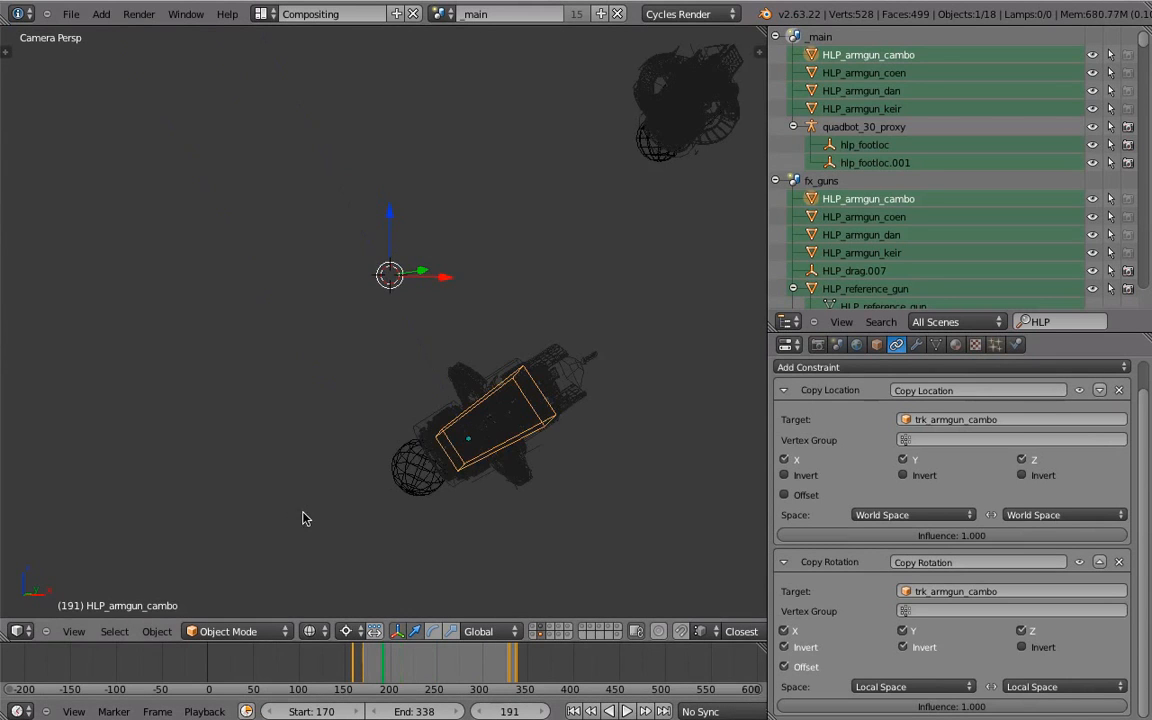
Select the sphere at the arm gun's front end and switch back to solid shading for a close view.
right_click(388, 452)
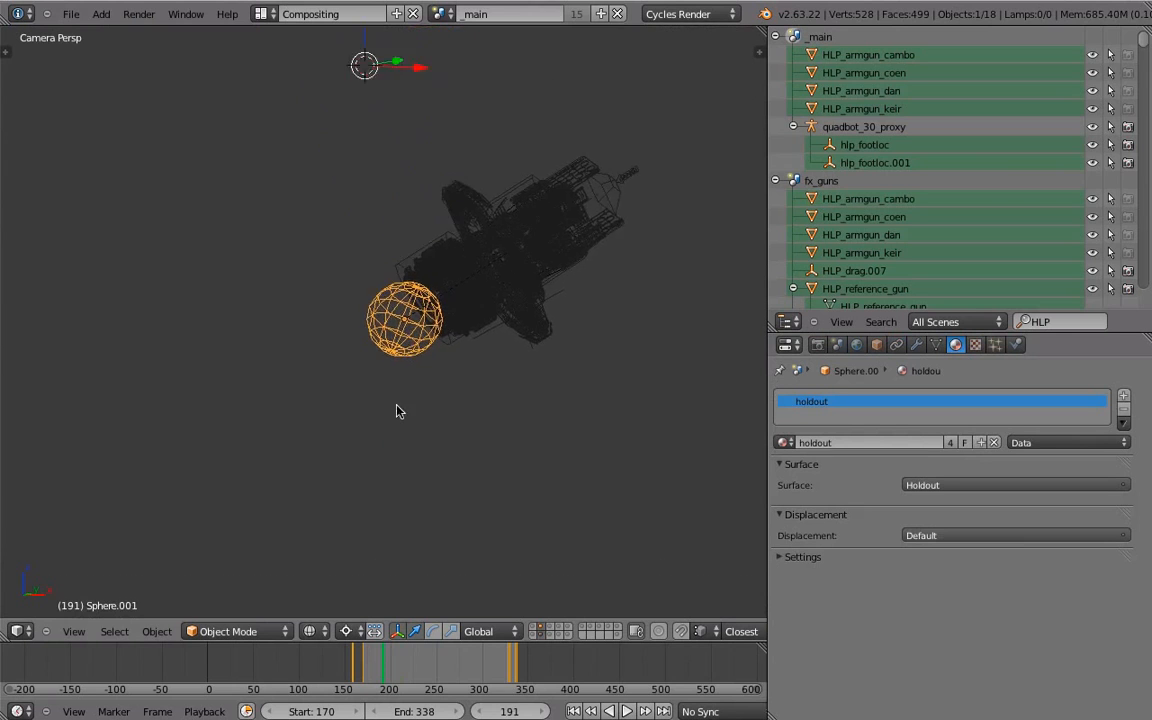
key(z)
scroll(417, 553, up, 5)
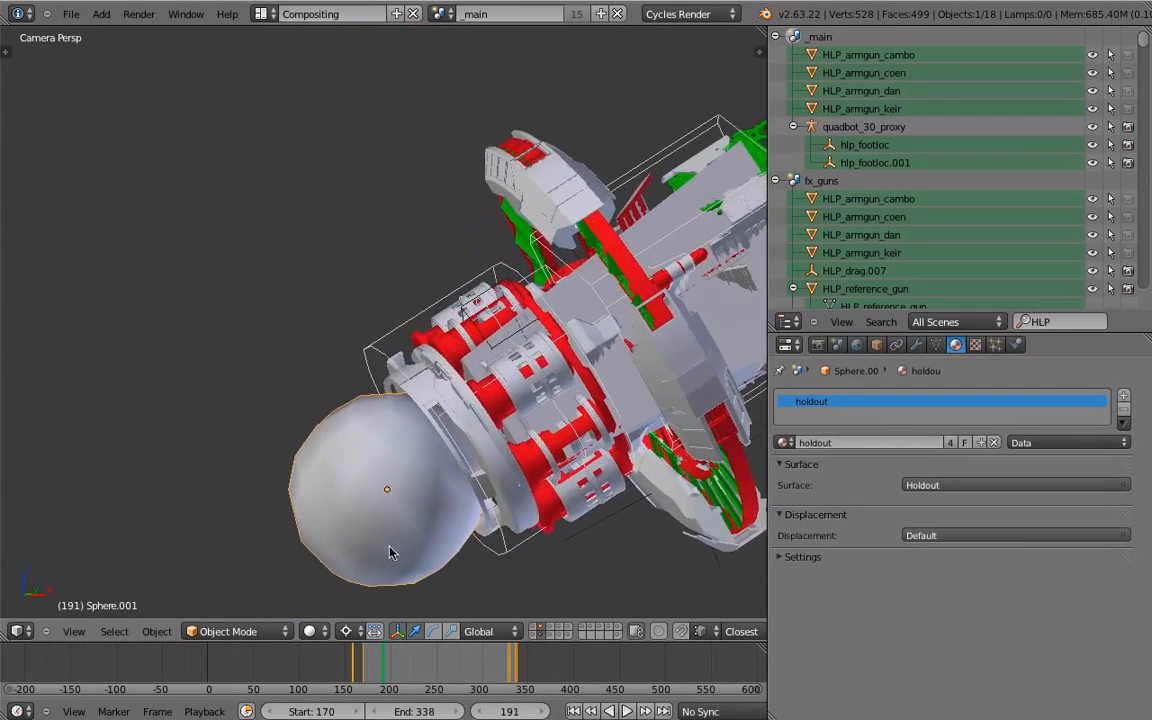
Hide the holdout sphere to examine the gun's open front end, and unhide it again.
key(h)
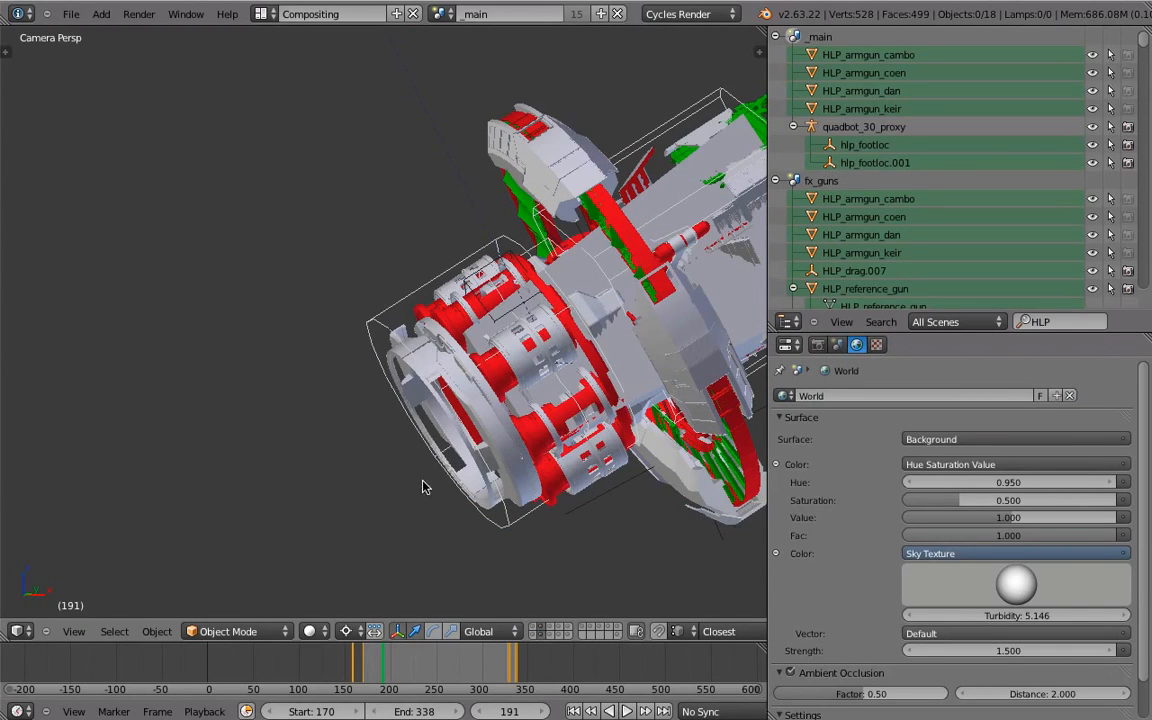
key(alt+h)
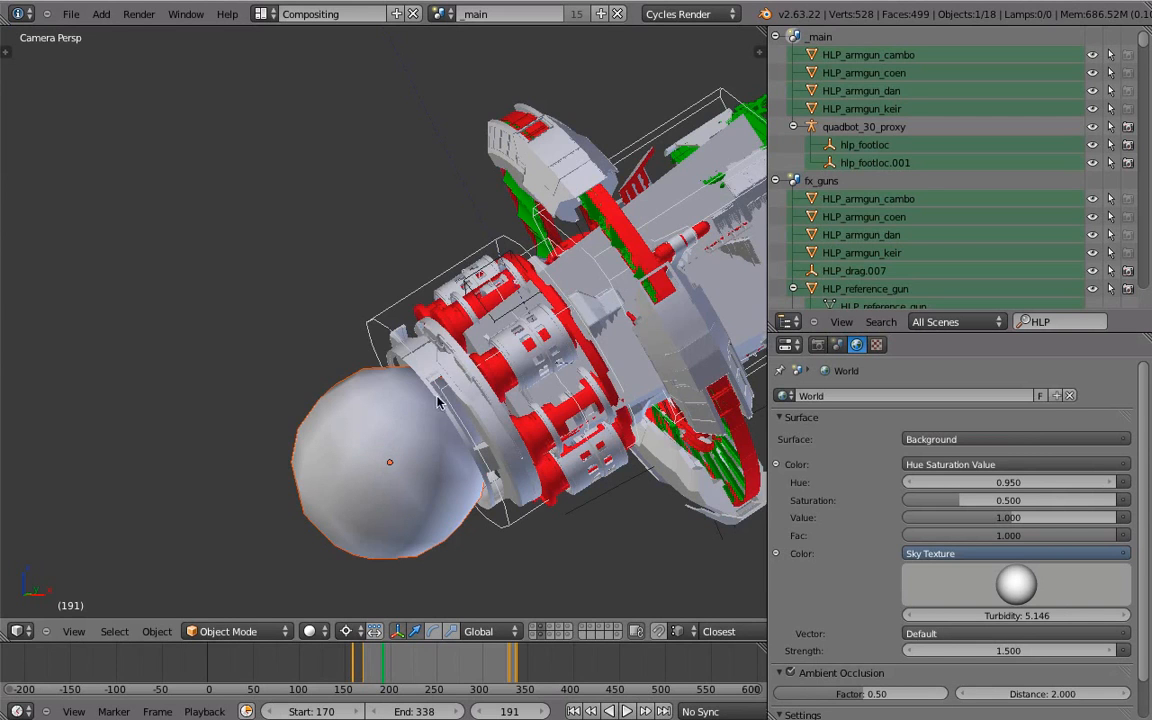
scroll(437, 400, down, 8)
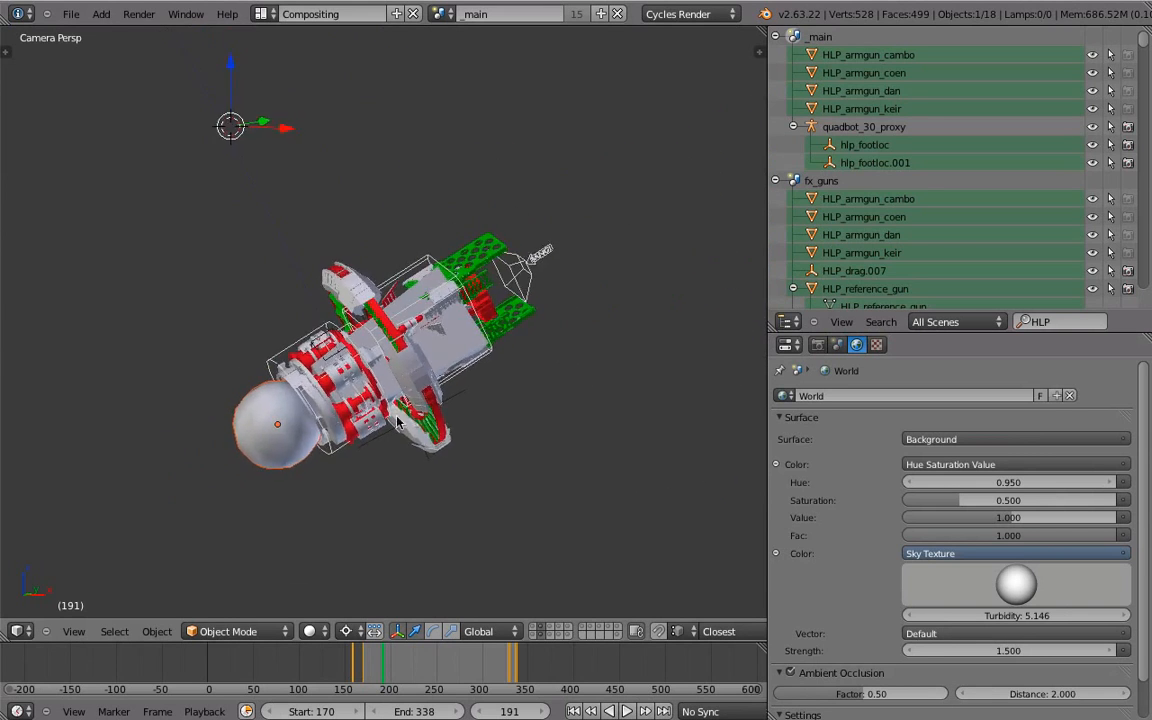
scroll(397, 422, down, 4)
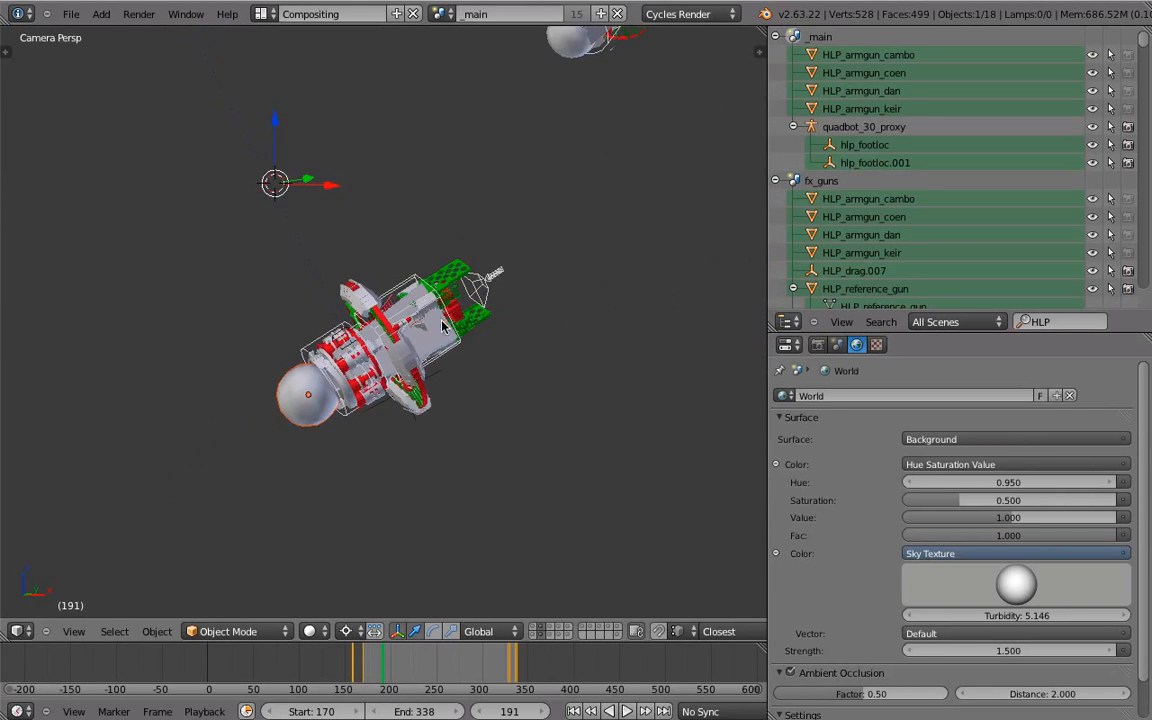
Show the _main scene's layers one after another in the camera view, finishing with the corridor set.
click(533, 628)
scroll(505, 515, down, 10)
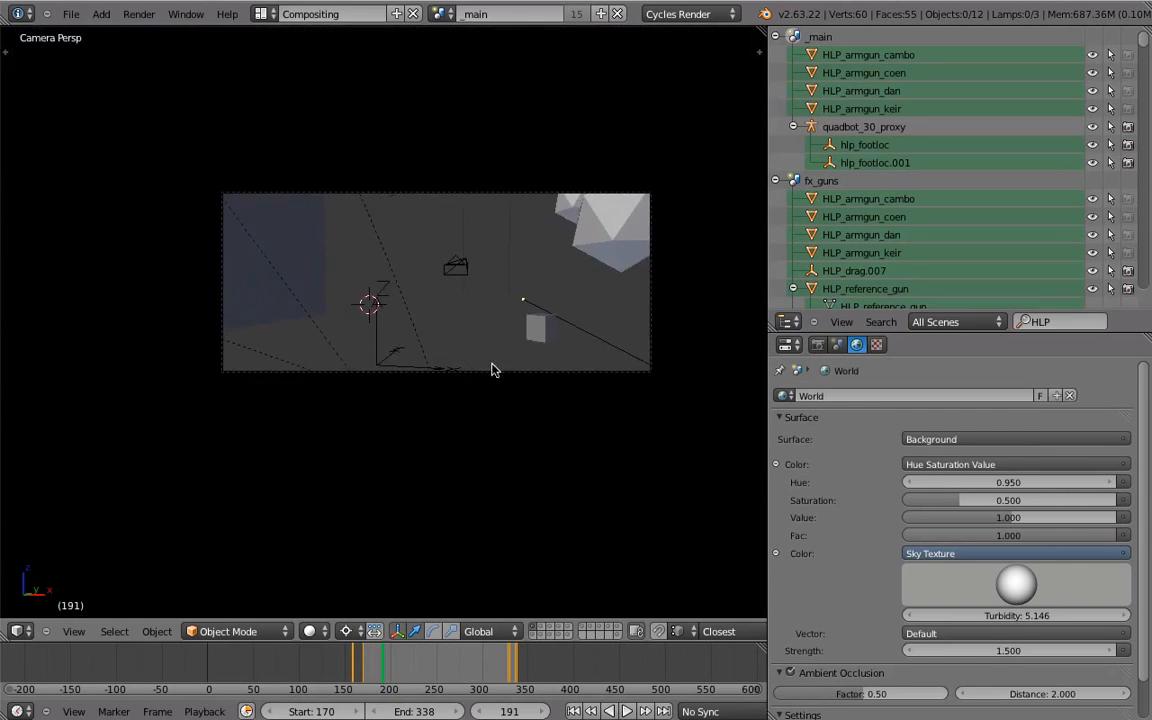
click(545, 629)
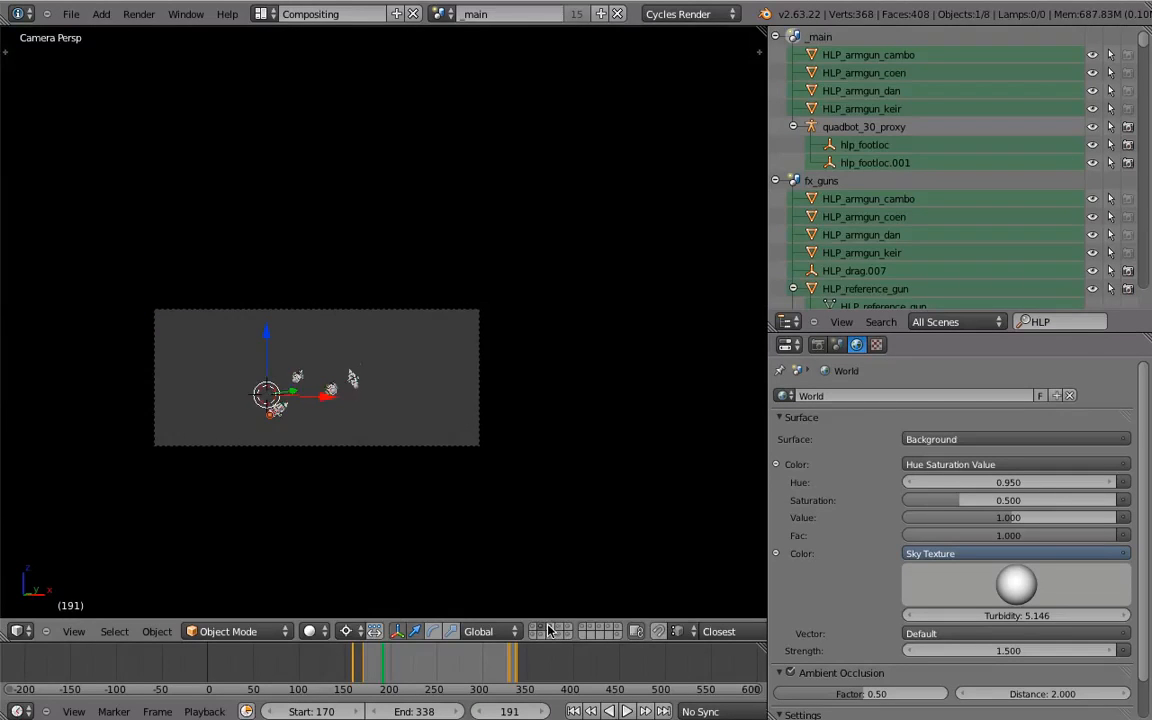
click(548, 629)
shift+middle_drag(368, 480, 453, 469)
ctrl+middle_drag(453, 469, 462, 550)
click(560, 627)
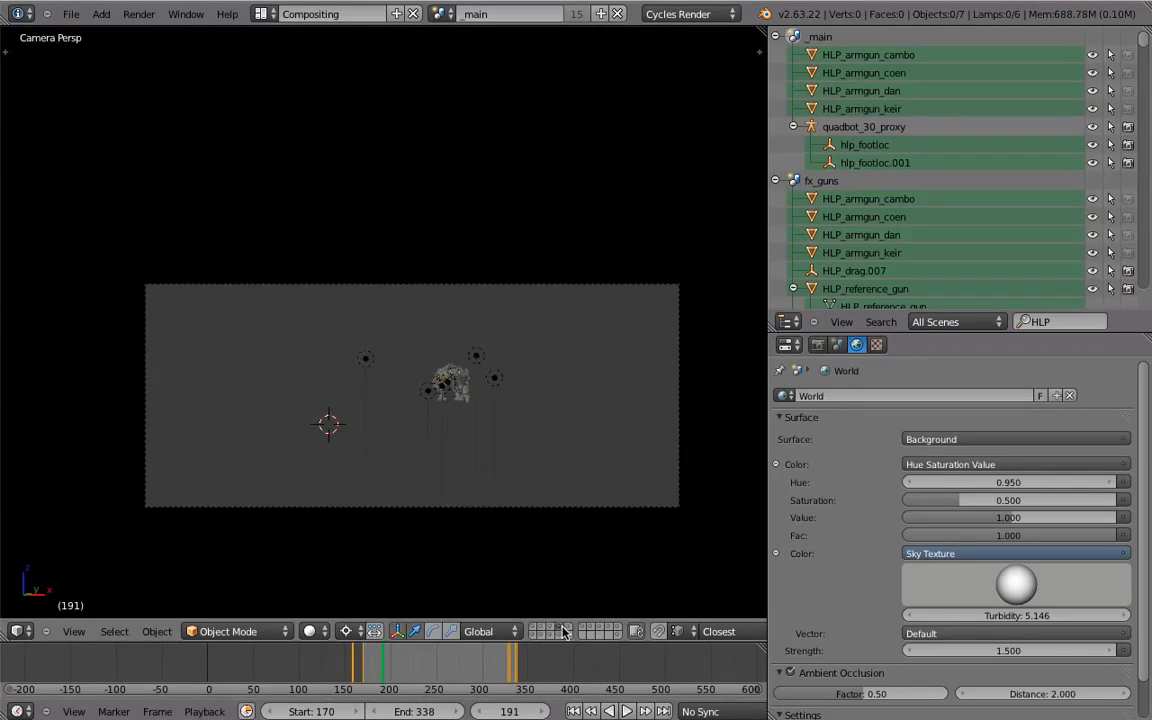
click(588, 634)
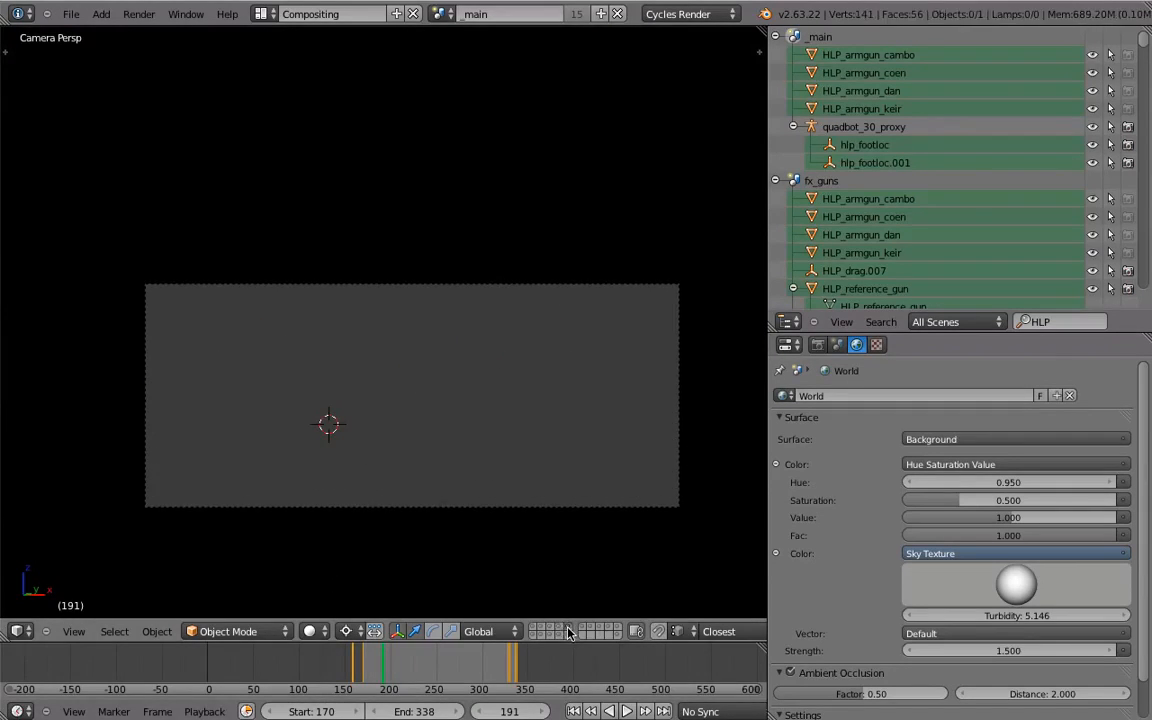
click(584, 629)
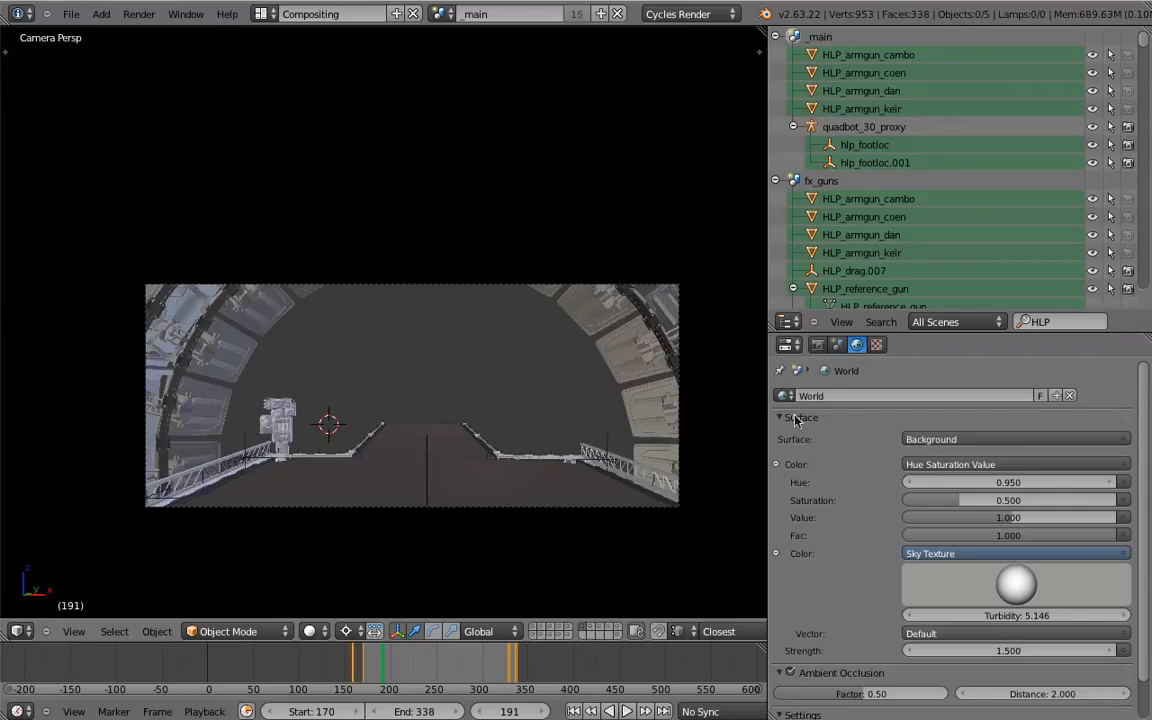
Show the render layer settings of the _main scene, select the forground layer, and look through the remaining layers.
click(818, 345)
scroll(828, 530, down, 12)
click(836, 457)
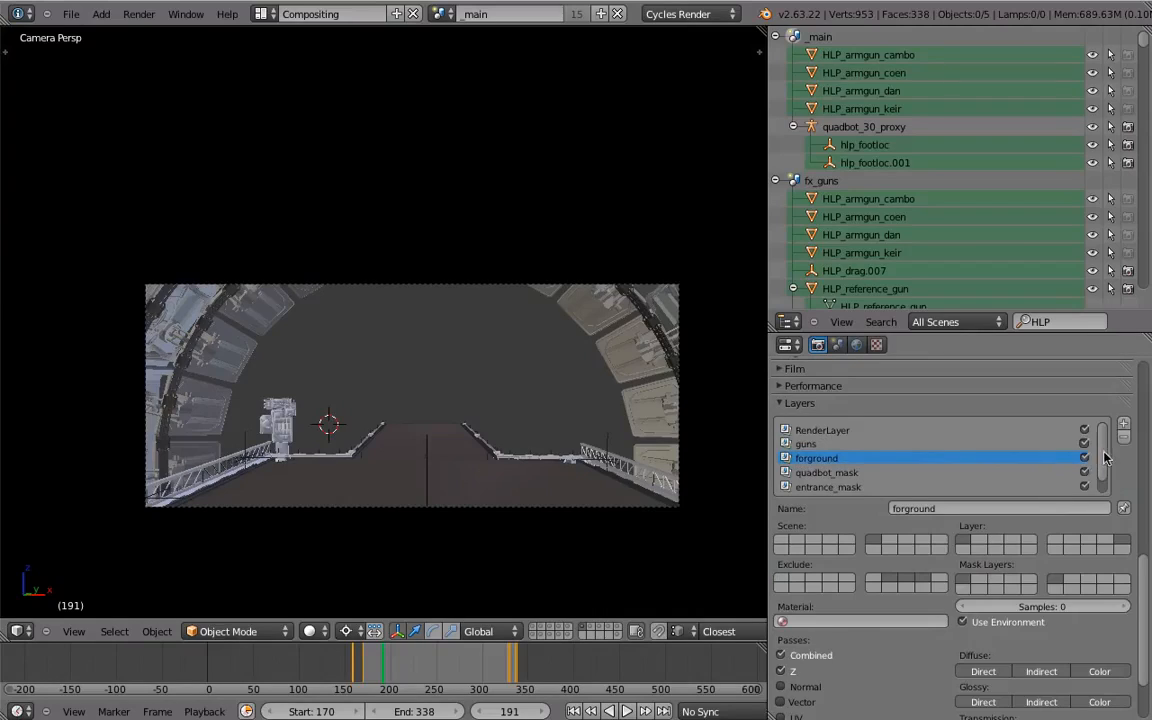
scroll(1104, 457, down, 1)
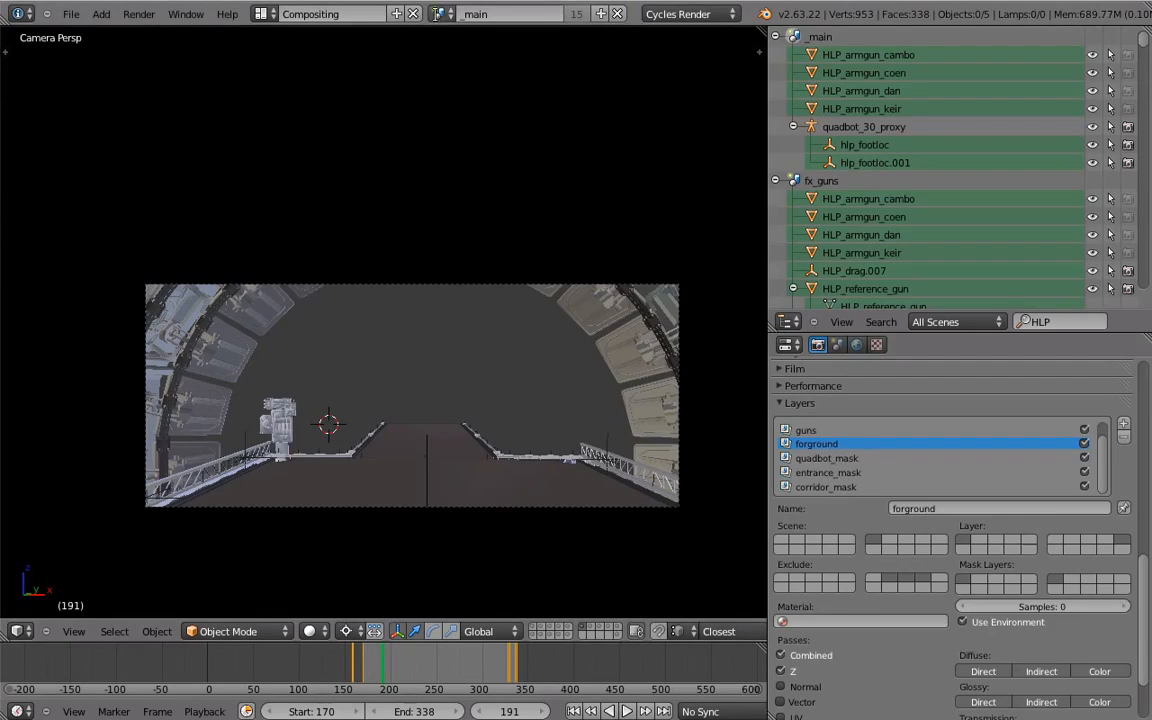
Switch to the fx_guns scene and scrub its particle and smoke setup back to frame 208 in a close camera view.
click(440, 14)
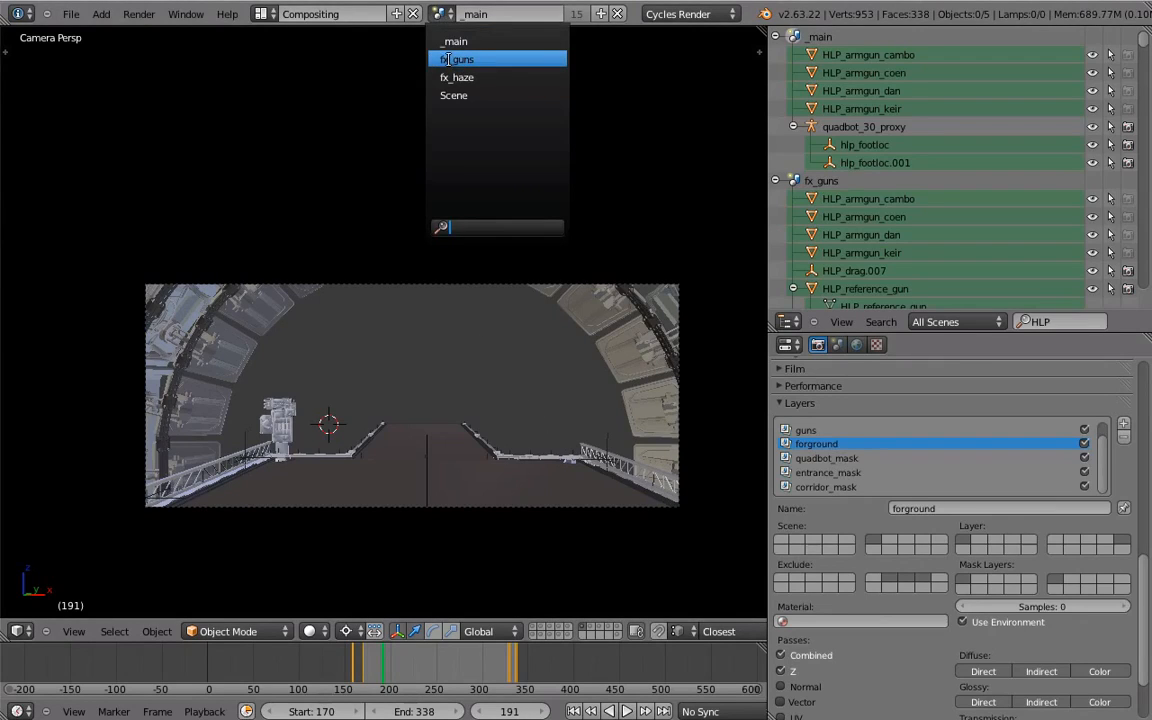
click(456, 59)
scroll(430, 420, up, 5)
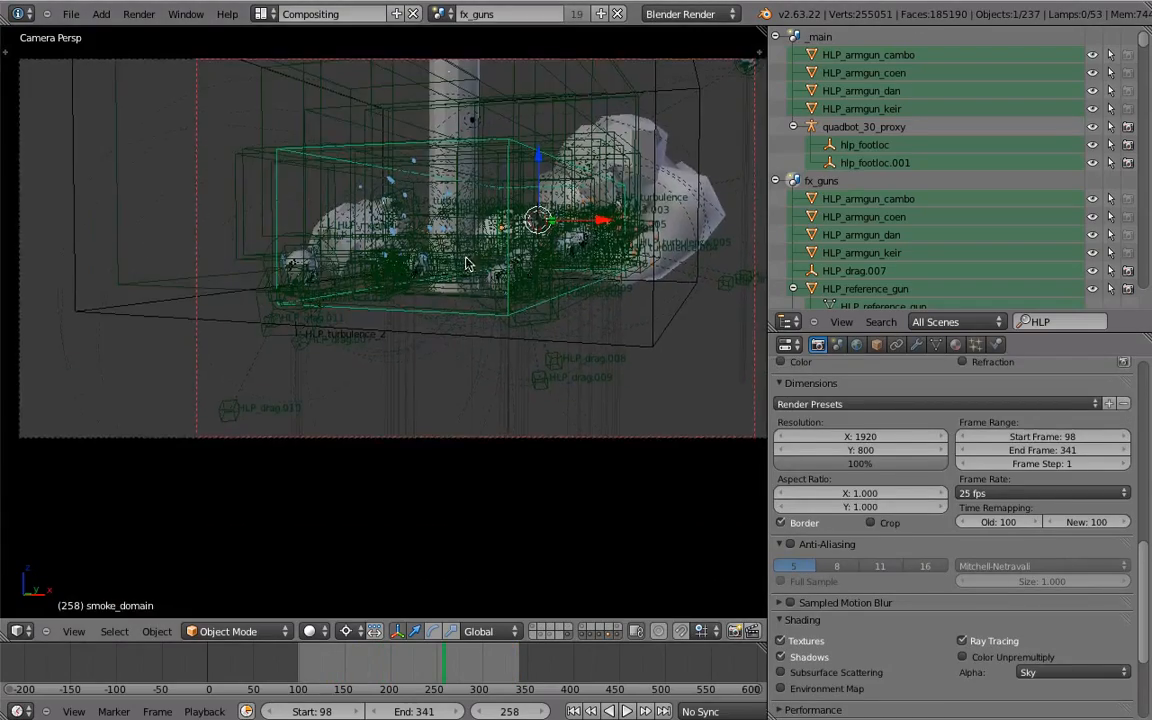
scroll(411, 398, up, 2)
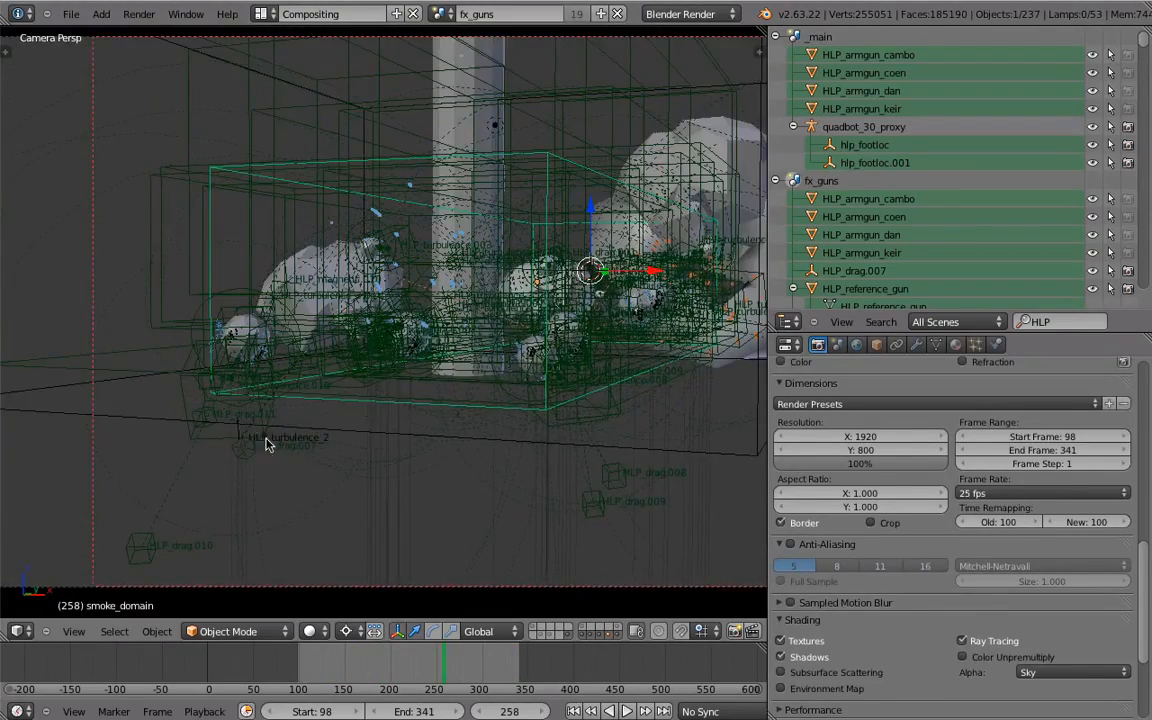
scroll(265, 444, up, 5)
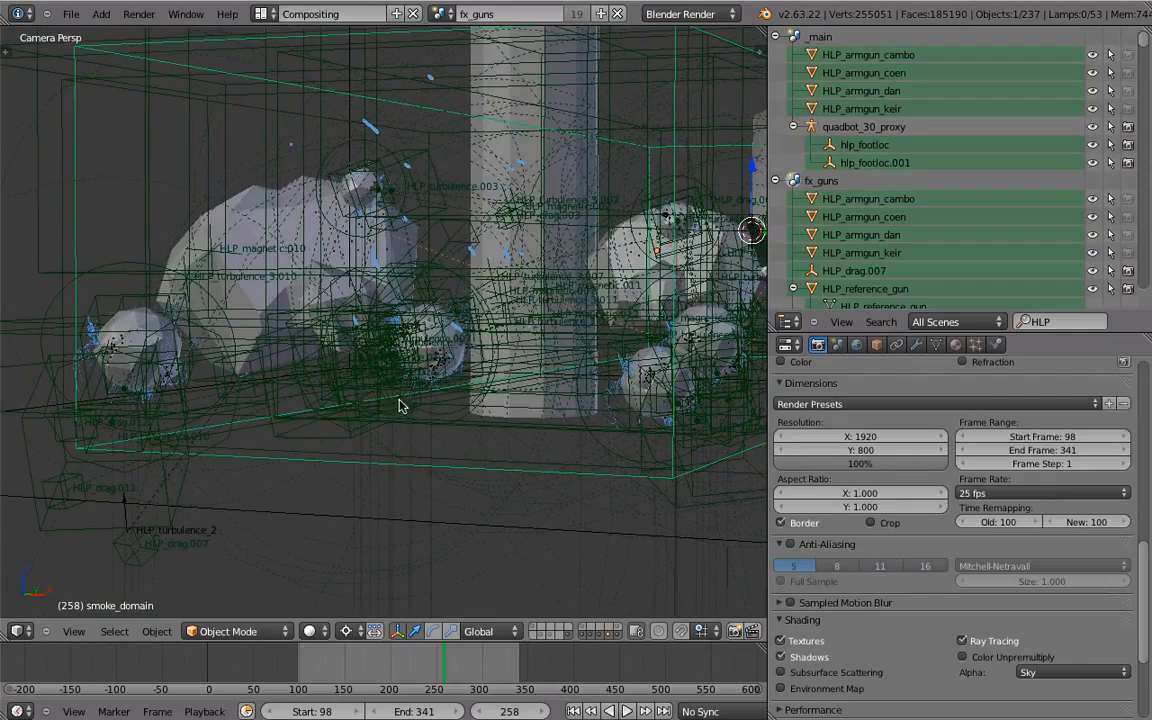
drag(330, 661, 472, 655)
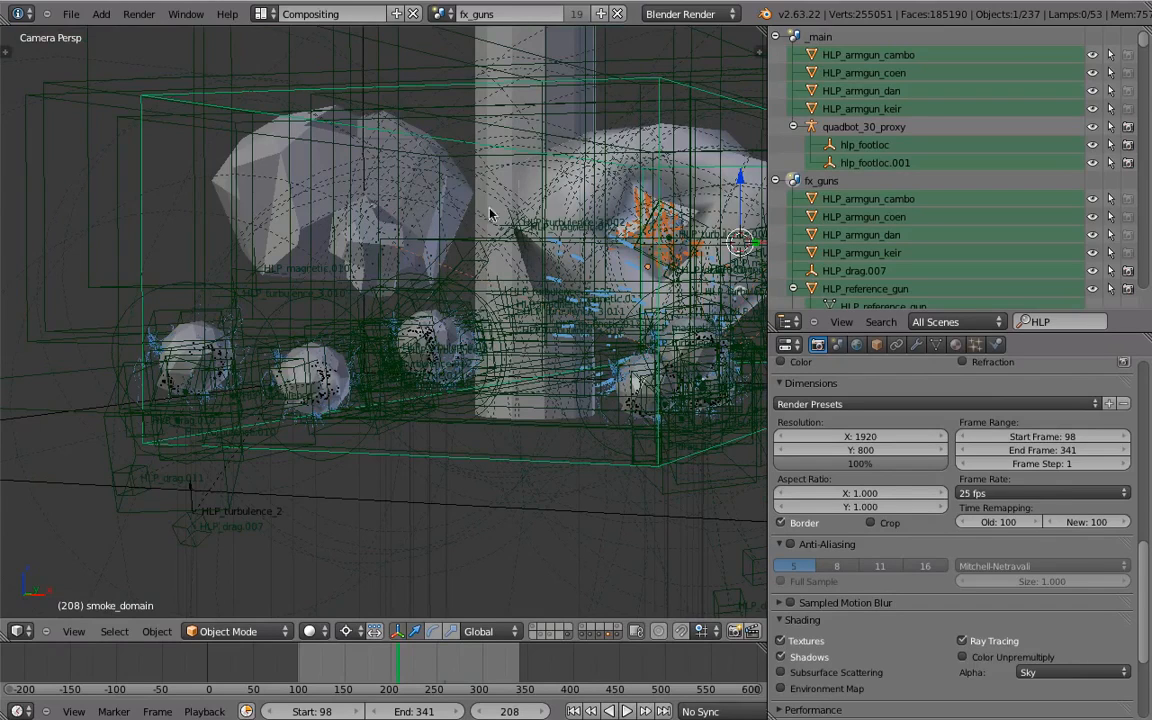
Examine the gun effects from outside the camera, select the faceted mesh beside the smoke domain, and scrub to frame 247.
scroll(634, 276, down, 2)
shift+middle_drag(734, 162, 596, 194)
middle_drag(683, 183, 534, 284)
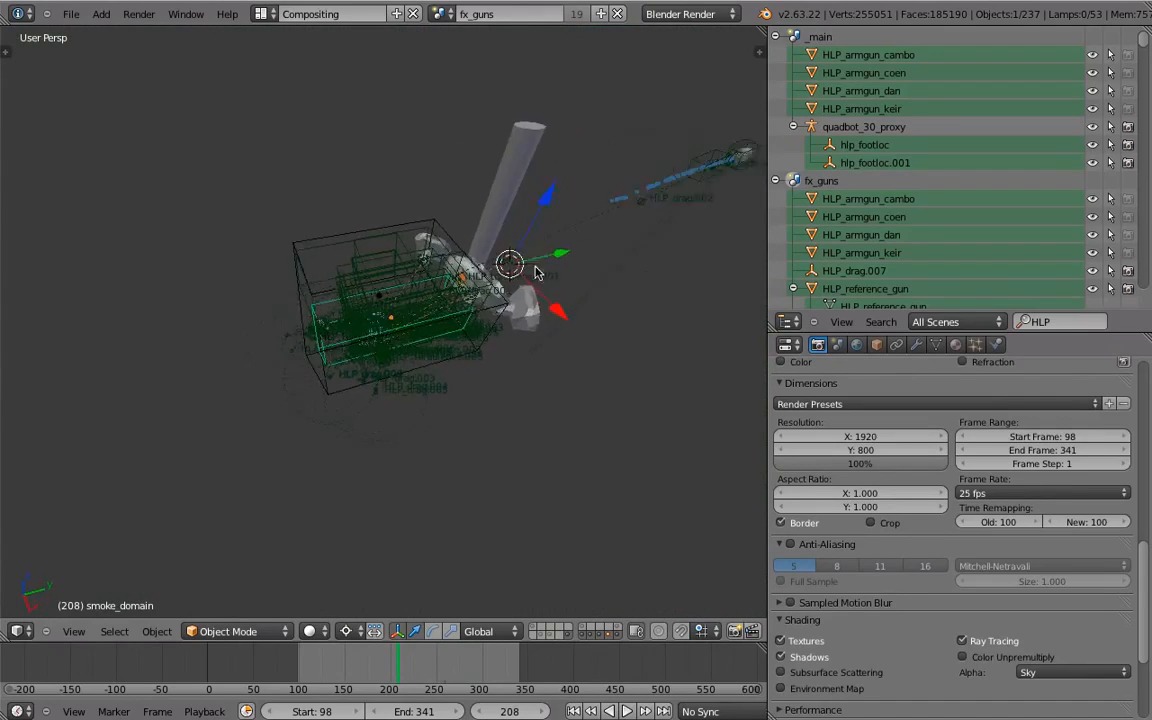
ctrl+middle_drag(527, 362, 468, 604)
right_click(513, 332)
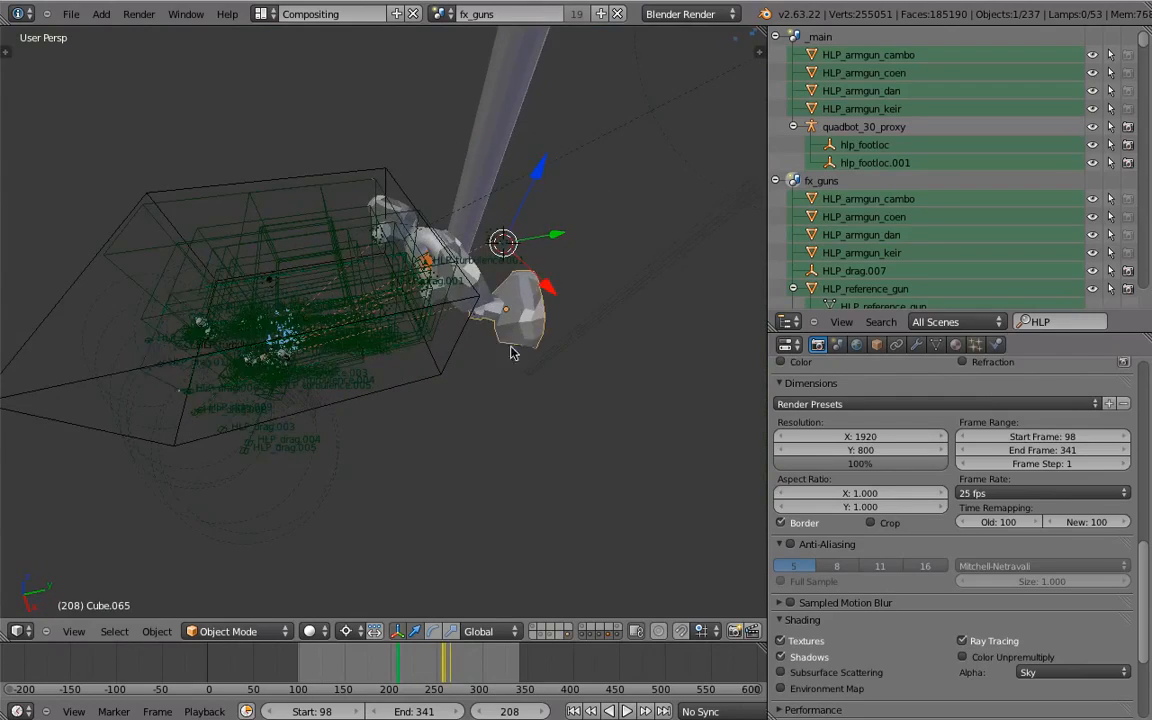
middle_drag(512, 352, 523, 342)
middle_drag(541, 289, 549, 350)
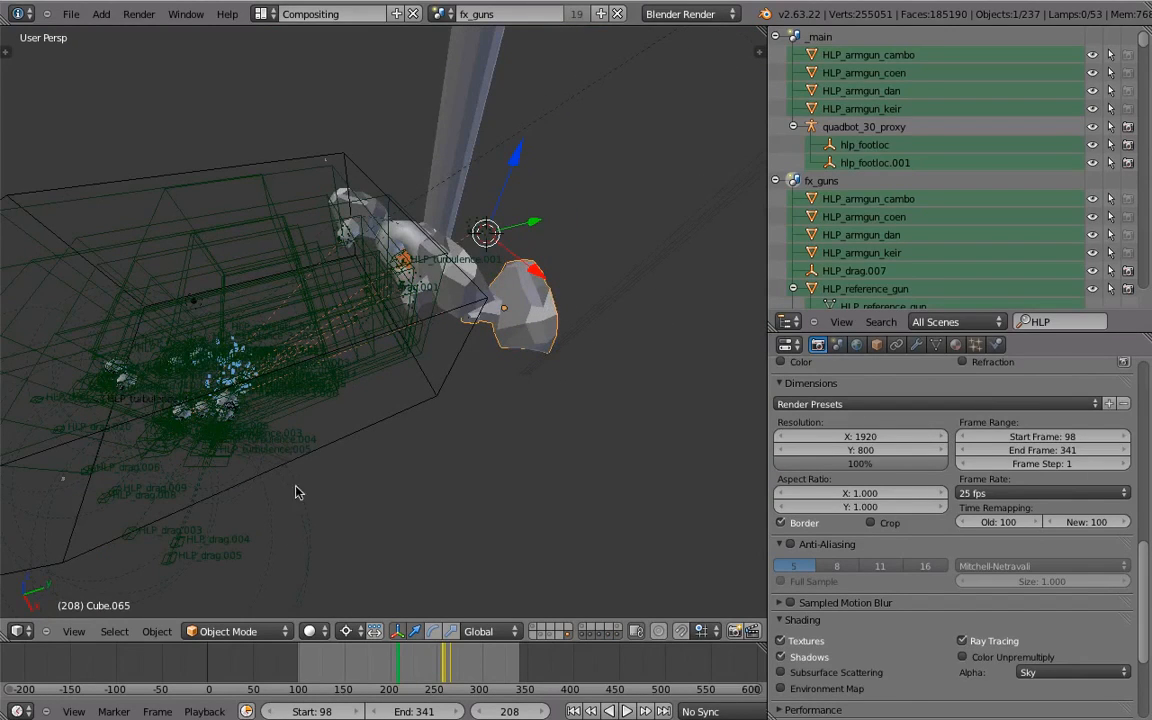
drag(386, 663, 425, 600)
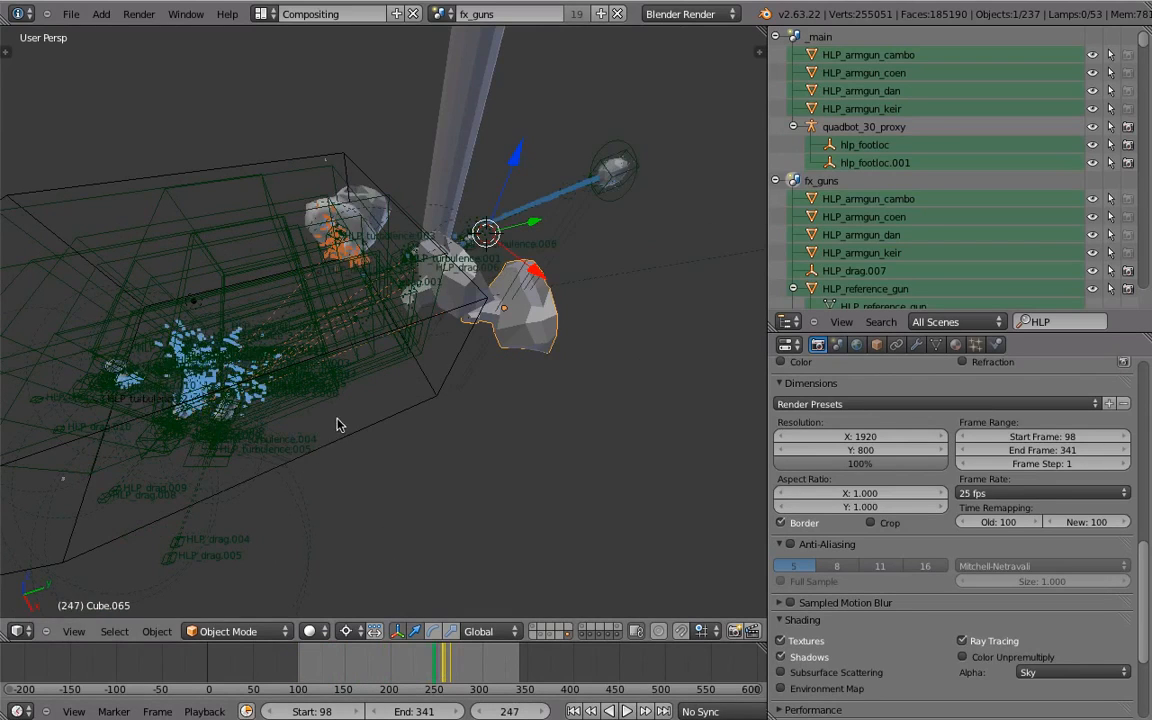
middle_drag(337, 424, 326, 318)
Switch to the fx_haze scene and examine its plates, corridor and surrounding set from several angles.
click(438, 13)
click(457, 77)
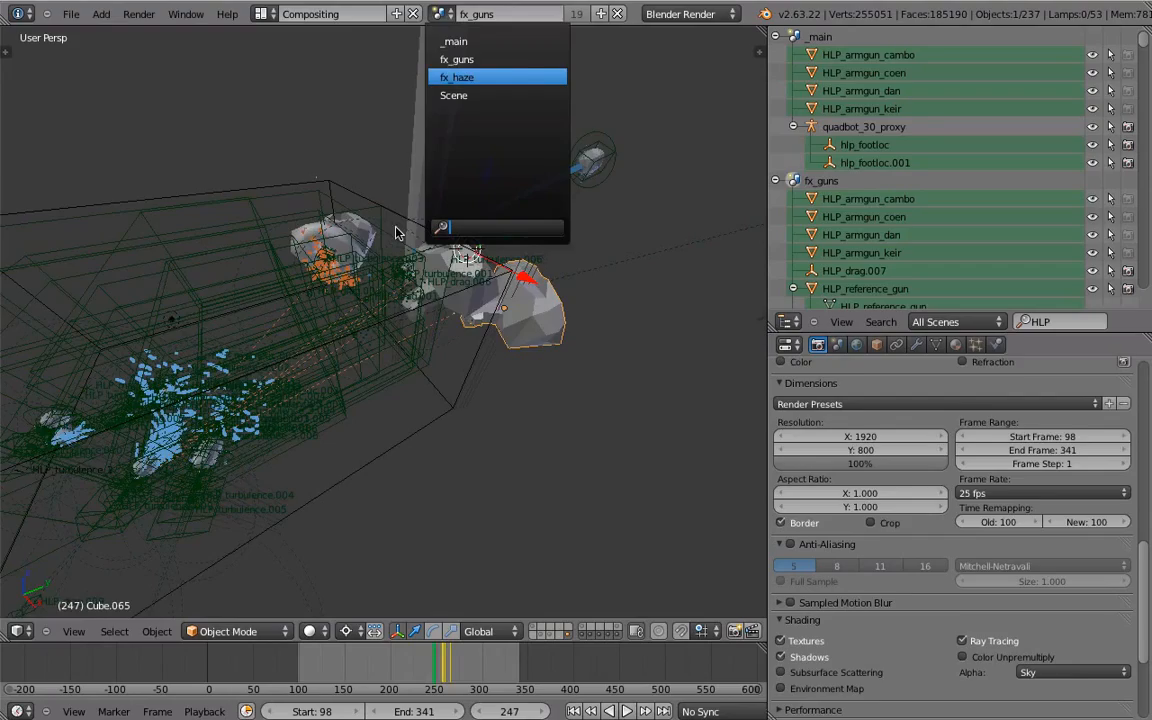
middle_drag(440, 318, 478, 436)
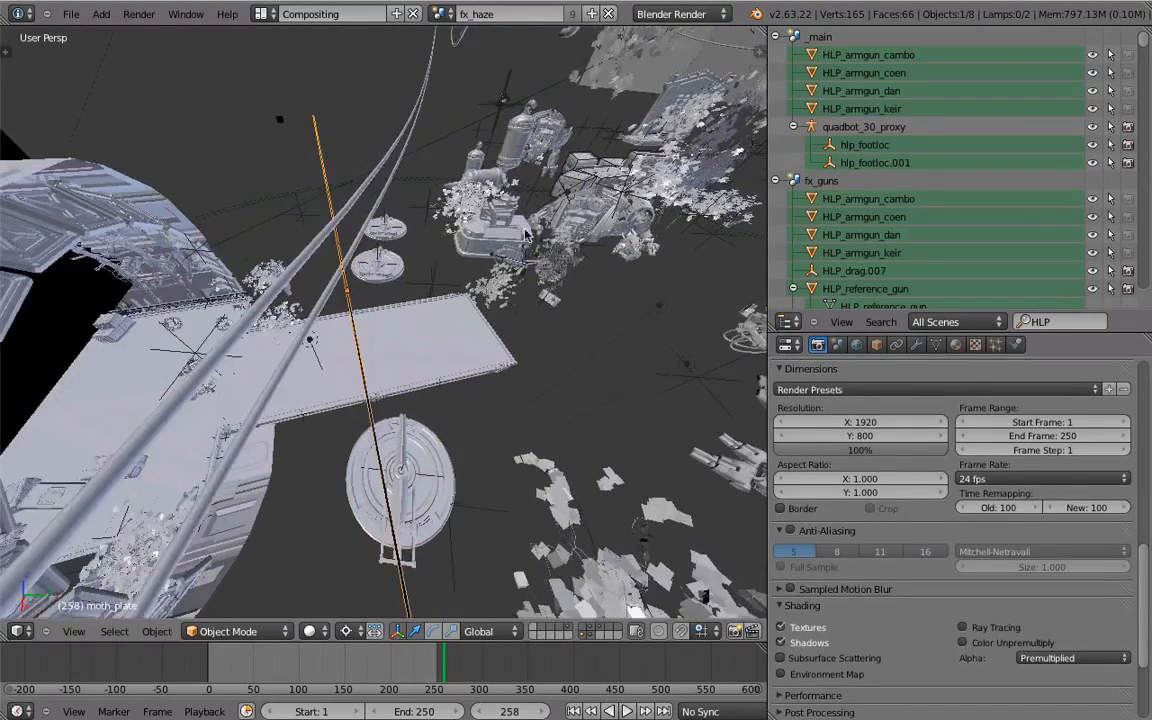
middle_drag(525, 233, 612, 119)
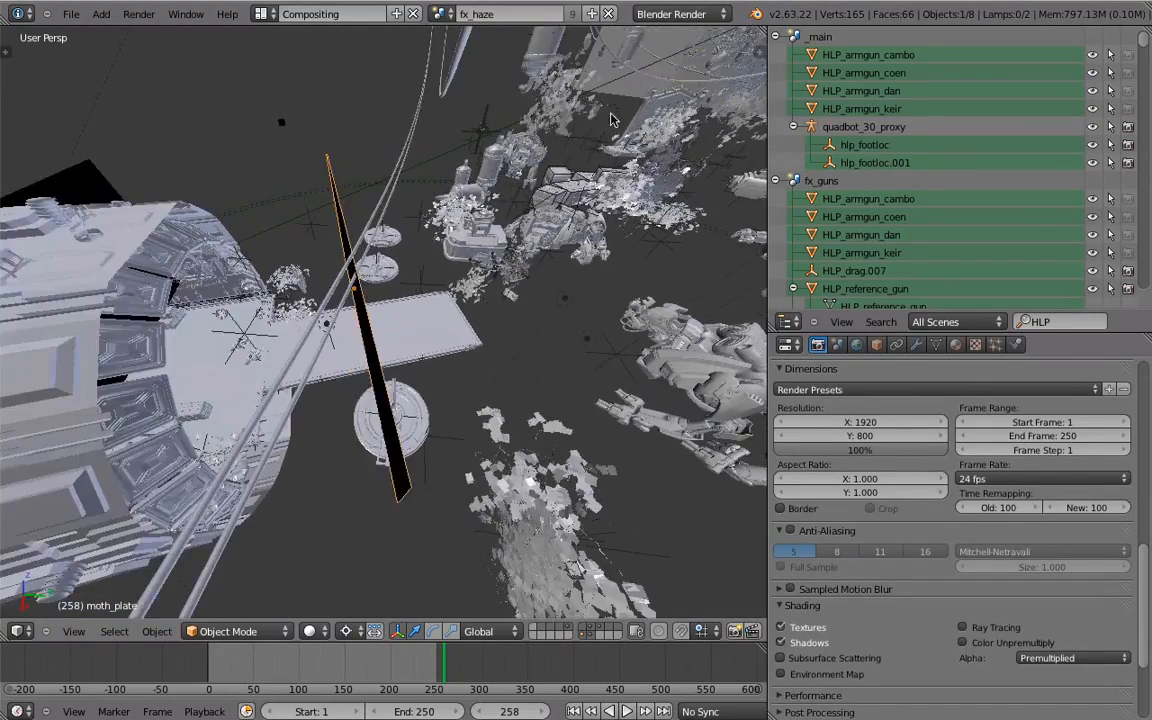
scroll(540, 332, down, 7)
shift+middle_drag(592, 446, 550, 391)
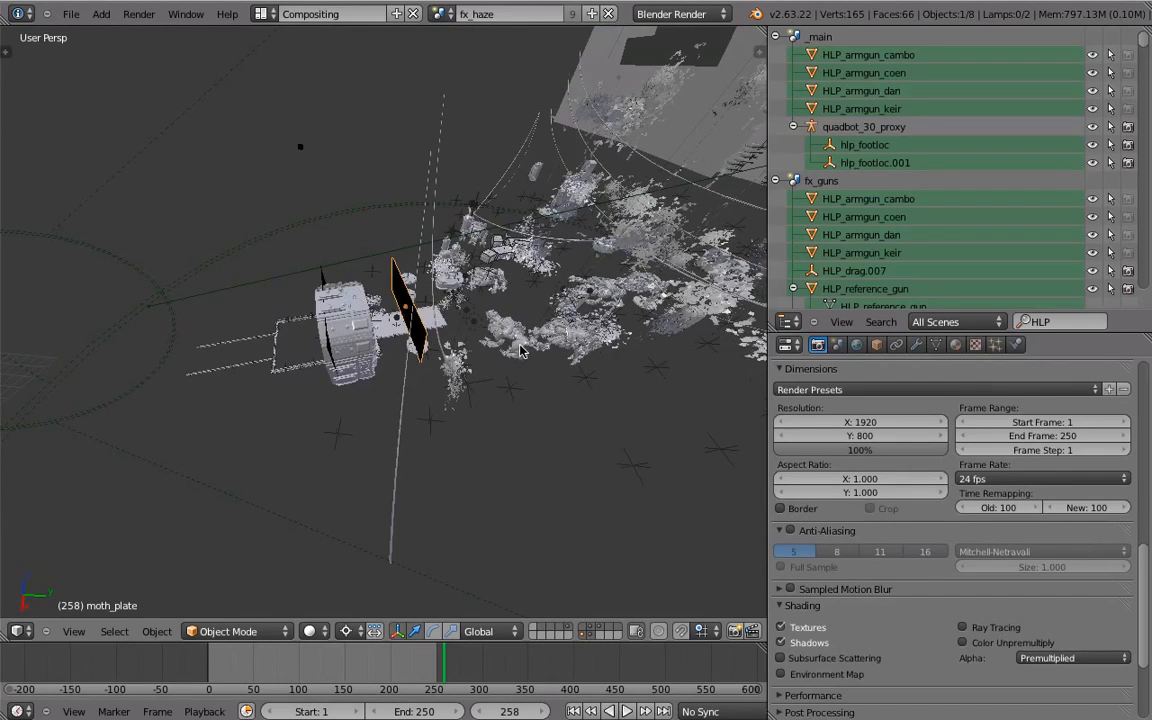
middle_drag(475, 413, 446, 51)
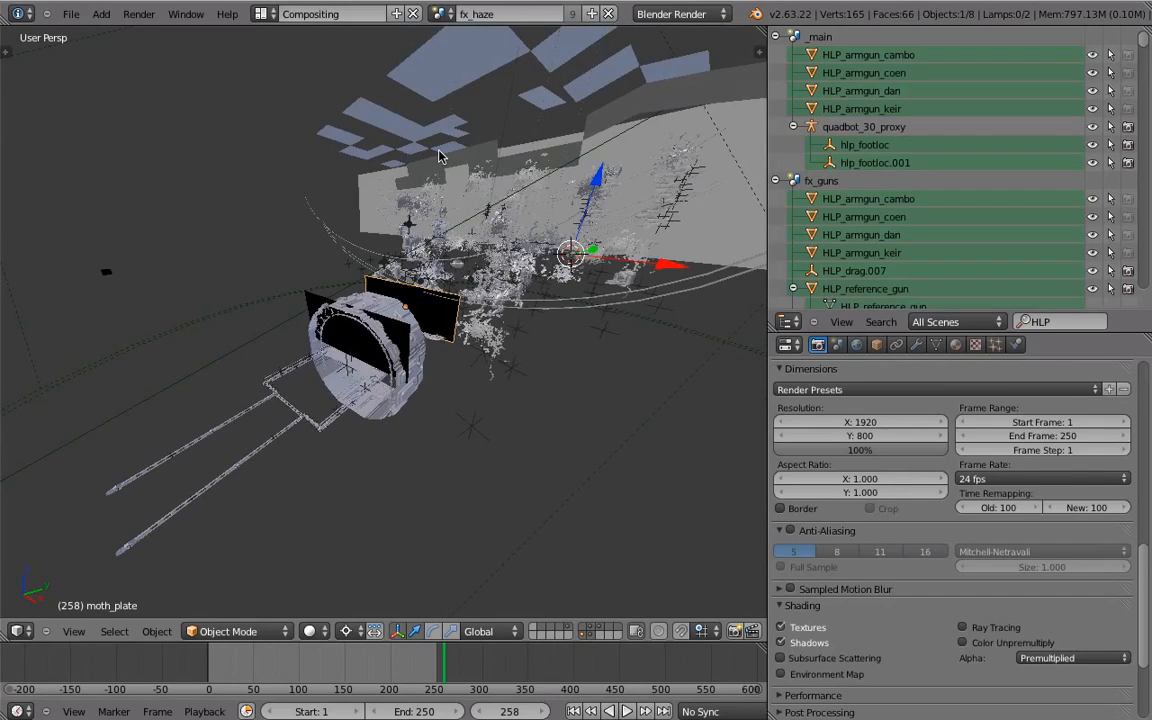
Check the scene named Scene, and return to the _main scene.
click(442, 14)
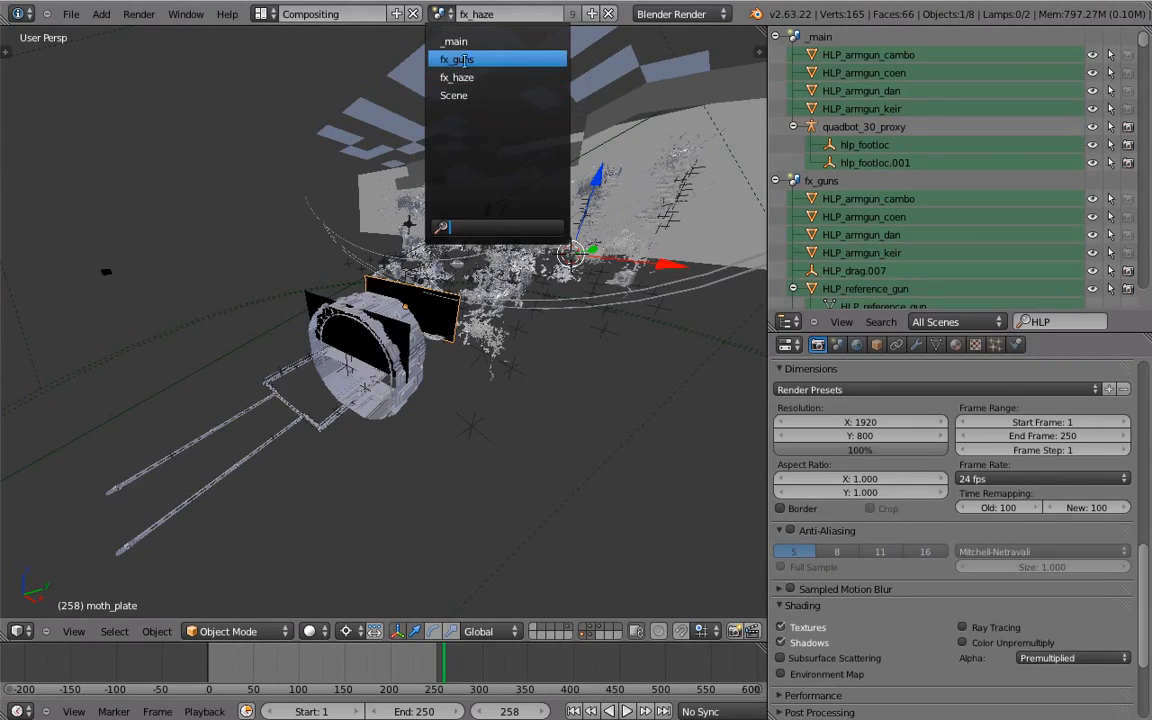
click(453, 95)
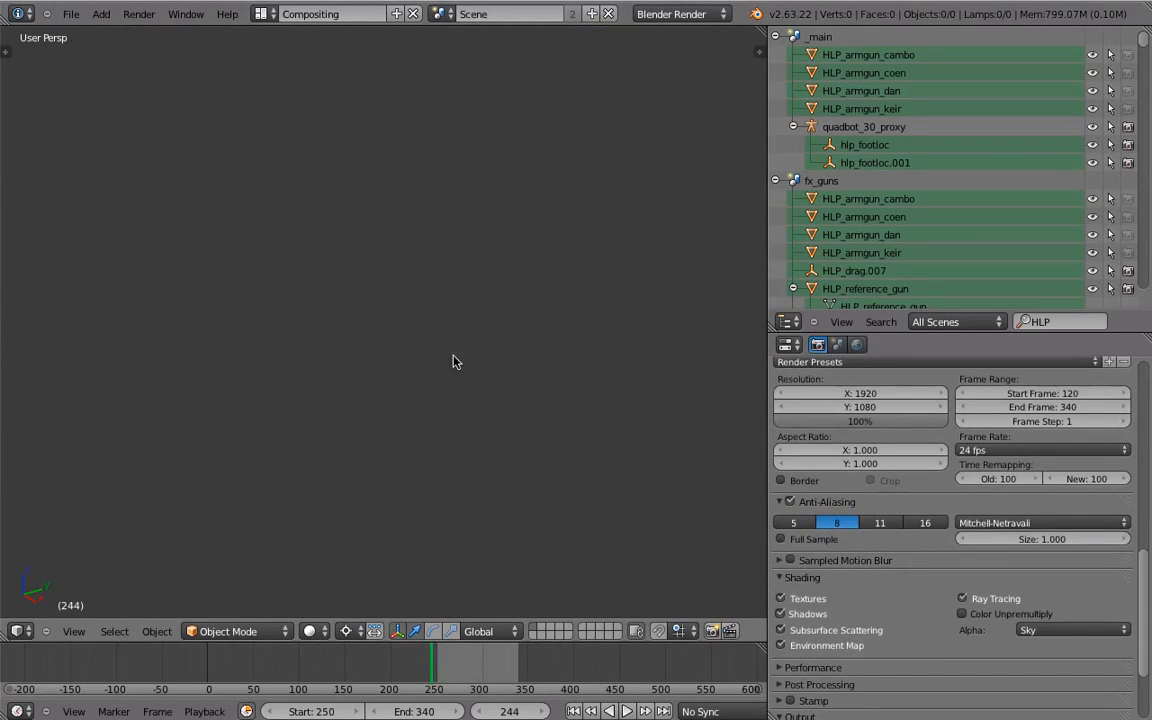
click(440, 13)
click(458, 40)
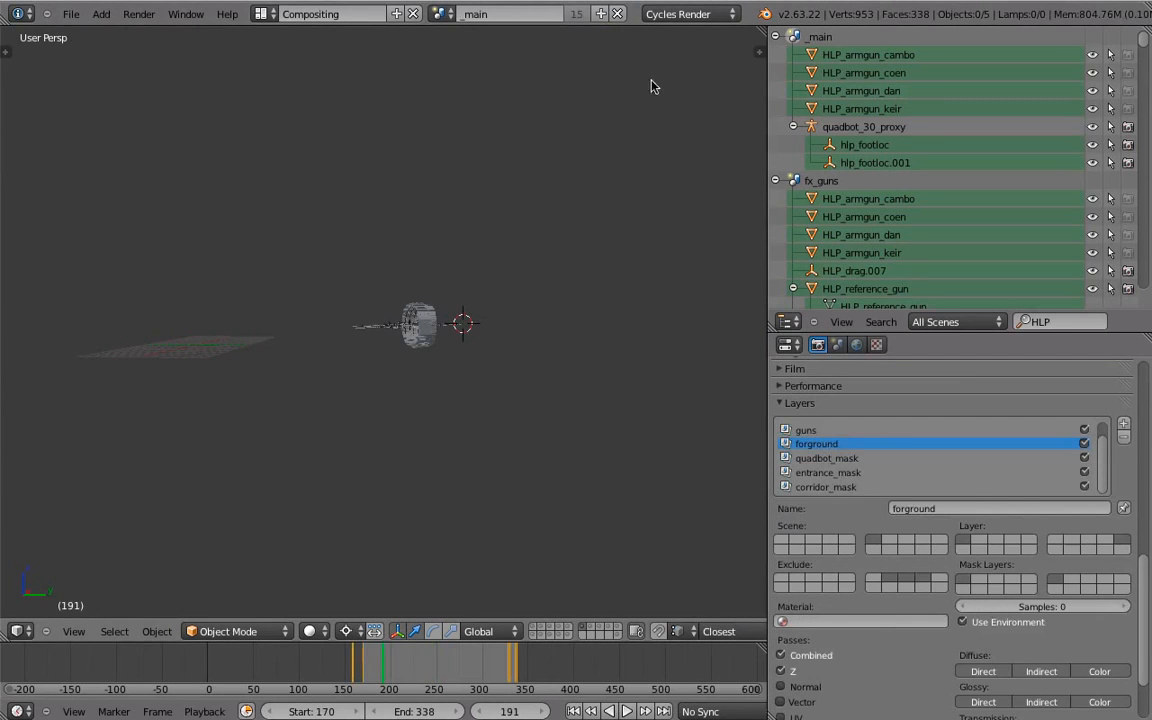
Split the 3D view, turn the upper part into a Node Editor, and maximize it to look over the compositing tree.
drag(762, 31, 570, 501)
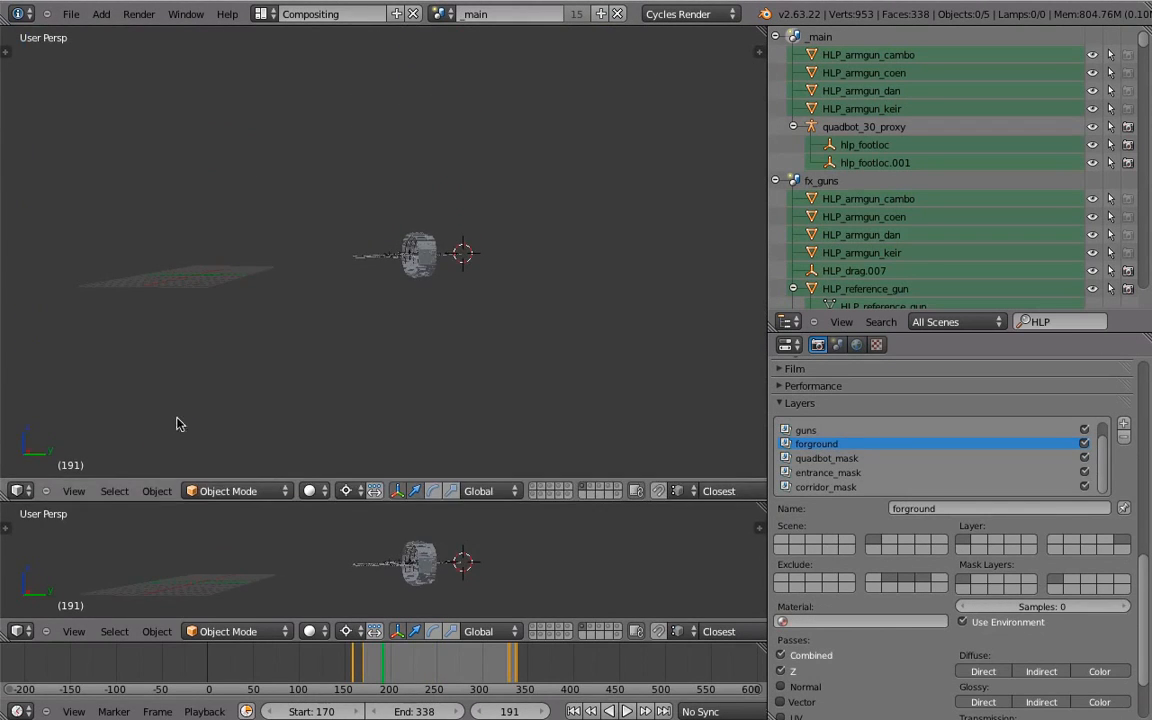
click(17, 490)
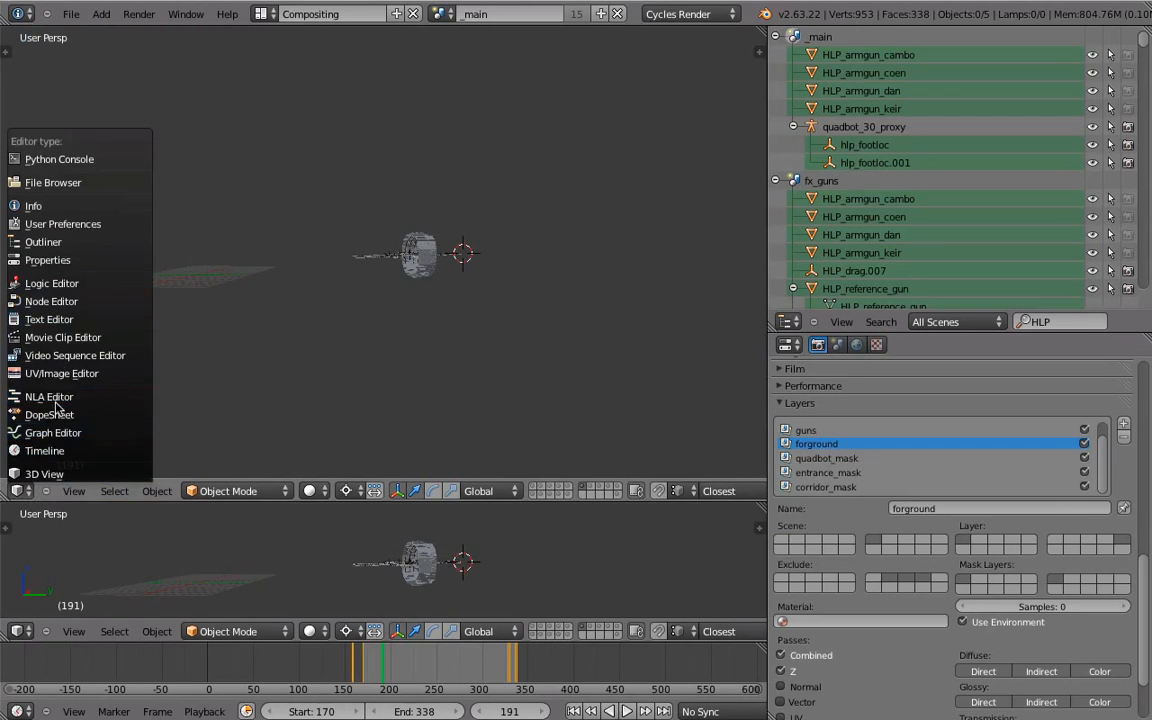
click(72, 300)
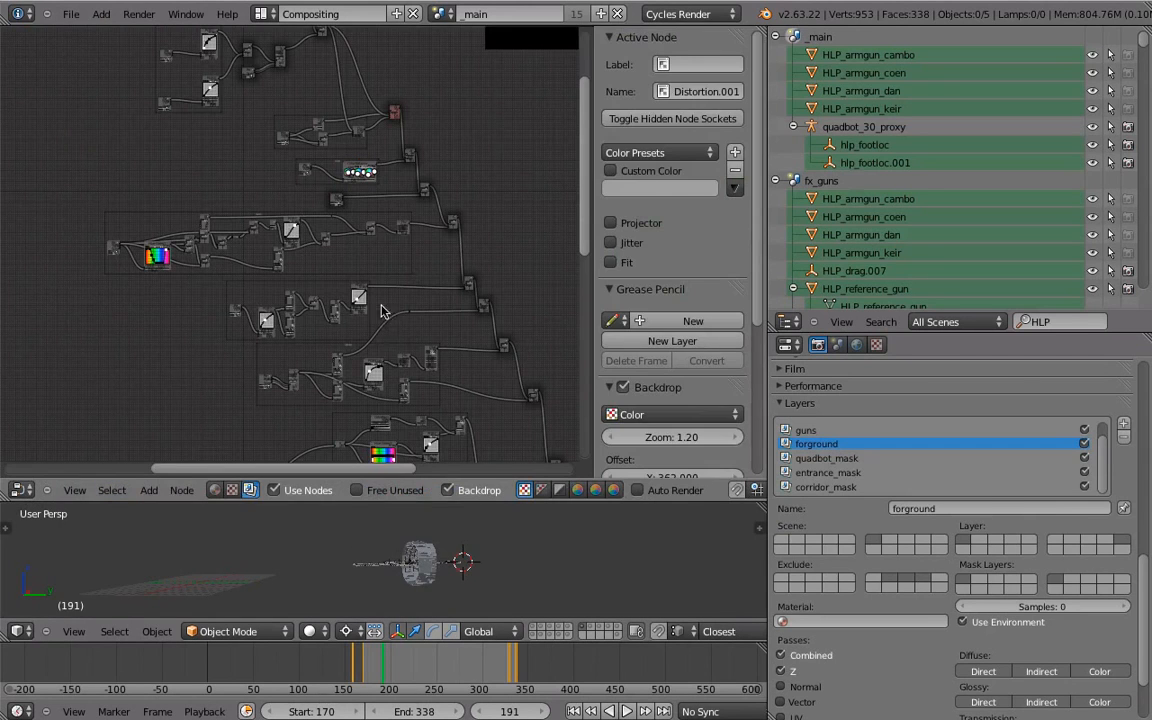
key(ctrl+Up)
middle_drag(455, 149, 314, 97)
scroll(388, 230, down, 5)
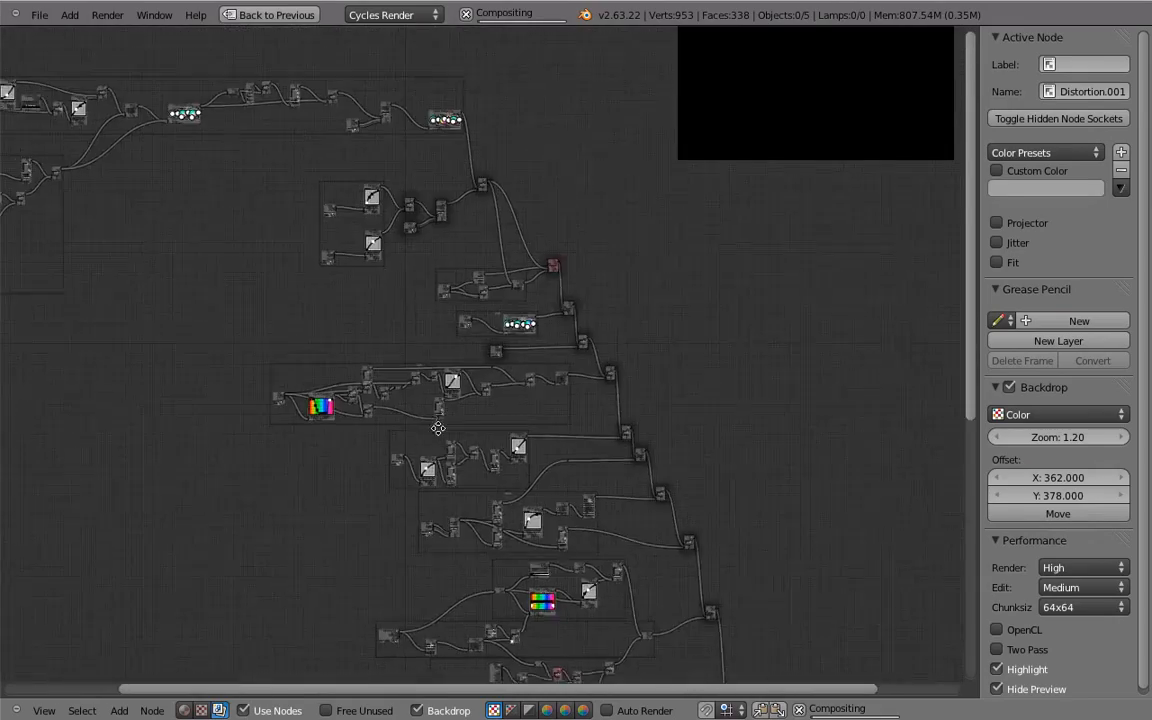
middle_drag(437, 427, 378, 106)
middle_drag(459, 446, 368, 161)
middle_drag(441, 466, 435, 402)
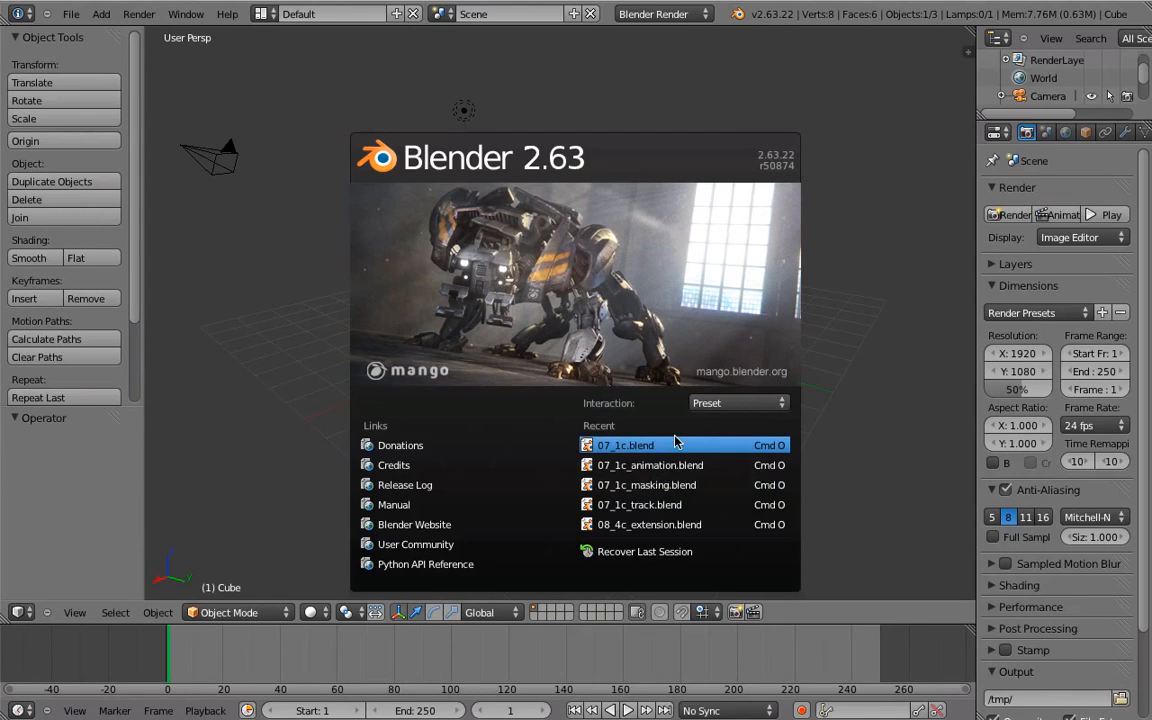
Reopen 07_1c.blend, change the 3D view to a maximized Node Editor, and disable Use Nodes.
click(675, 445)
click(17, 515)
click(65, 325)
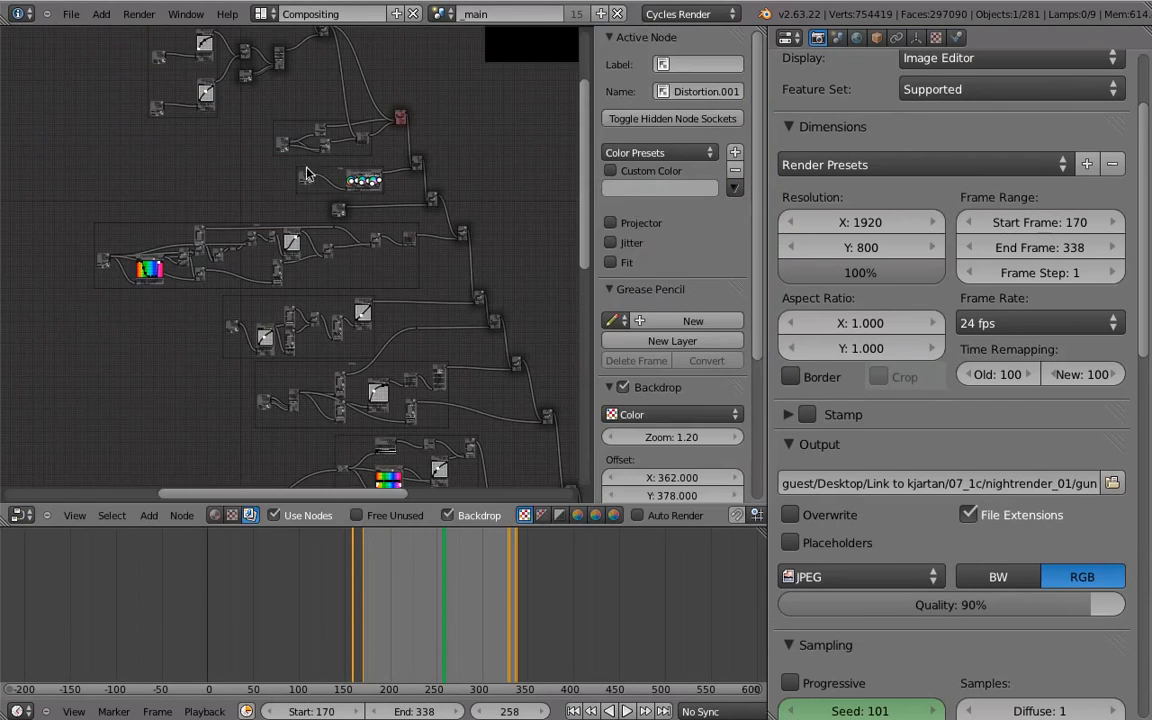
click(276, 516)
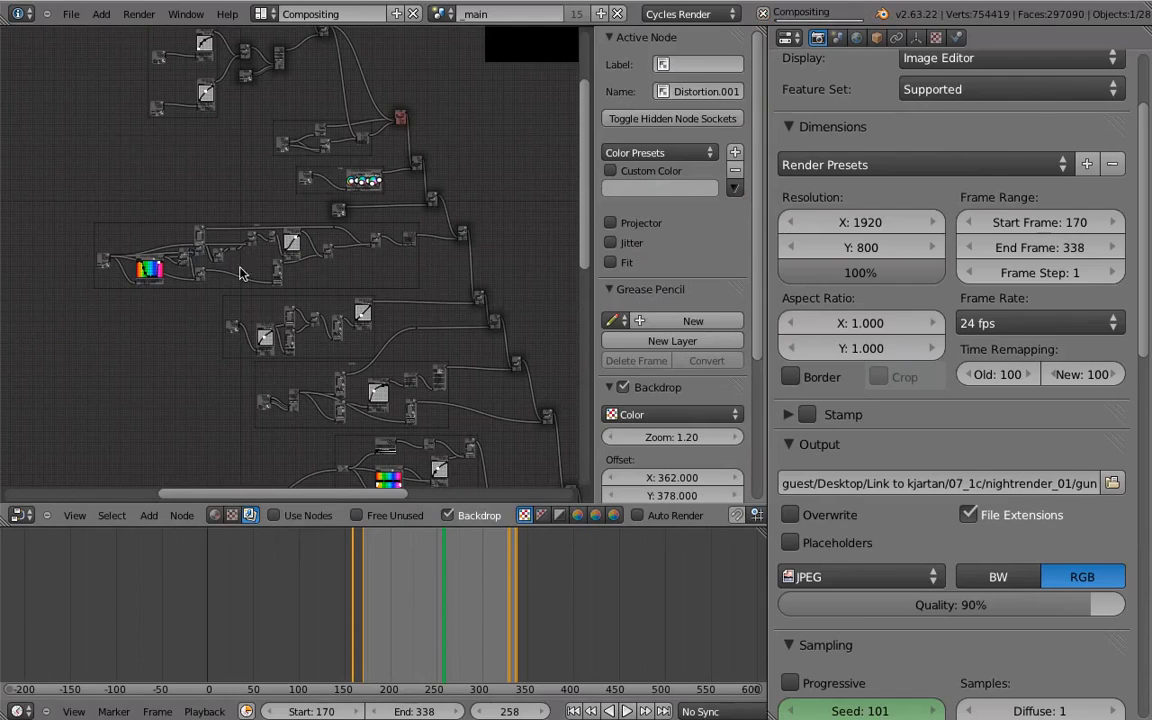
key(ctrl+Up)
Examine the main Render Layers node and the entrance and quadbot mask nodes at the start of the compositing tree.
middle_drag(306, 180, 396, 420)
middle_drag(404, 252, 806, 272)
middle_drag(380, 211, 482, 155)
middle_drag(620, 345, 703, 459)
ctrl+middle_drag(360, 336, 445, 537)
middle_drag(351, 199, 361, 230)
ctrl+middle_drag(418, 200, 423, 287)
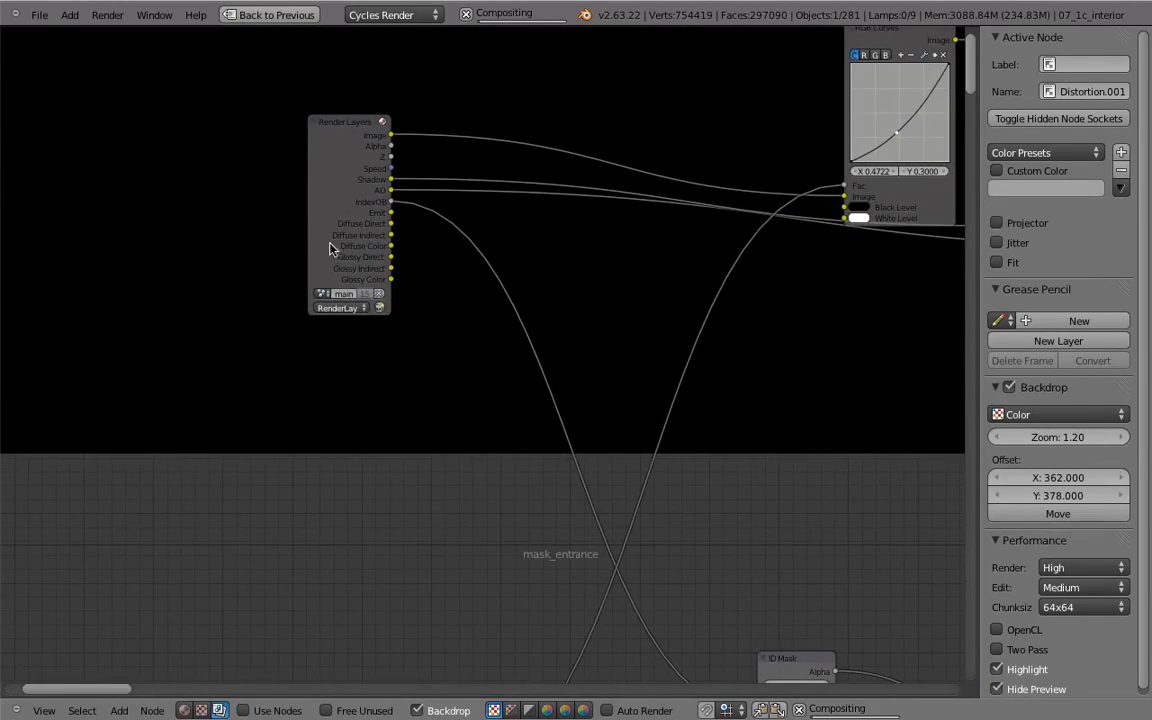
ctrl+middle_drag(330, 248, 413, 362)
middle_drag(412, 567, 369, 283)
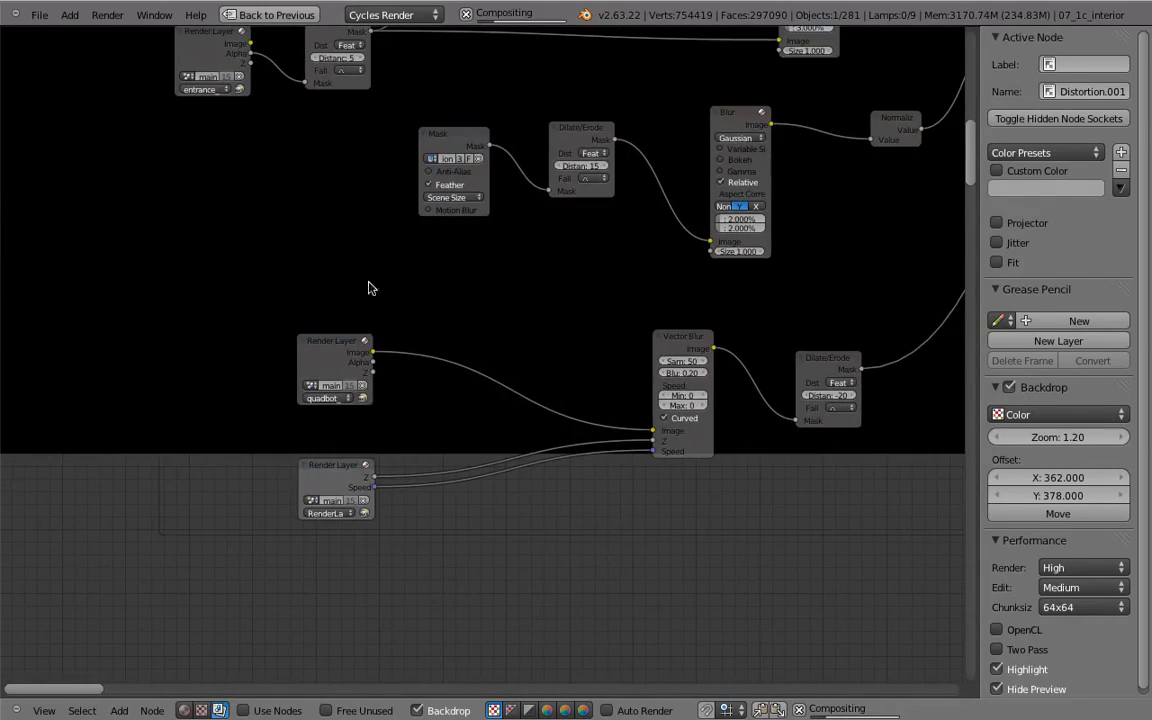
Move the backdrop image behind the upper node tree to an offset of X 108, Y 219.
middle_drag(299, 452, 110, 397)
ctrl+middle_drag(110, 397, 494, 352)
middle_drag(494, 352, 458, 293)
middle_drag(673, 263, 514, 277)
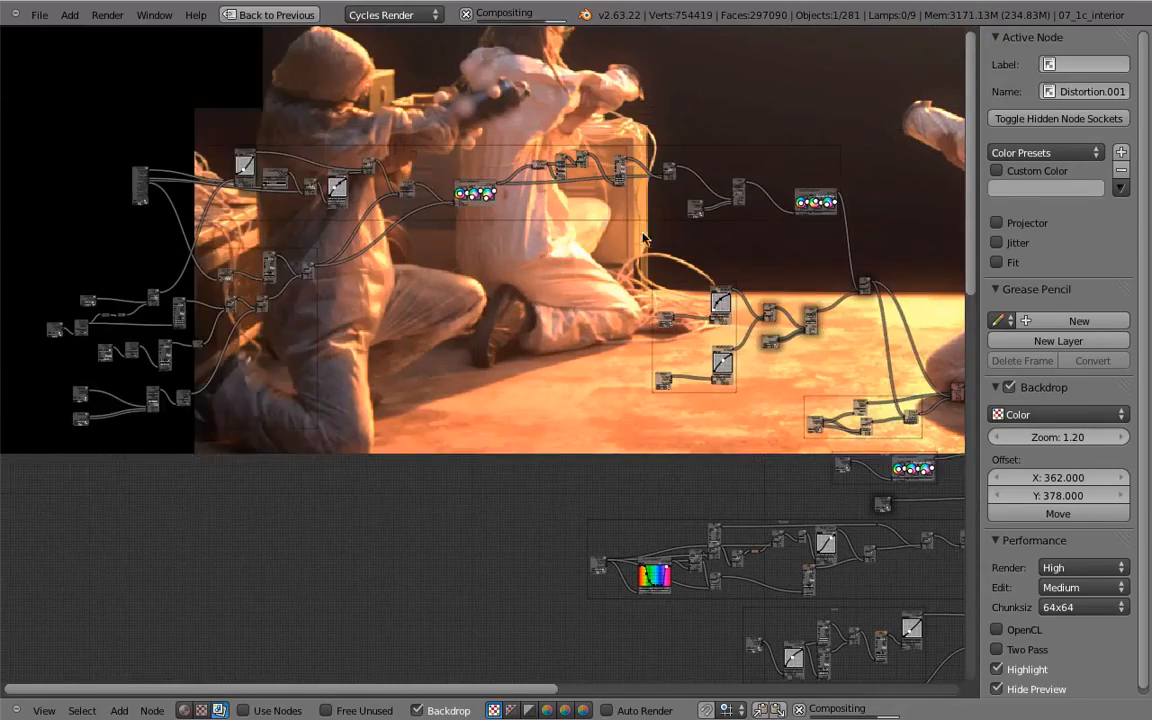
alt+middle_drag(593, 273, 364, 417)
middle_drag(566, 294, 483, 309)
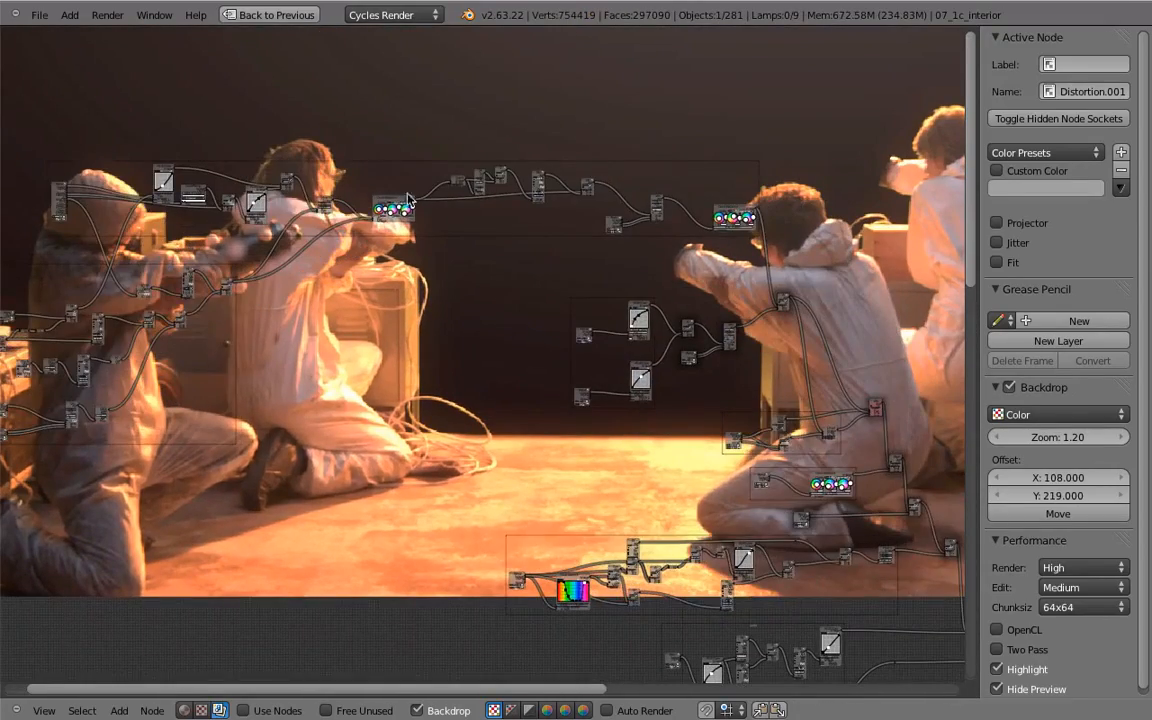
Examine the FX_haze node group, from its render layers and RGB Curves to the Add and Vector Blur nodes.
middle_drag(639, 226, 486, 155)
scroll(500, 313, up, 5)
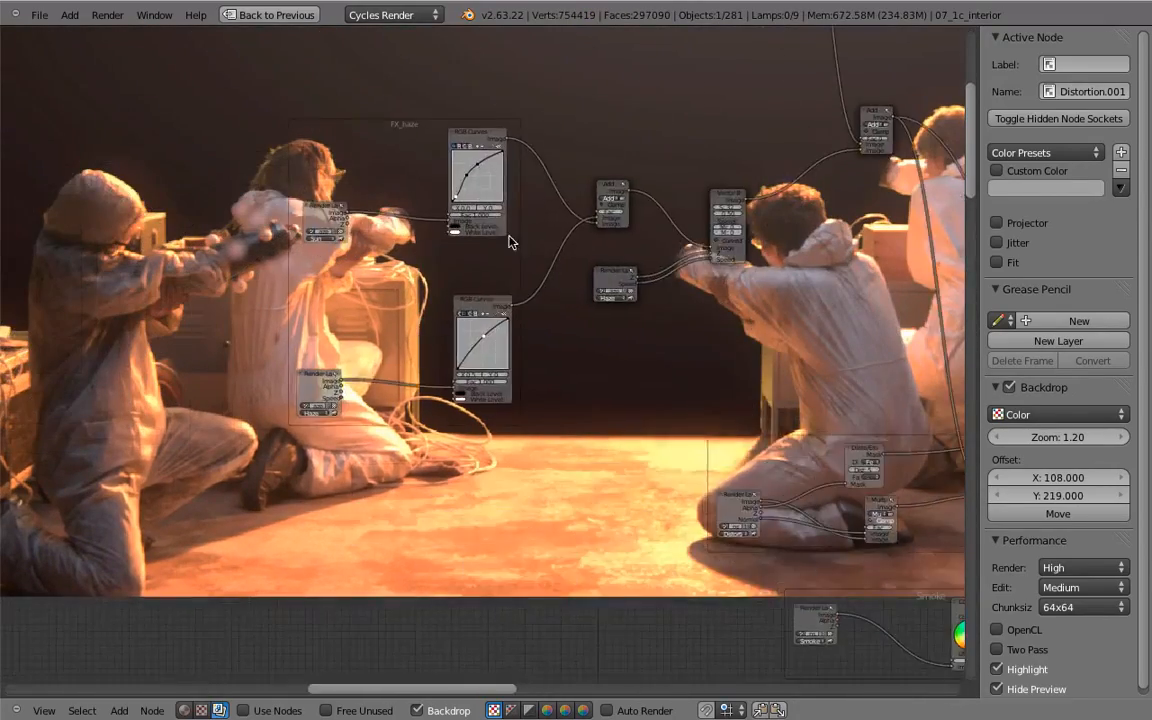
scroll(506, 252, up, 1)
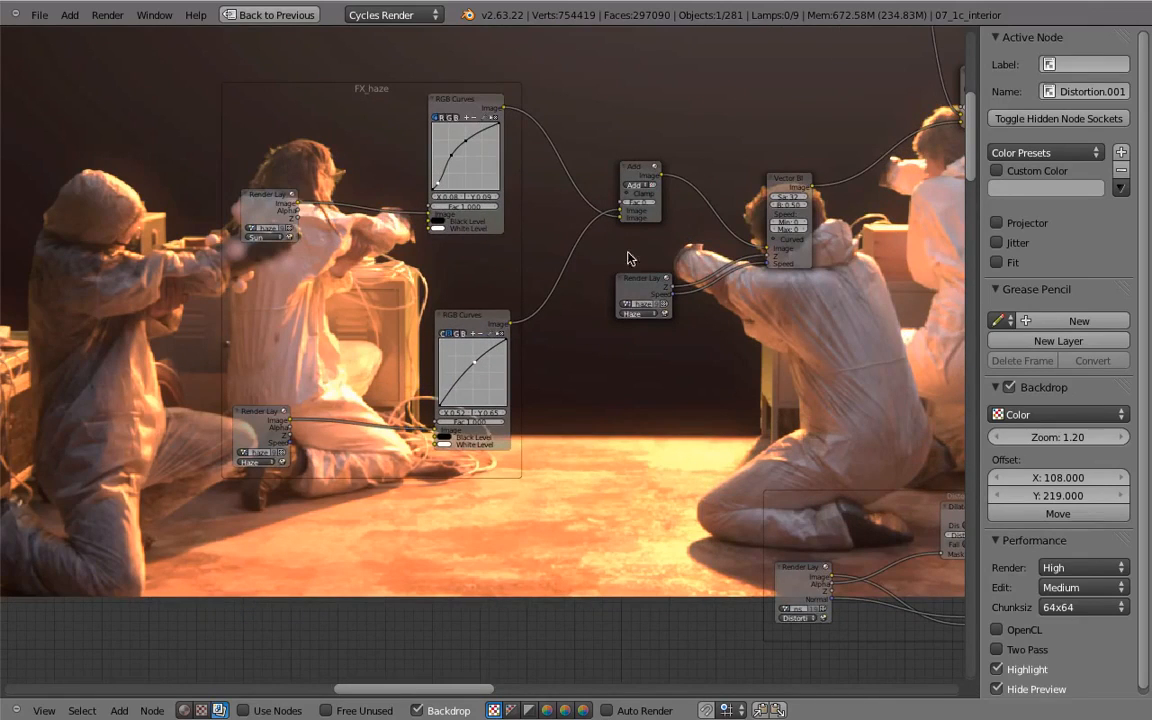
middle_drag(660, 260, 657, 257)
middle_drag(590, 215, 474, 215)
click(588, 152)
middle_drag(589, 296, 524, 216)
middle_drag(603, 319, 508, 314)
Examine the Smoke, moths, Sparks and Spark Trail nodes and how they join the main compositing chain.
scroll(609, 342, up, 2)
middle_drag(628, 500, 615, 320)
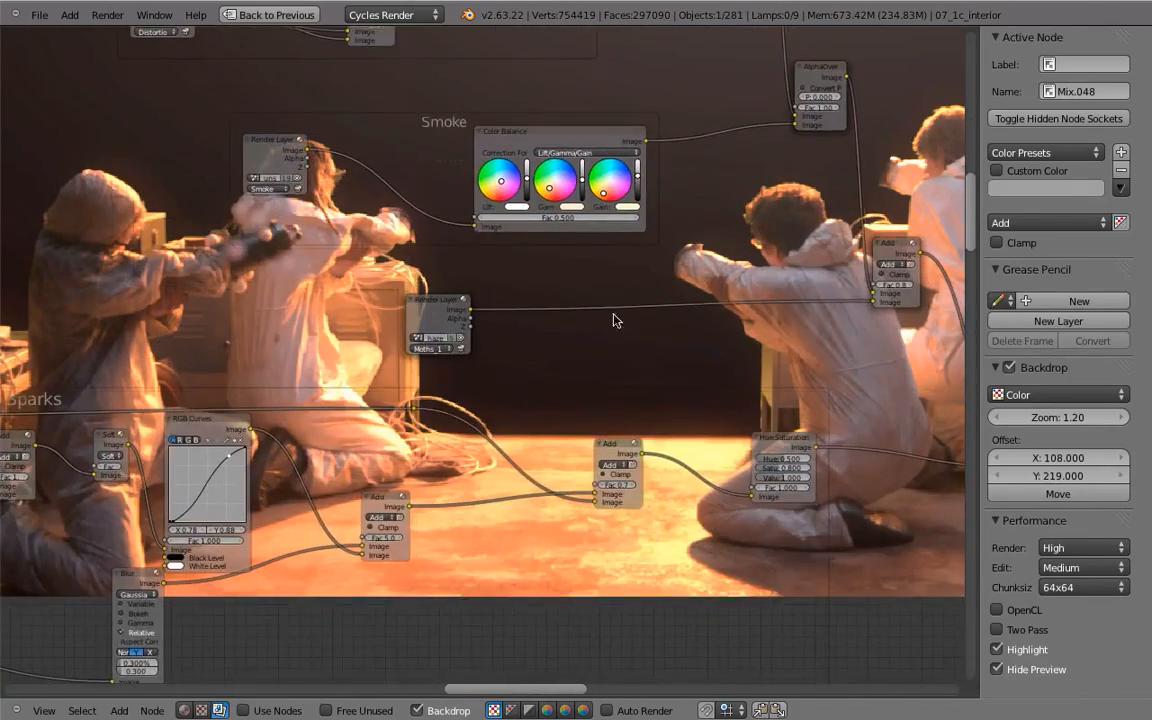
middle_drag(606, 403, 661, 371)
scroll(666, 368, down, 4)
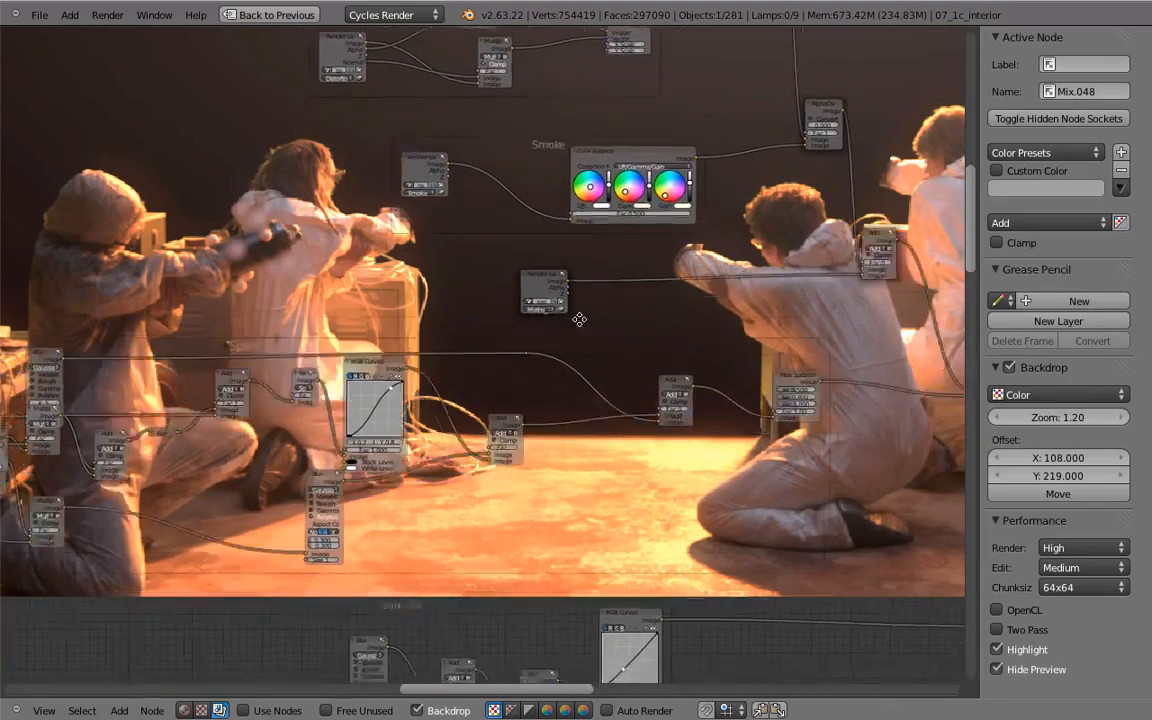
middle_drag(579, 319, 628, 125)
middle_drag(638, 362, 688, 420)
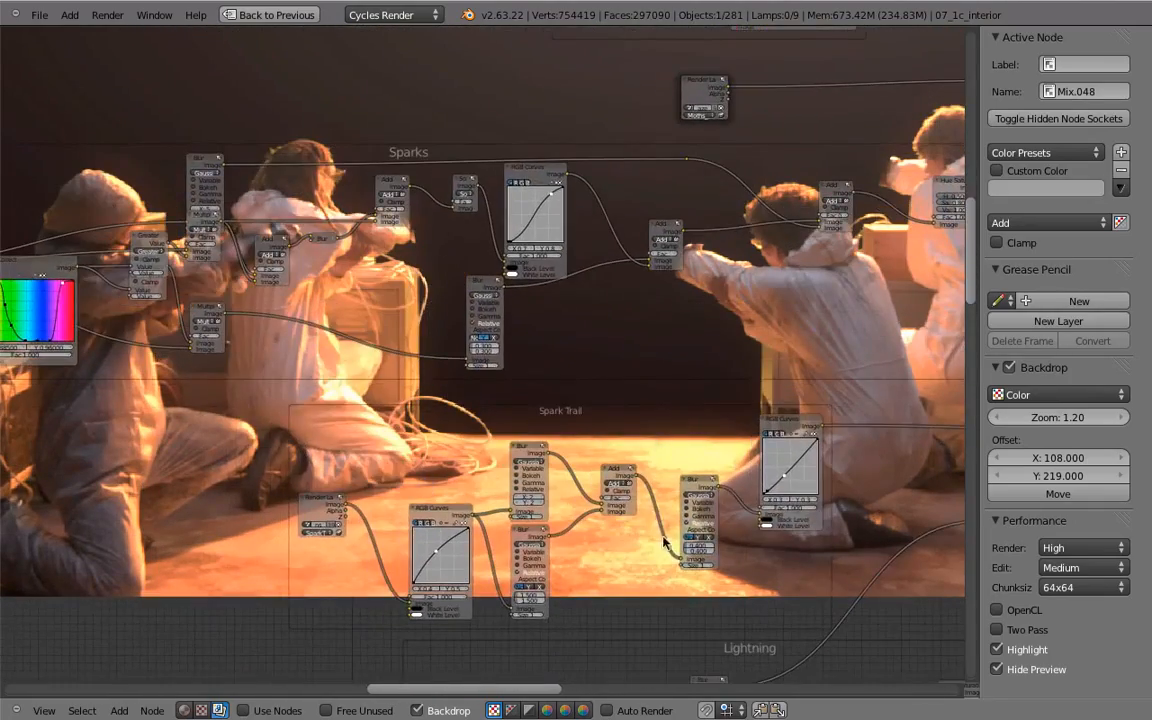
middle_drag(664, 543, 592, 540)
Follow the compositing tree to the Unforgivable Processing group and select its final Lens Distortion node.
scroll(575, 420, down, 12)
middle_drag(547, 355, 403, 108)
scroll(620, 371, up, 11)
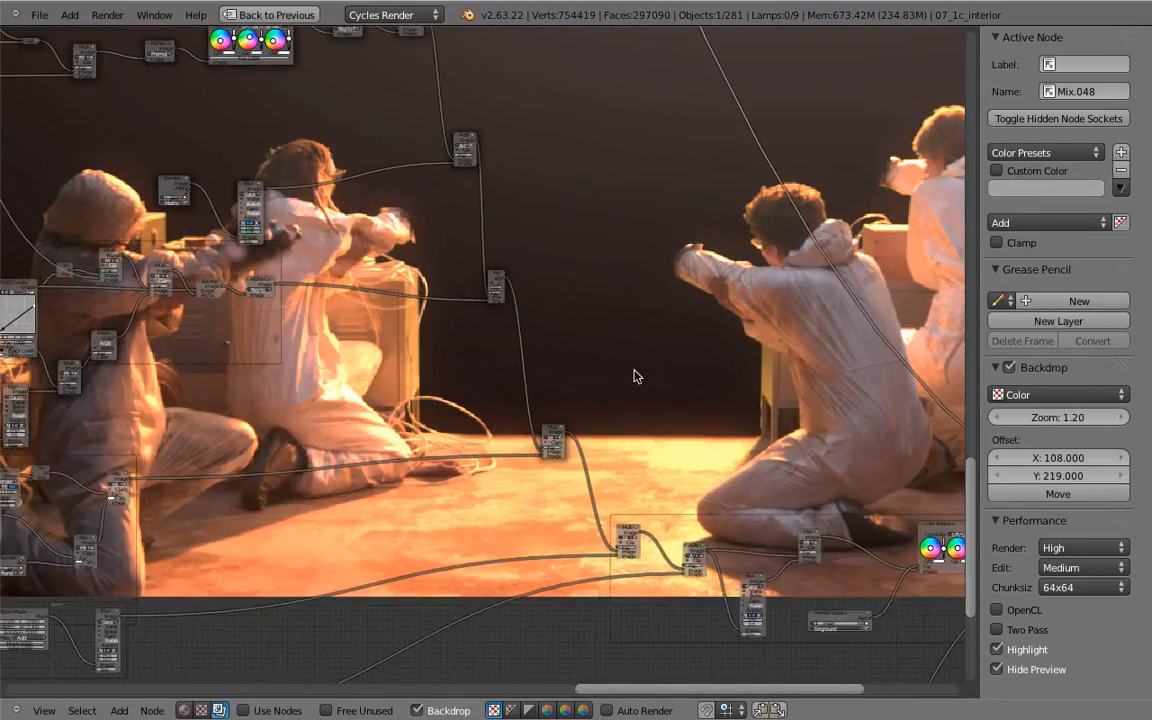
mouse_move(635, 372)
middle_down()
mouse_move(430, 245)
mouse_move(440, 242)
middle_up()
middle_drag(600, 346, 477, 253)
middle_drag(677, 276, 437, 282)
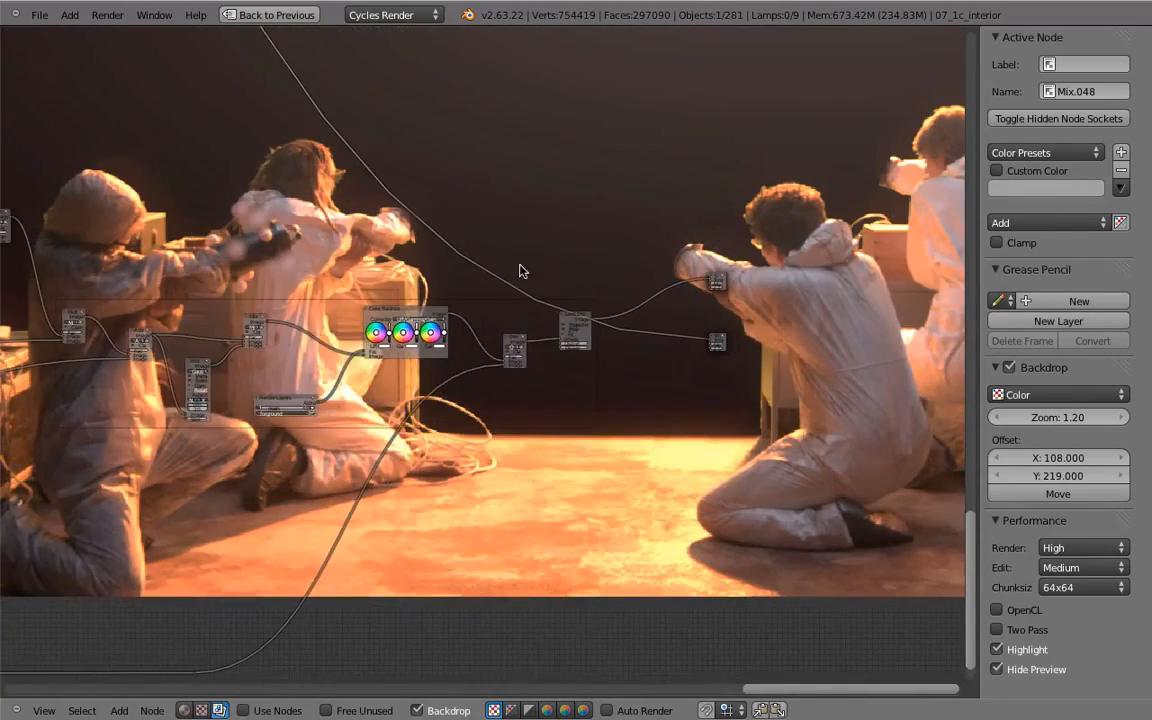
scroll(614, 343, up, 4)
click(606, 281)
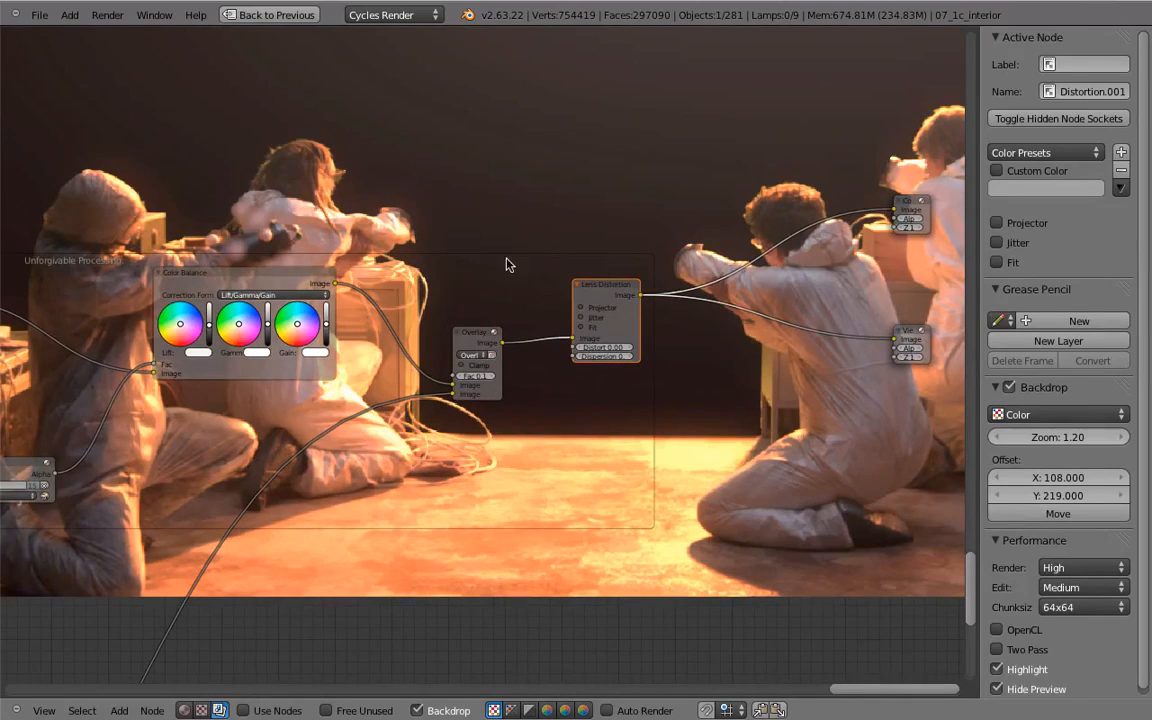
Try to open 07_1g.blend from the 07_1g scene folder and dismiss the problem report.
key(ctrl+o)
click(290, 105)
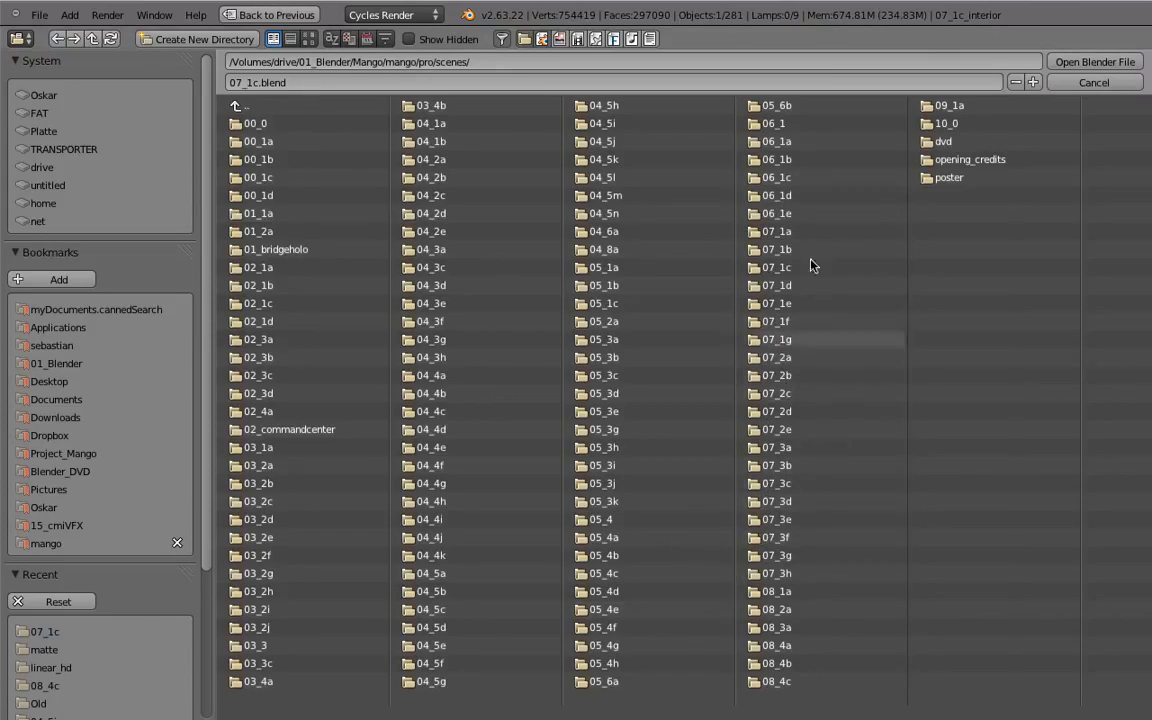
click(790, 339)
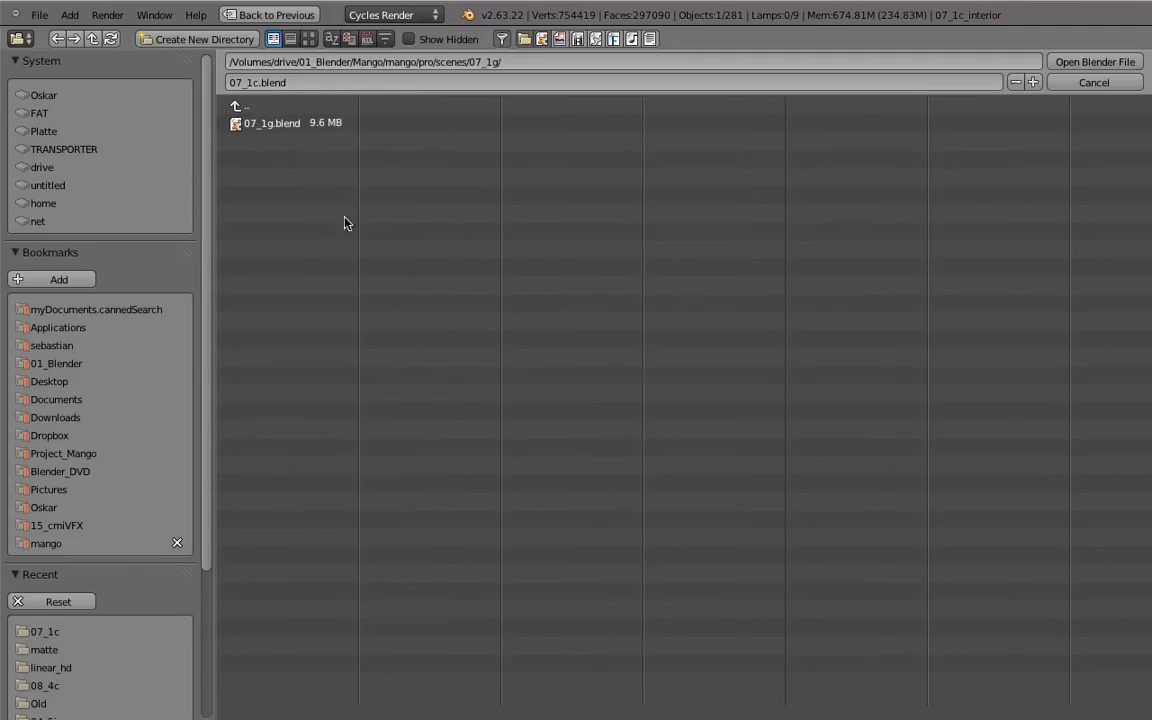
click(272, 123)
click(1062, 62)
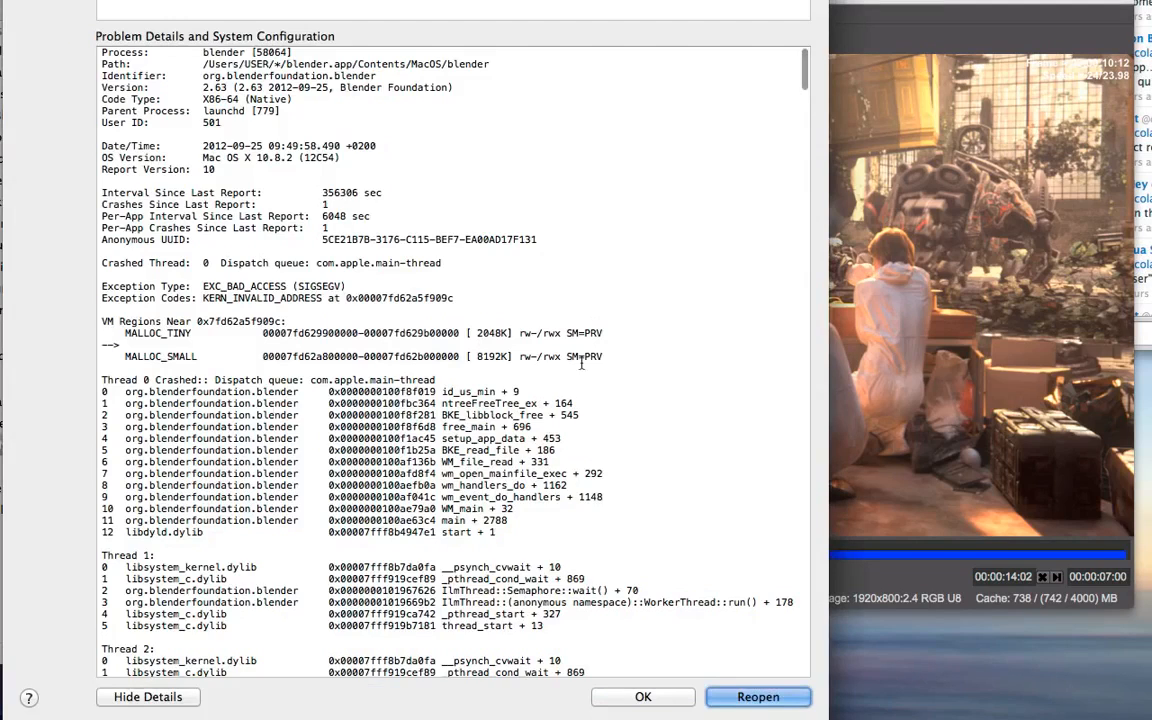
click(641, 697)
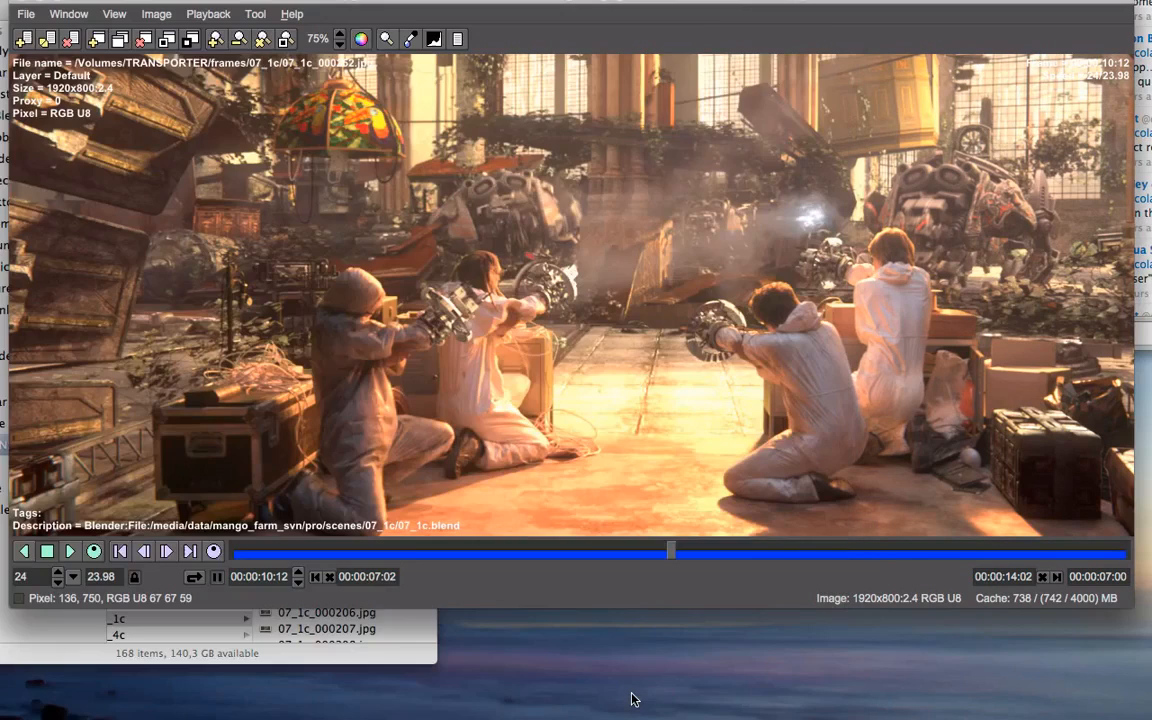
Switch to the image sequence player and scrub through the rendered 07_1c frames, ending back at the first frame.
drag(353, 556, 706, 387)
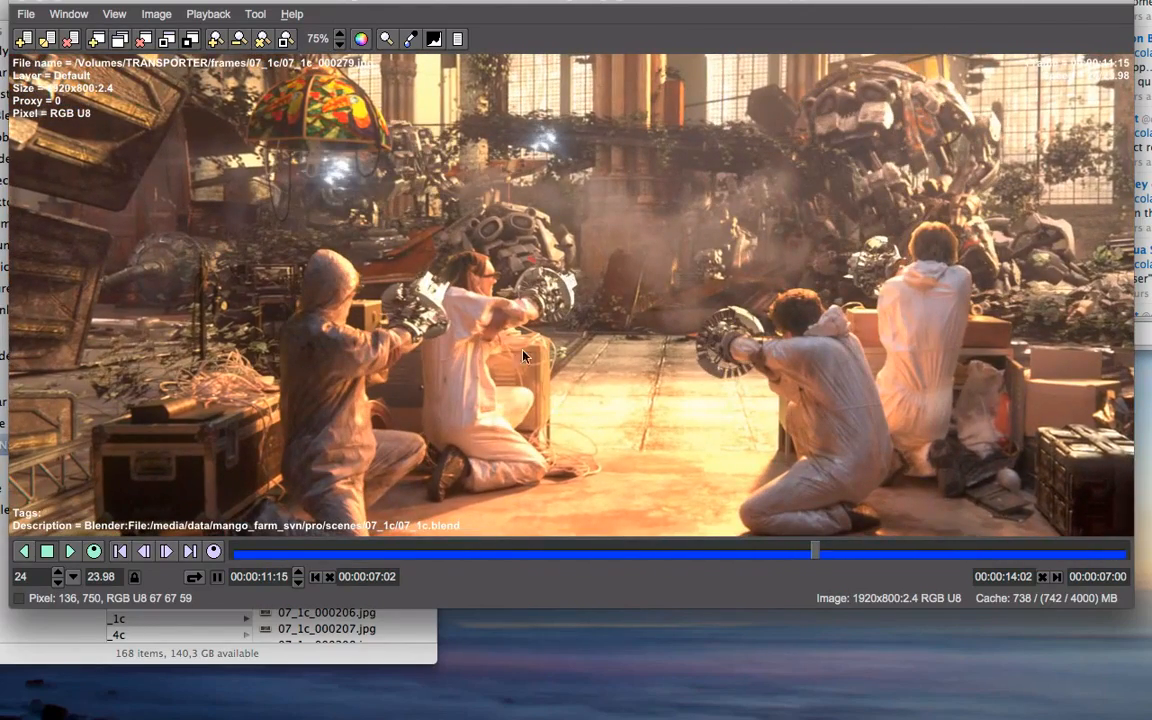
drag(800, 558, 868, 546)
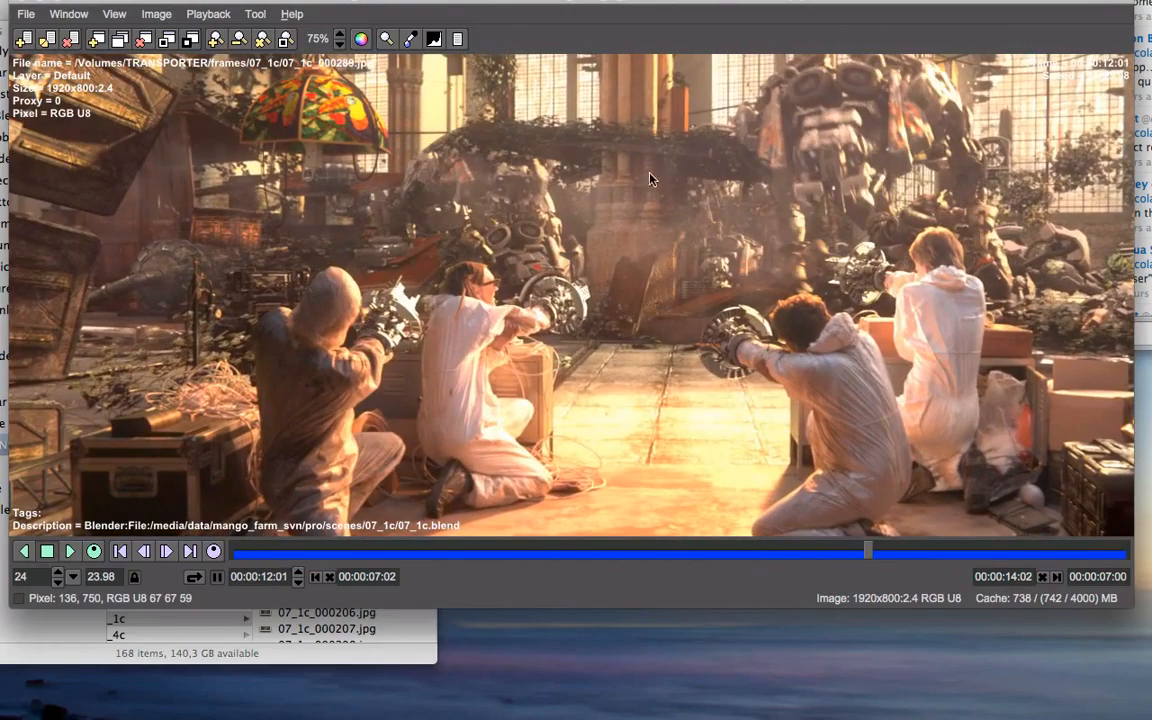
drag(901, 579, 474, 417)
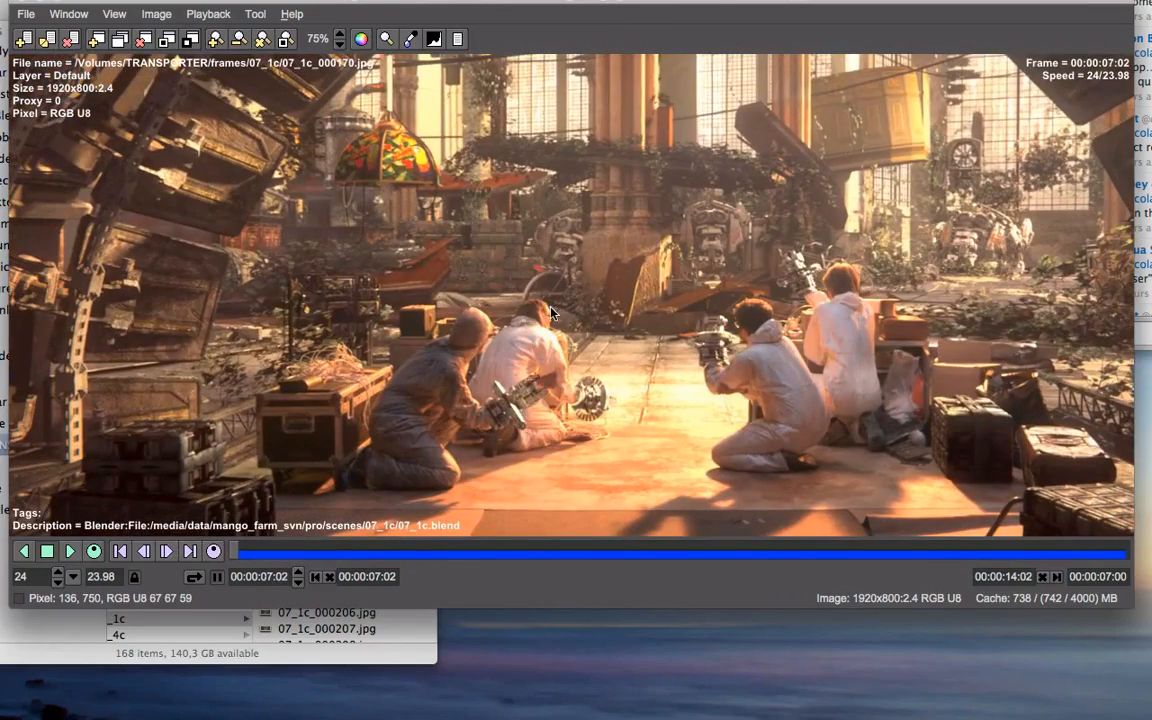